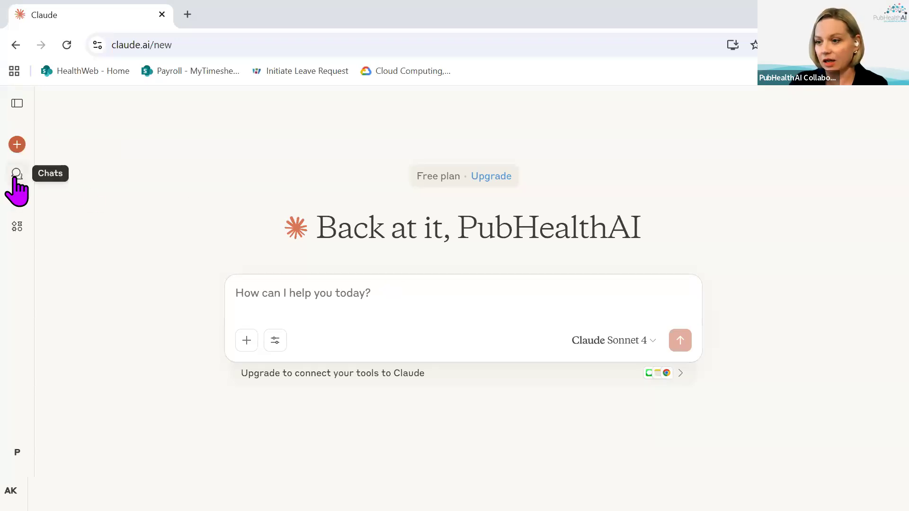
# - Look through the Projects list and the Artifacts section, including the personal artifacts and the Inspiration gallery
pyautogui.click(17, 201)
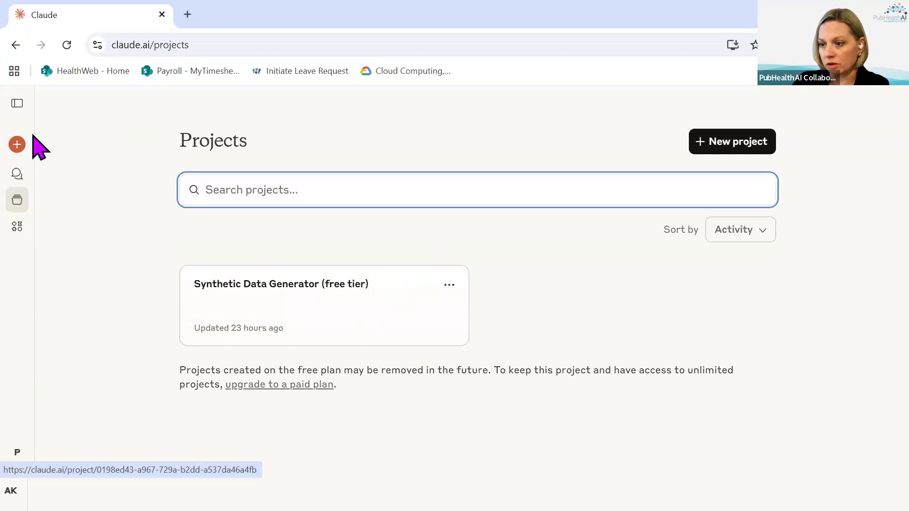
pyautogui.click(15, 231)
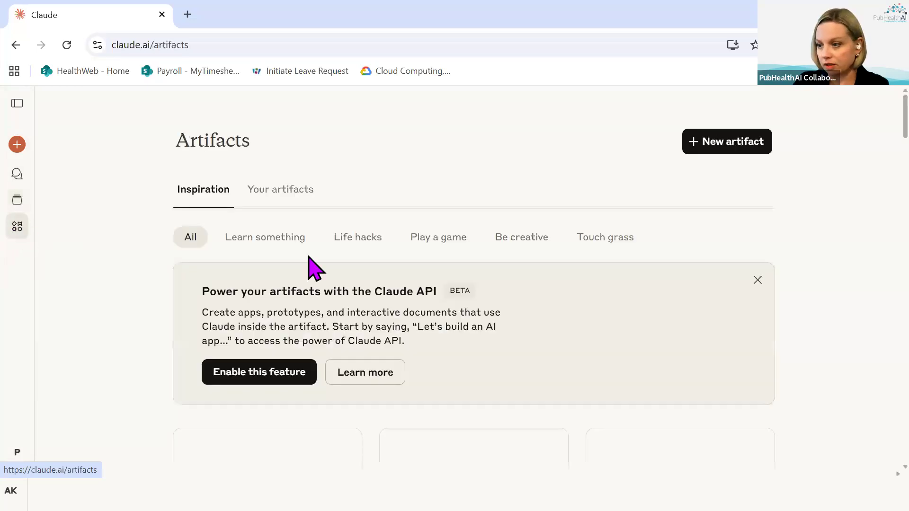
pyautogui.click(293, 195)
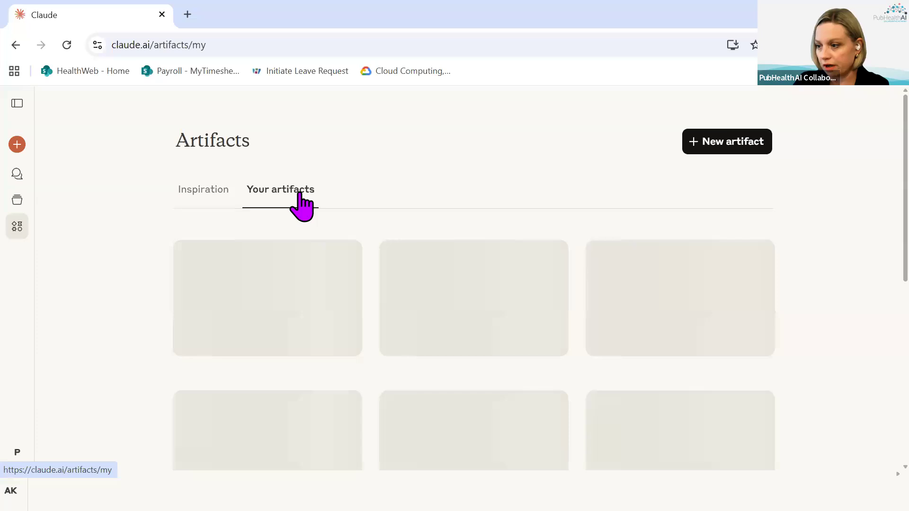
pyautogui.click(210, 191)
pyautogui.scroll(-1, 481, 335)
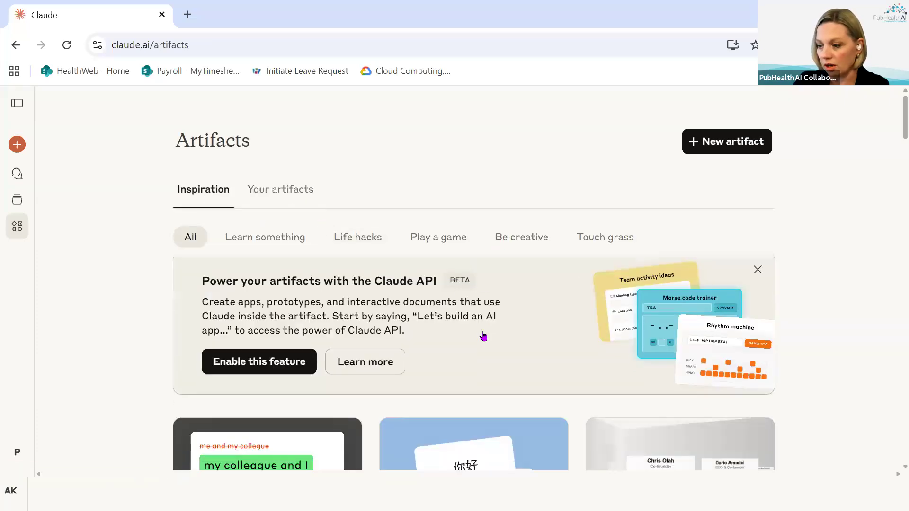
pyautogui.scroll(-5, 488, 359)
pyautogui.scroll(-1, 767, 456)
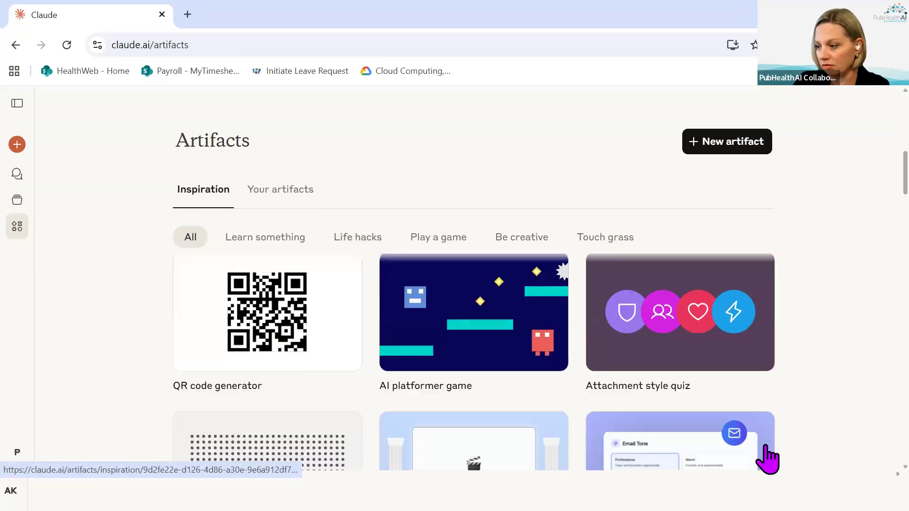
pyautogui.scroll(3, 761, 376)
pyautogui.scroll(6, 761, 375)
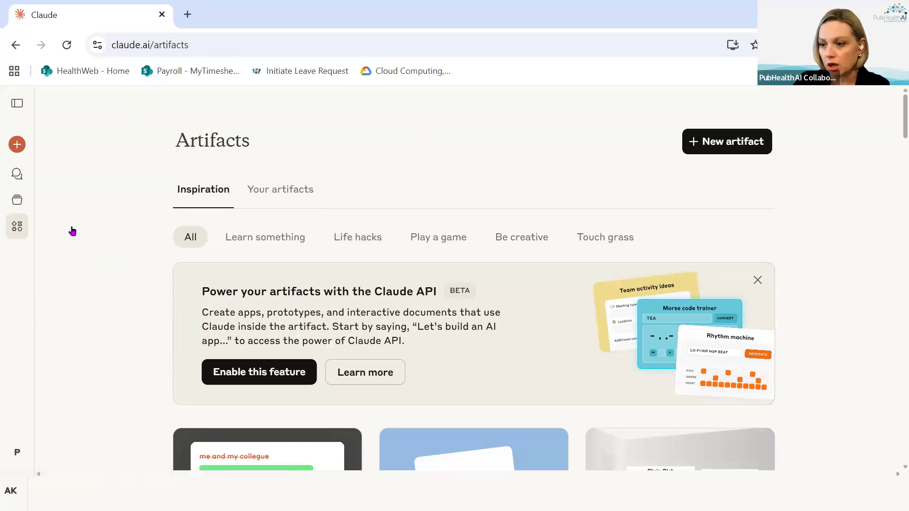
# - Open the Synthetic Data Generator (free tier) project from the projects list
pyautogui.click(18, 200)
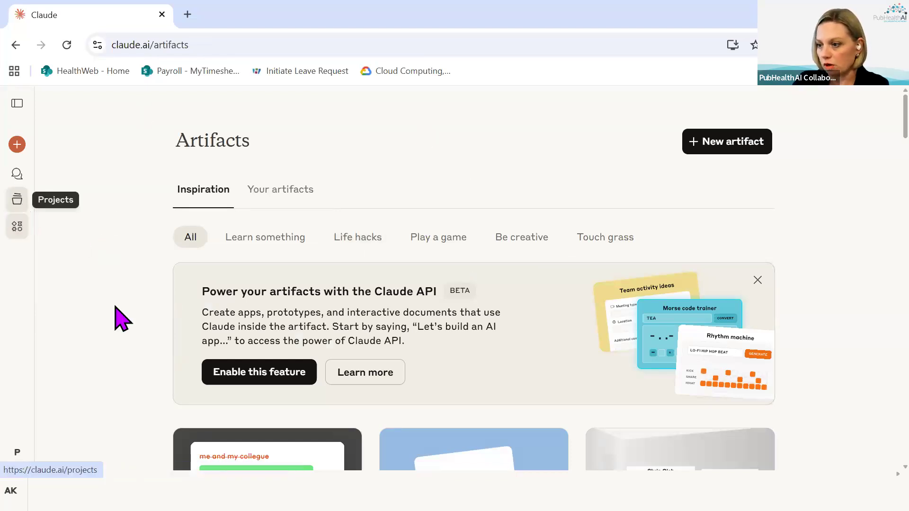
pyautogui.click(343, 289)
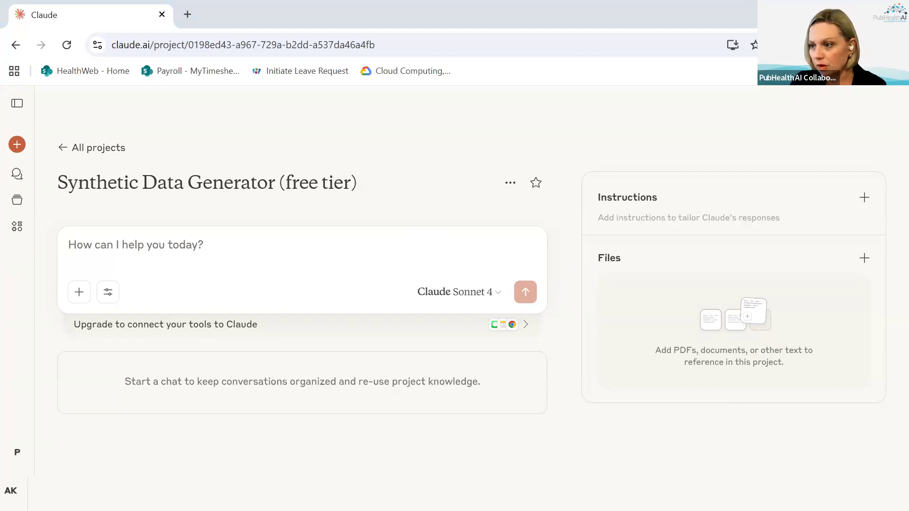
# - Switch to the CDPH CAIR influenza data dictionary page in a maximized browser window and open its Word Document version
pyautogui.click(229, 186)
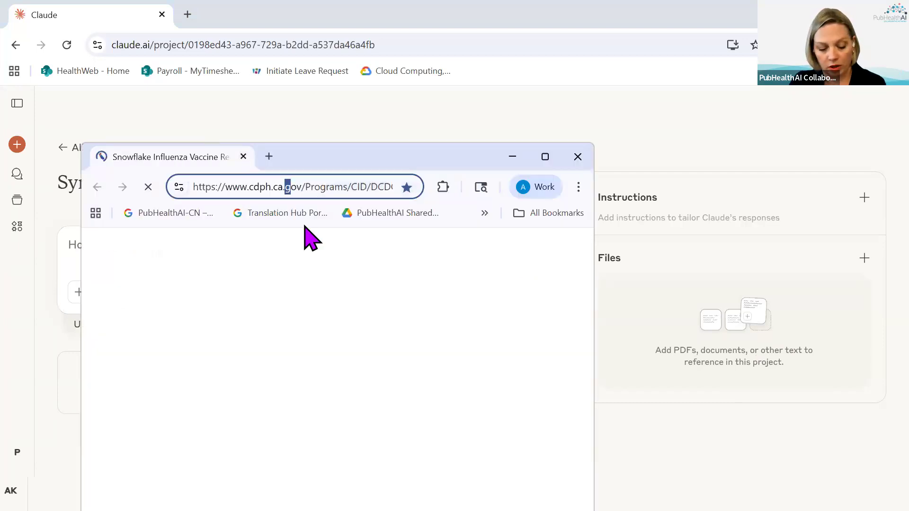
pyautogui.click(544, 164)
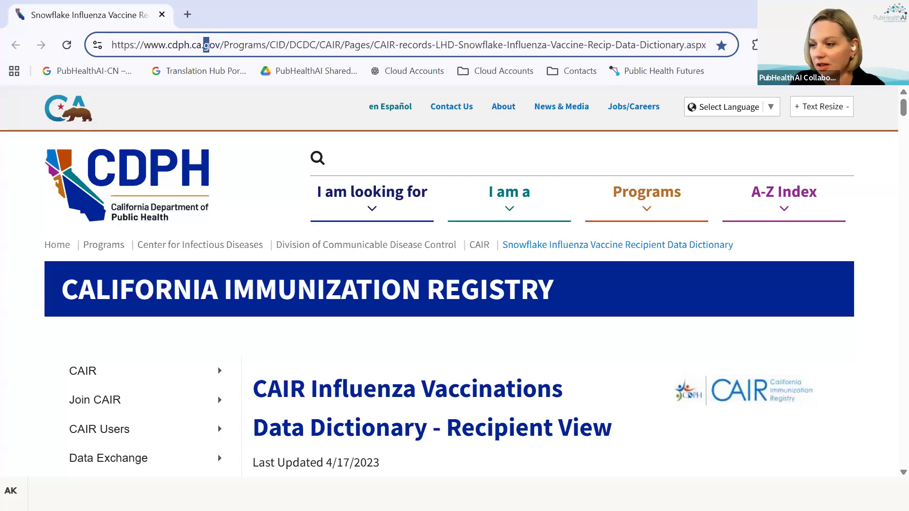
pyautogui.scroll(-3, 422, 402)
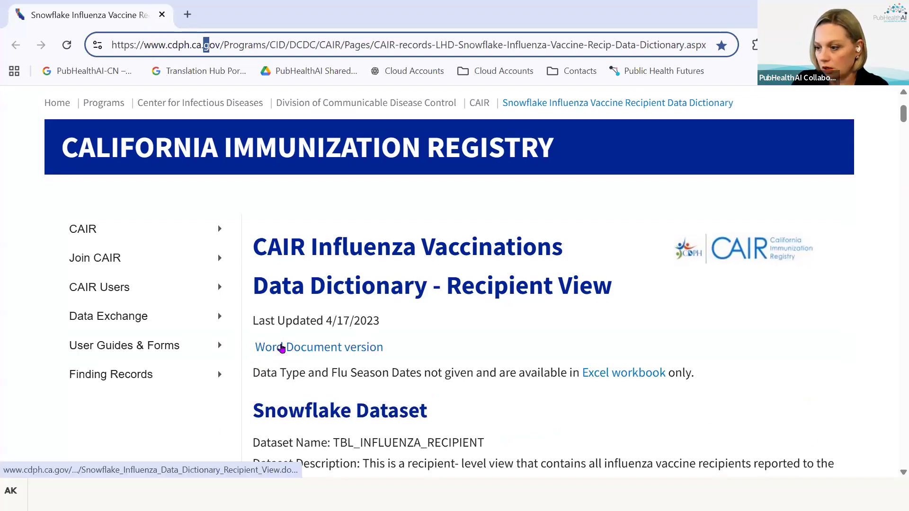
pyautogui.click(284, 347)
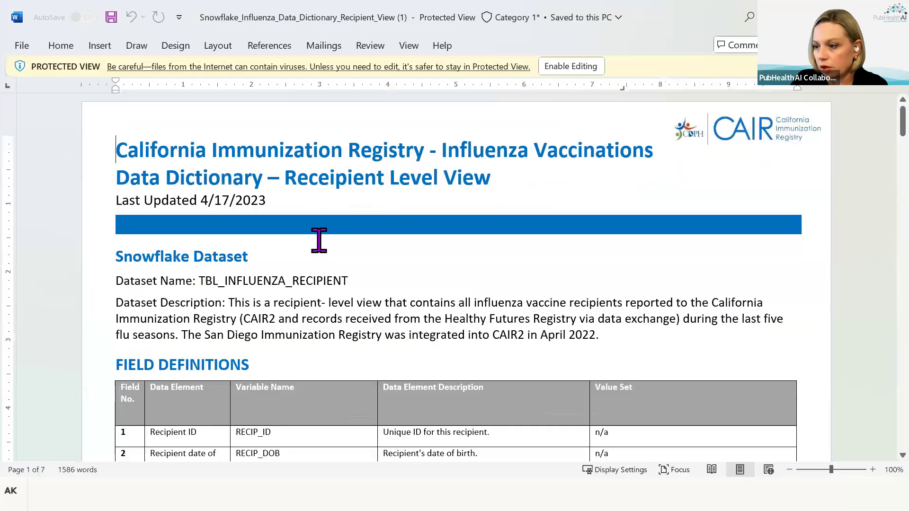
# - Examine the Word data dictionary's dataset description and field definitions, from recipient ID through the CVX dose fields, and return to the beginning
pyautogui.scroll(-1, 319, 240)
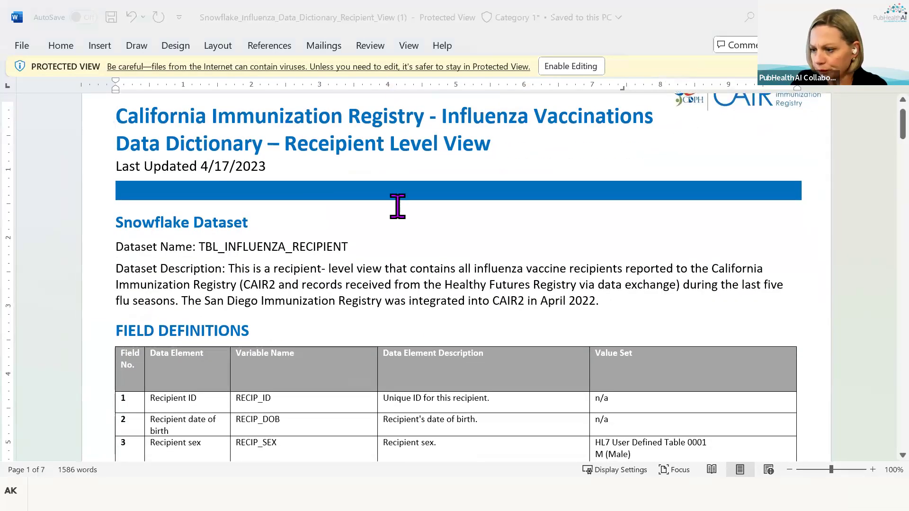
pyautogui.scroll(-2, 398, 237)
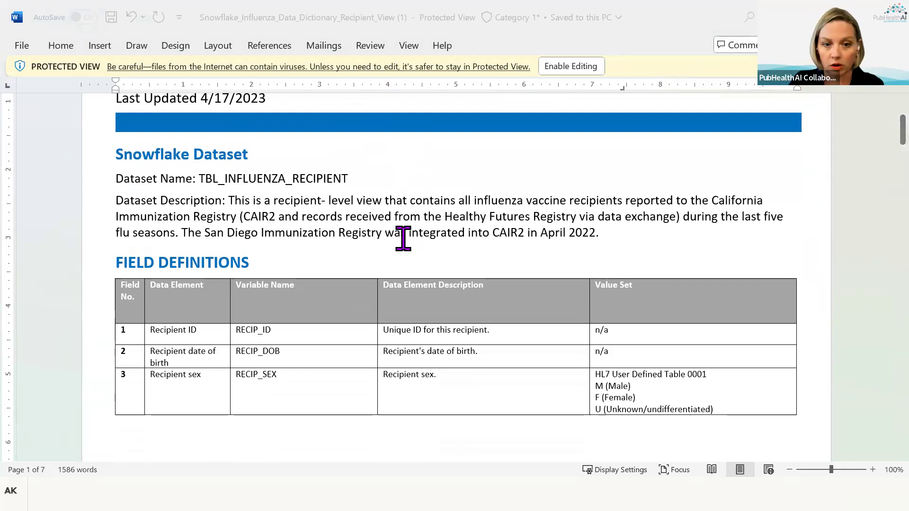
pyautogui.scroll(-3, 403, 238)
pyautogui.scroll(2, 403, 238)
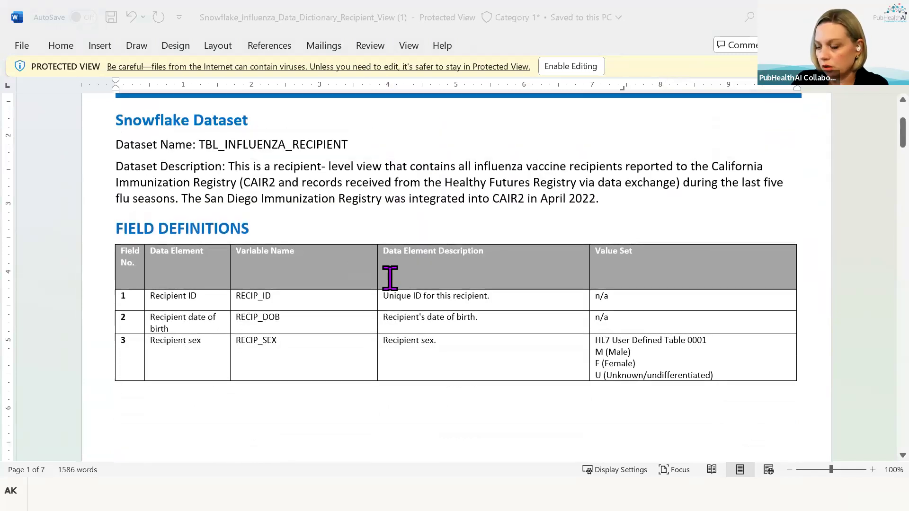
pyautogui.scroll(-11, 389, 272)
pyautogui.scroll(-7, 388, 272)
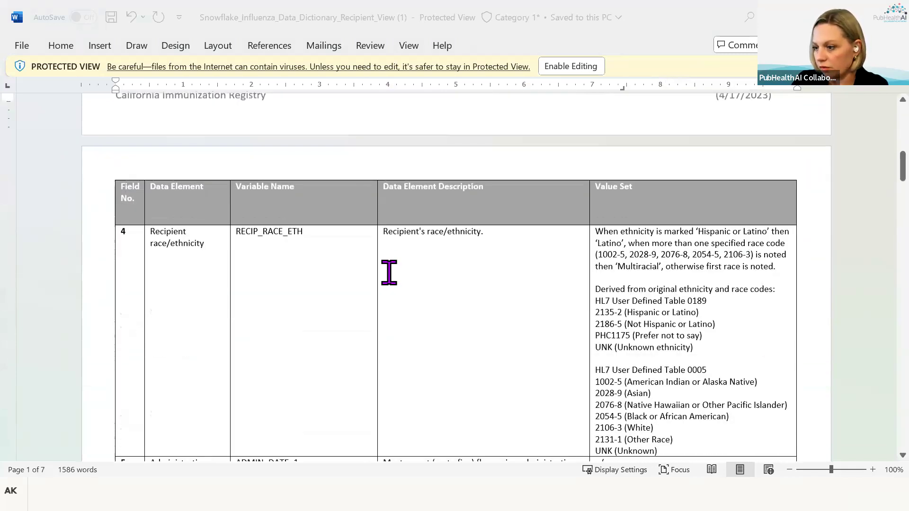
pyautogui.scroll(-5, 388, 272)
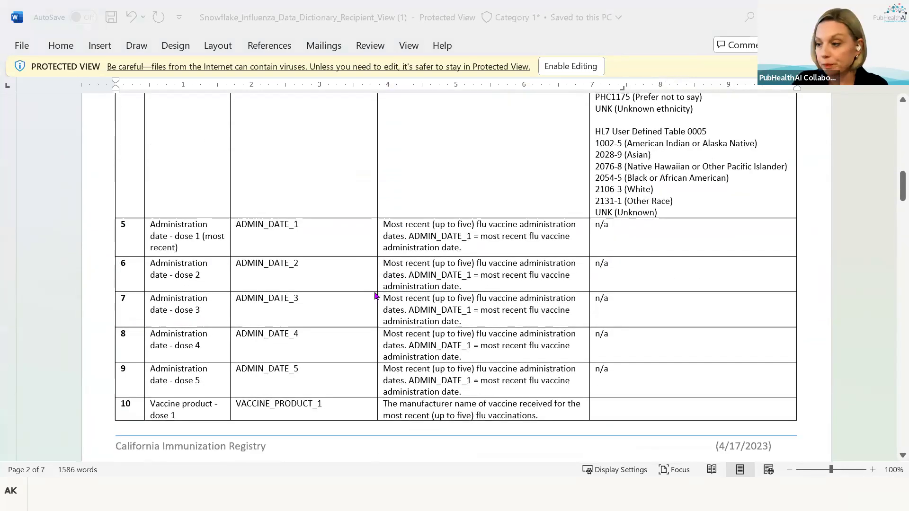
pyautogui.scroll(-8, 376, 291)
pyautogui.scroll(-14, 375, 292)
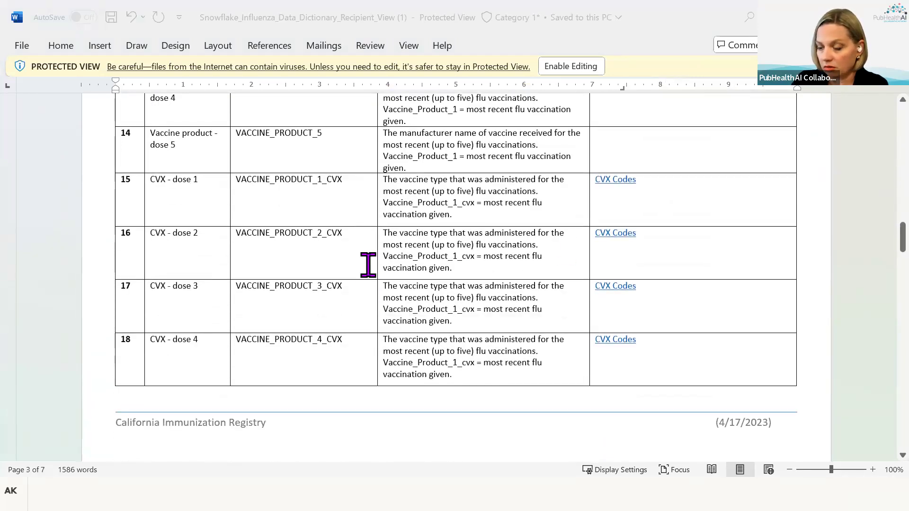
pyautogui.scroll(7, 367, 262)
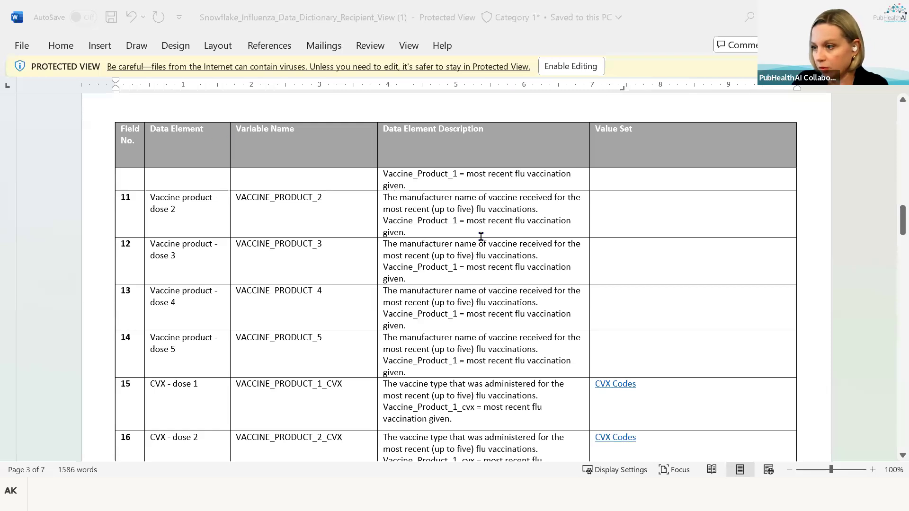
pyautogui.scroll(-3, 597, 375)
pyautogui.scroll(-3, 598, 376)
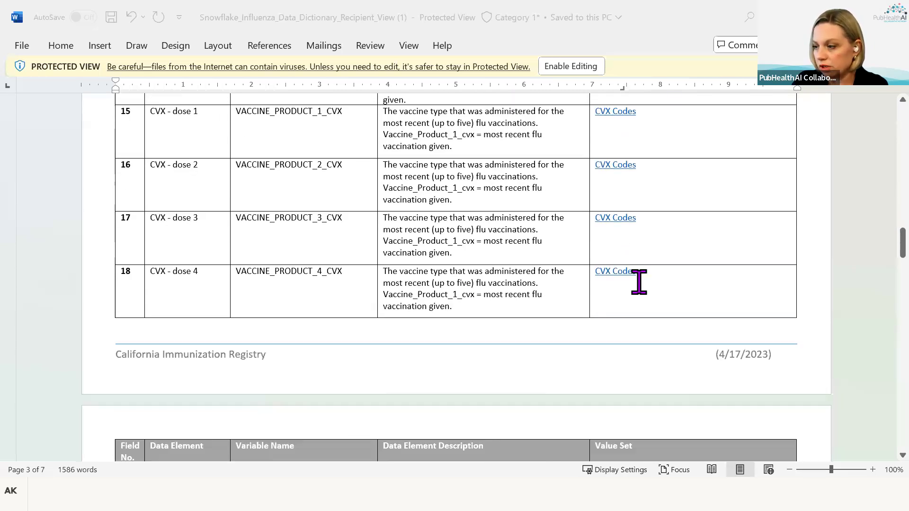
pyautogui.scroll(-7, 603, 355)
pyautogui.scroll(-2, 603, 353)
pyautogui.scroll(6, 639, 264)
pyautogui.scroll(8, 529, 208)
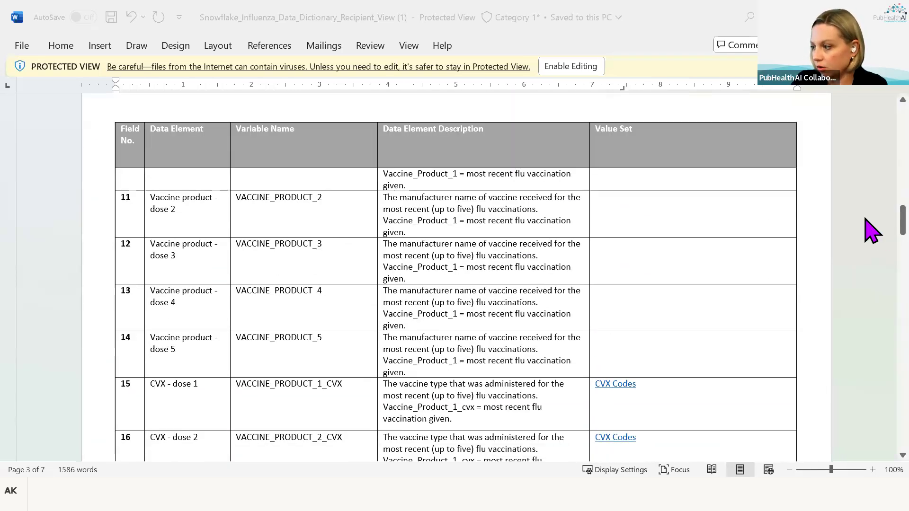
pyautogui.moveTo(903, 220); pyautogui.dragTo(873, 124)
pyautogui.click(735, 334)
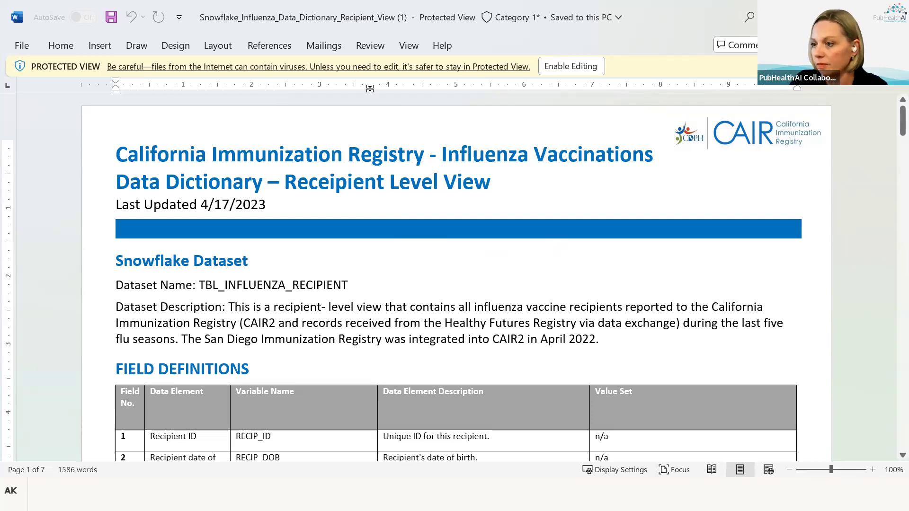
pyautogui.scroll(-1, 503, 336)
pyautogui.scroll(1, 503, 337)
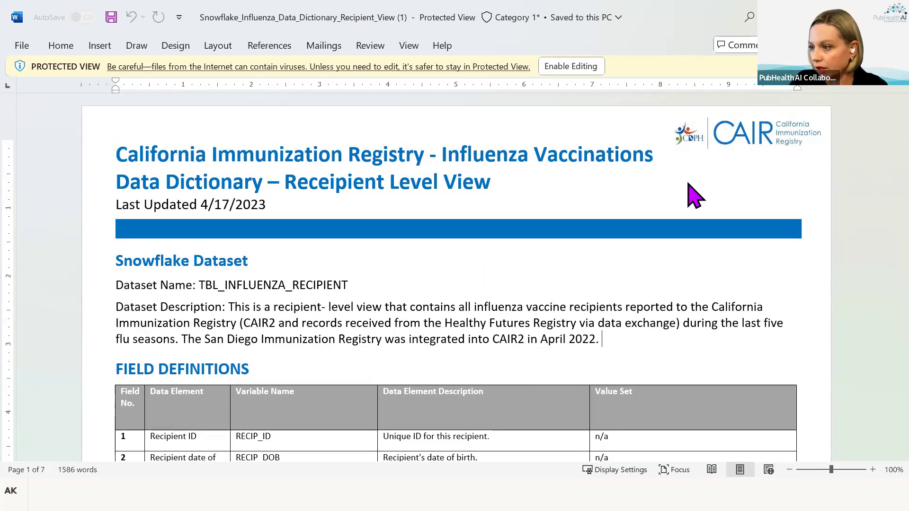
# - Switch back to Claude and attach Snowflake_Influenza_Data_Dictionary_Recipient_View (1) from Downloads to the project's new chat
pyautogui.hotkey('alt', 'Tab')
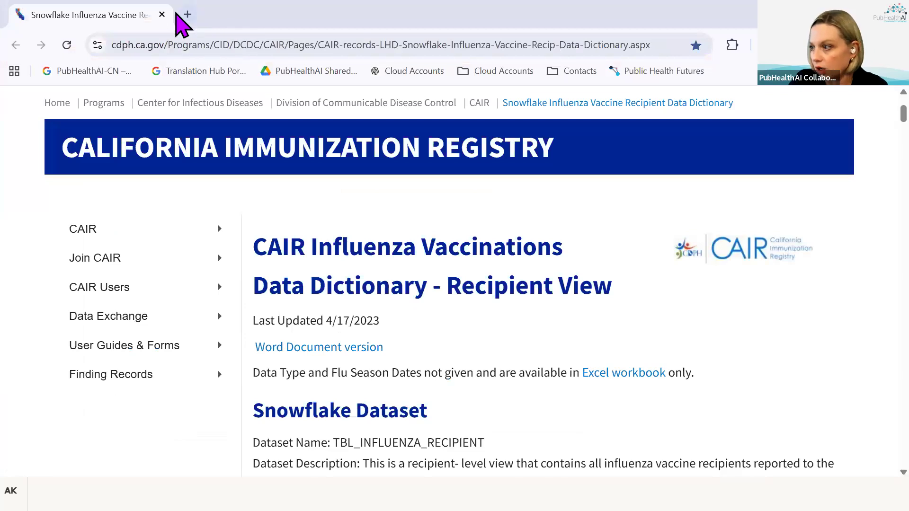
pyautogui.click(87, 16)
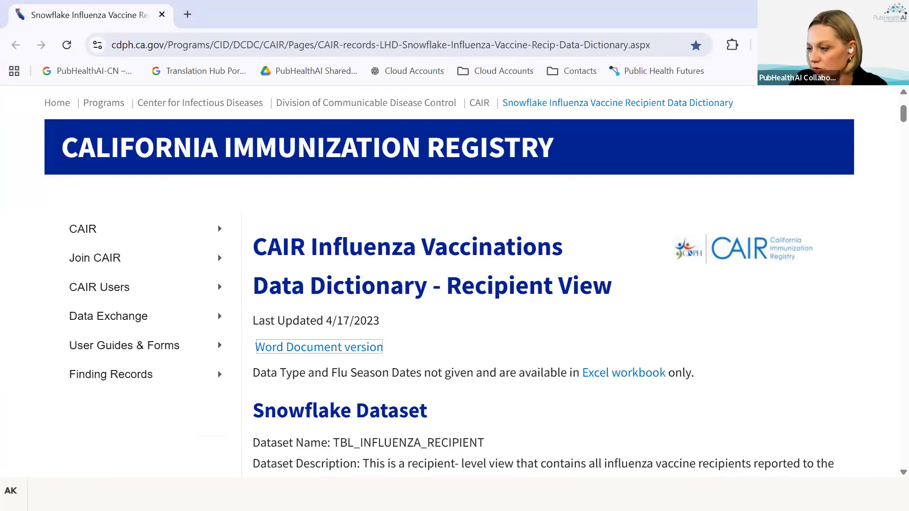
pyautogui.hotkey('alt', 'Tab')
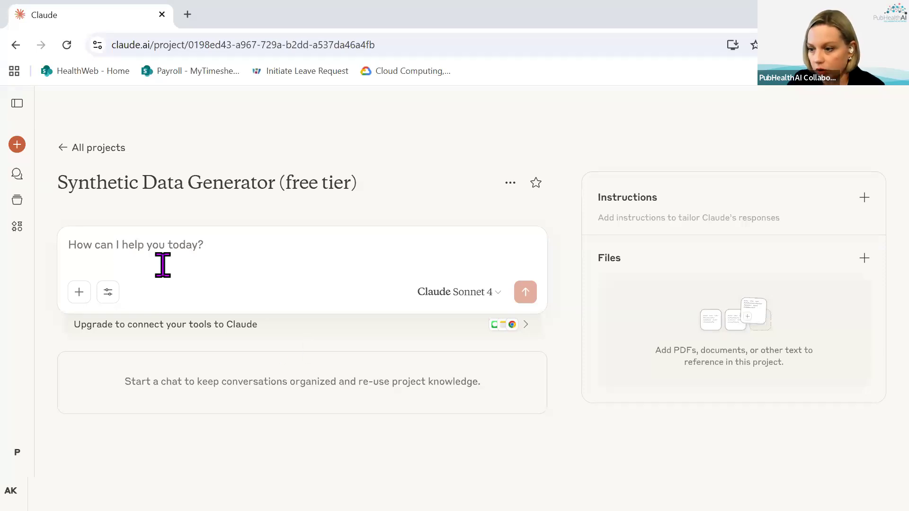
pyautogui.click(79, 292)
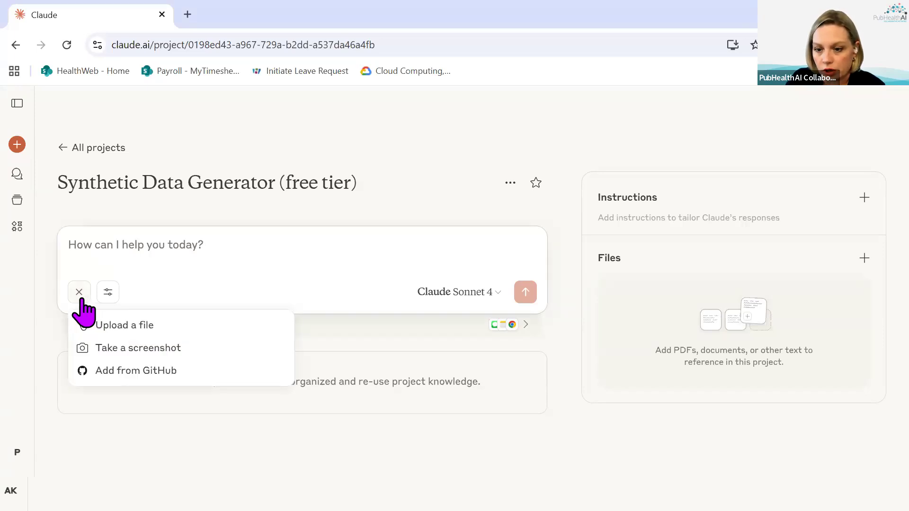
pyautogui.click(132, 327)
pyautogui.click(281, 132)
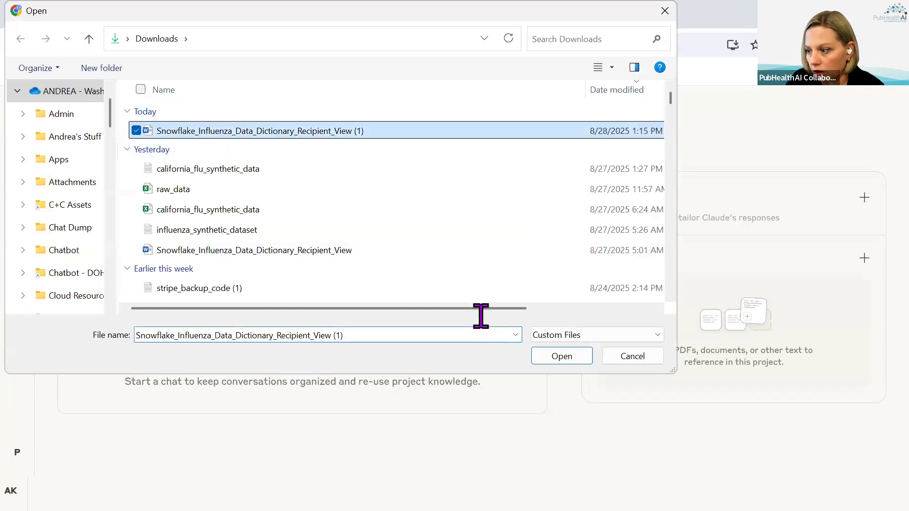
pyautogui.click(566, 360)
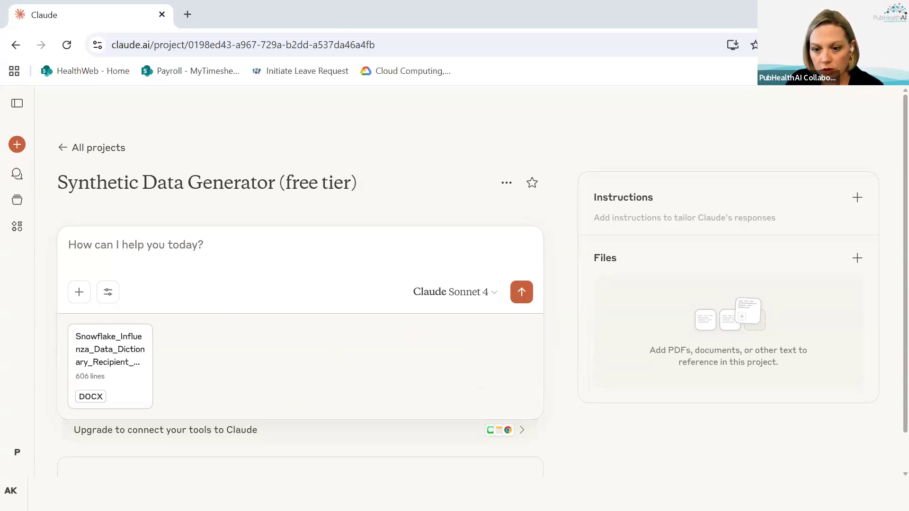
# - Write an unnumbered opening prompt for an interactive generator of 100 synthetic records, listing "Generate New Dataset" and "Download CSV" buttons, scrollable table and uploaded dictionary format
pyautogui.click(227, 249)
pyautogui.write('1. Create an interactive synthetic data  generator that produces 100  realistic synthetic records. Include: 1. A "Generate New Dataset" button that creates fresh randomized data each time 2. A "Download CSV" button to export the current dataset 3. A scrollable table displaying all generated records 4. The data should be realistic and follow the uploaded data dictionary format.')
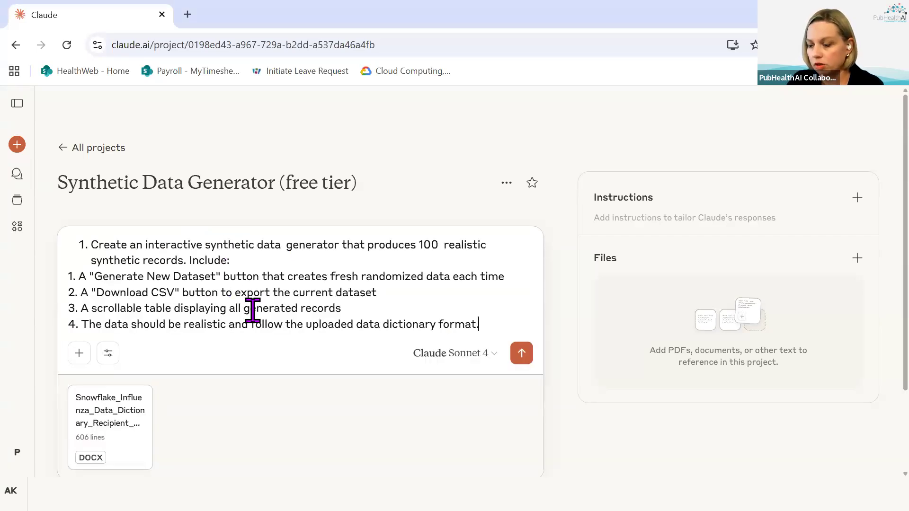
pyautogui.click(82, 239)
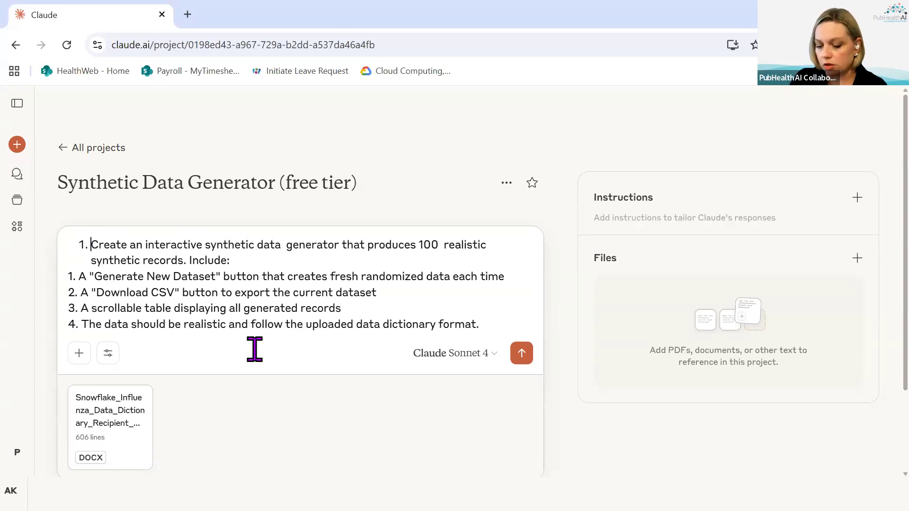
pyautogui.press('BackSpace')
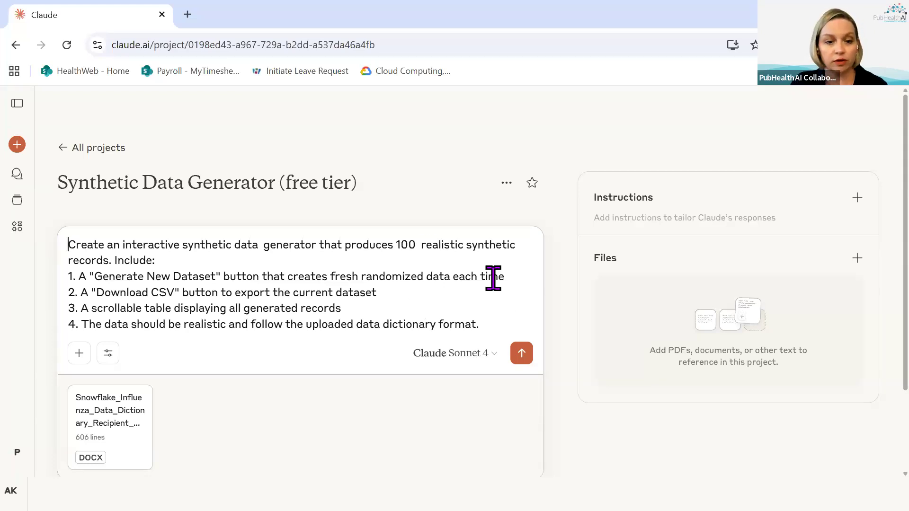
# - Append to the prompt: "Make it an HTML artifact with embedded JavaScript so it's fully functional. Design it with a clean, professional interface."
pyautogui.click(406, 308)
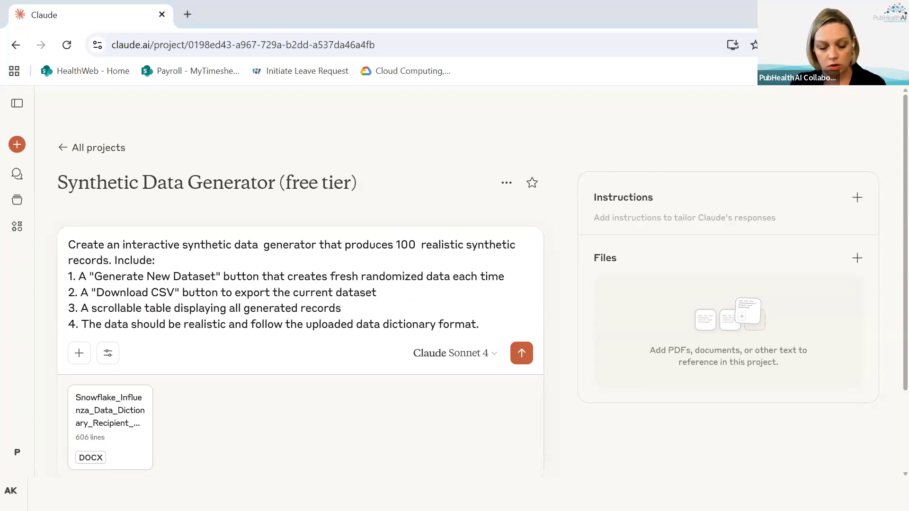
pyautogui.click(506, 317)
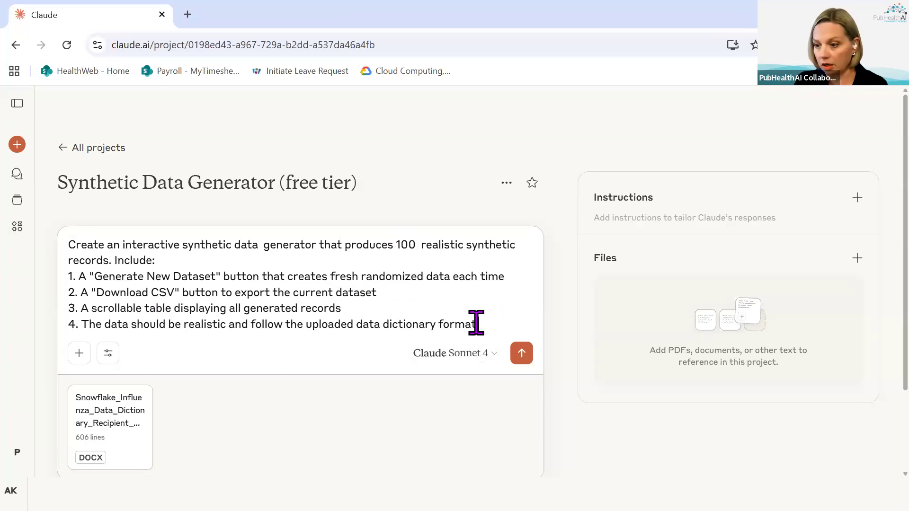
pyautogui.hotkey('shift', 'Return')
pyautogui.write("Make it an HTML artifact with embedded JavaScript so it's fully functional. Design it with a clean, professional interface.")
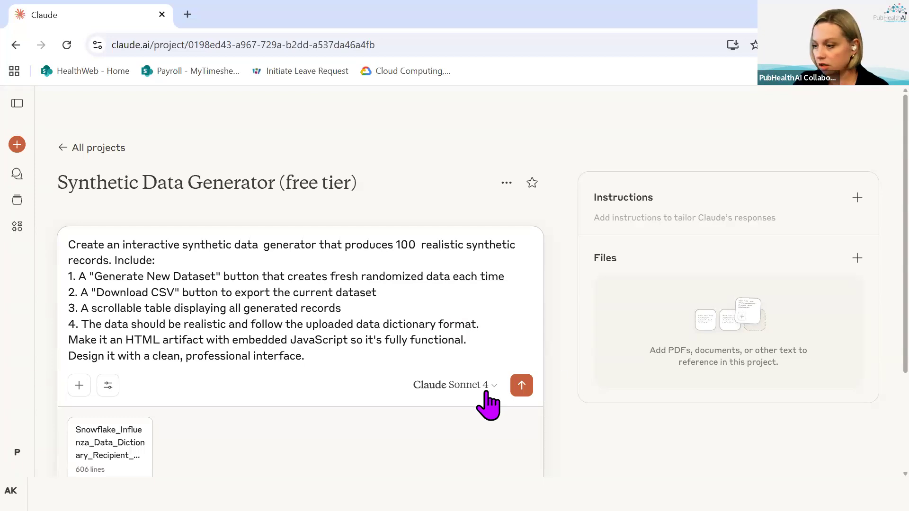
# - Submit the generator prompt to Claude and examine the resulting artifact's record table, from the recipient fields across to the vaccine product CVX columns
pyautogui.click(523, 391)
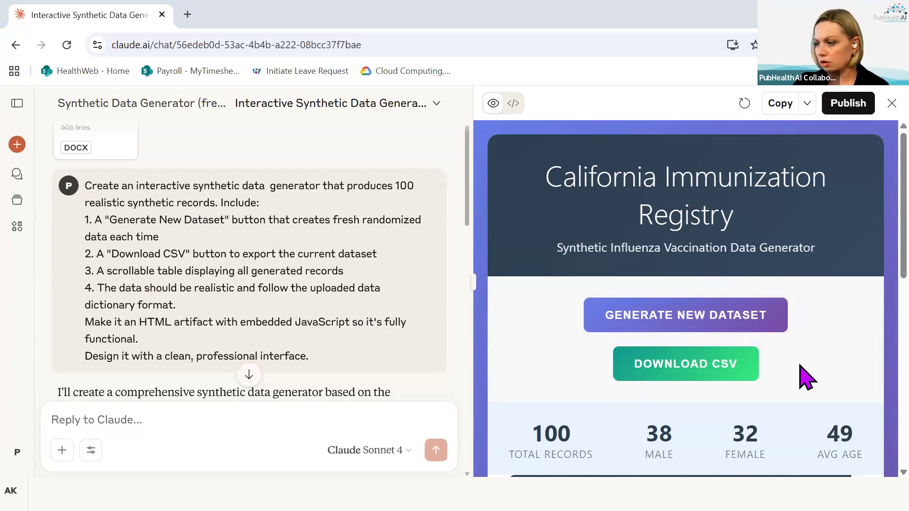
pyautogui.scroll(-5, 789, 372)
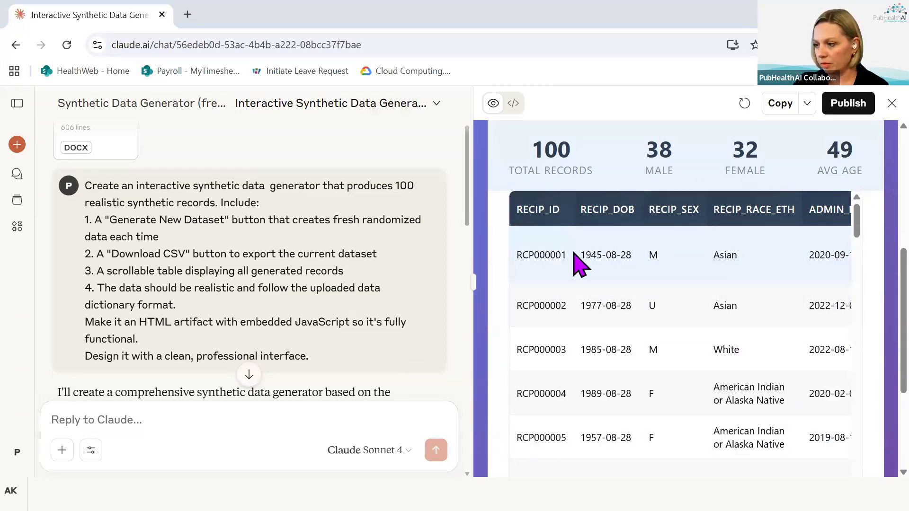
pyautogui.moveTo(703, 251); pyautogui.dragTo(769, 270)
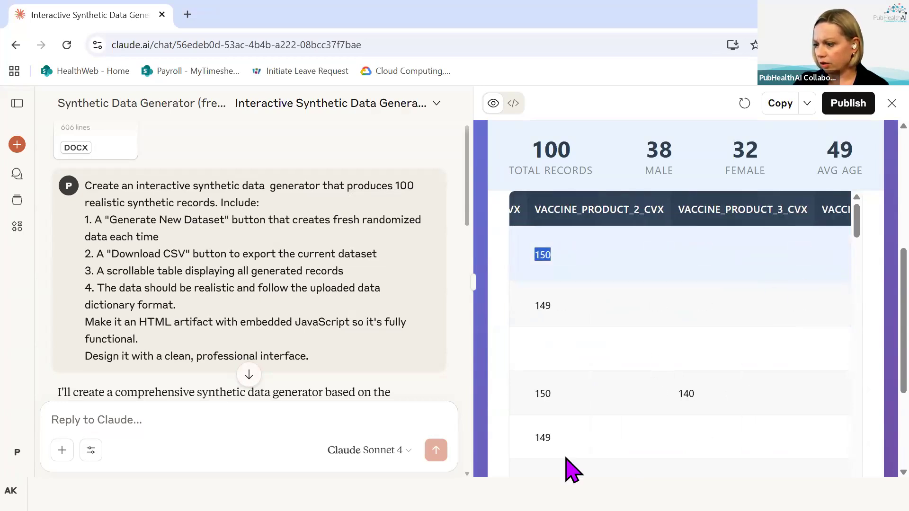
pyautogui.scroll(-1, 854, 240)
pyautogui.scroll(-3, 859, 223)
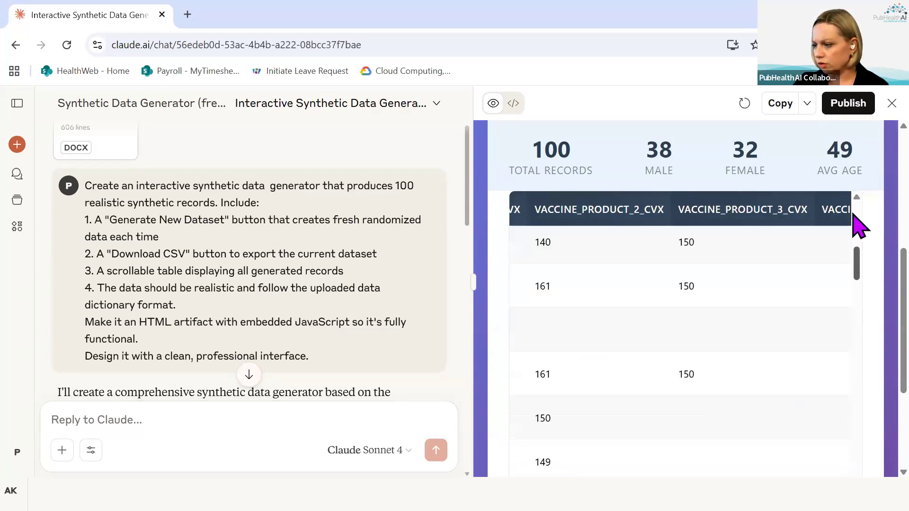
pyautogui.scroll(4, 773, 268)
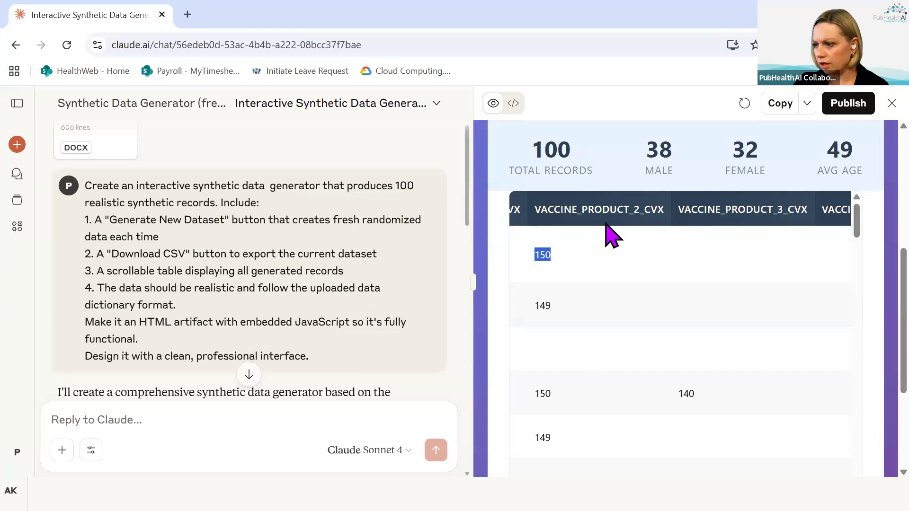
pyautogui.scroll(5, 615, 232)
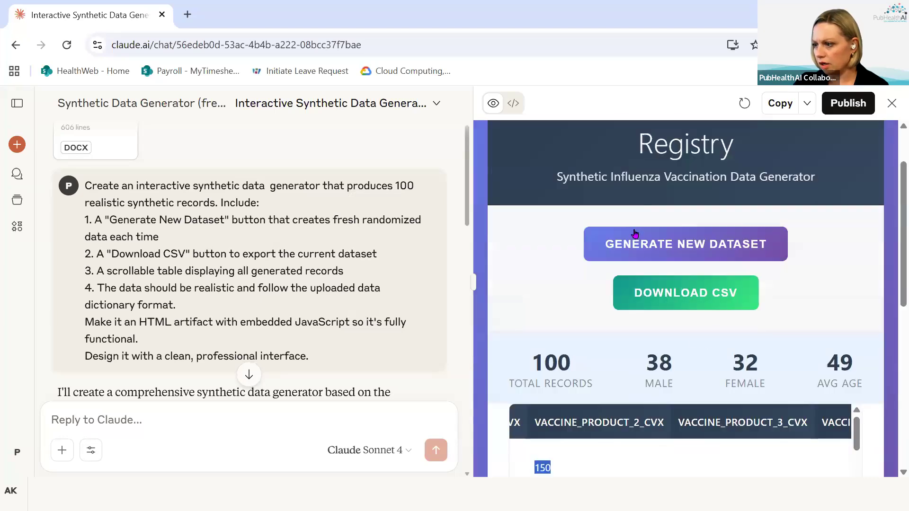
# - Show the artifact's source code and ask Claude to explain the charset="UTF-8" fragment of the meta tag
pyautogui.click(514, 103)
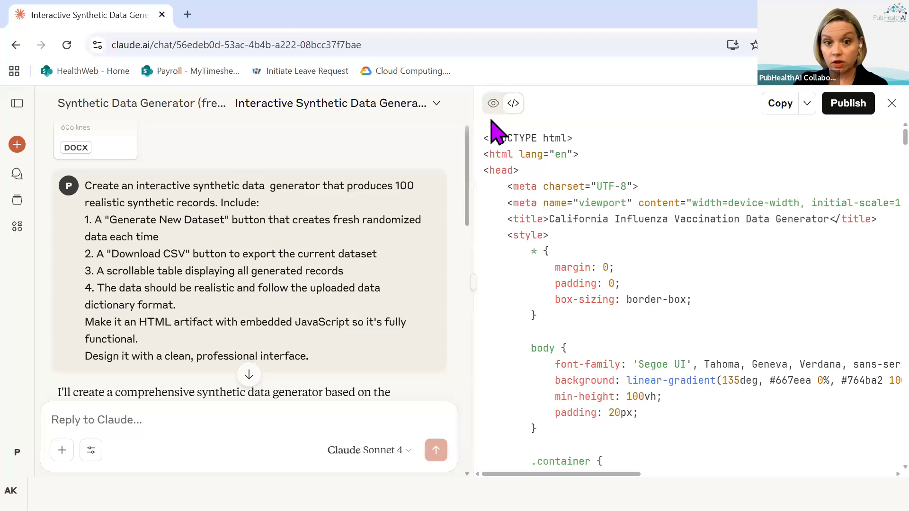
pyautogui.click(808, 106)
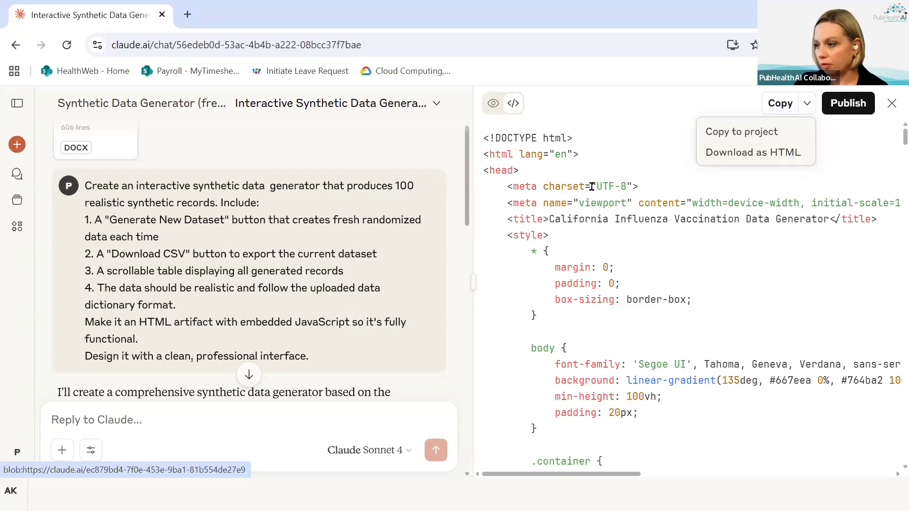
pyautogui.click(630, 192)
pyautogui.doubleClick(630, 190)
pyautogui.click(583, 189)
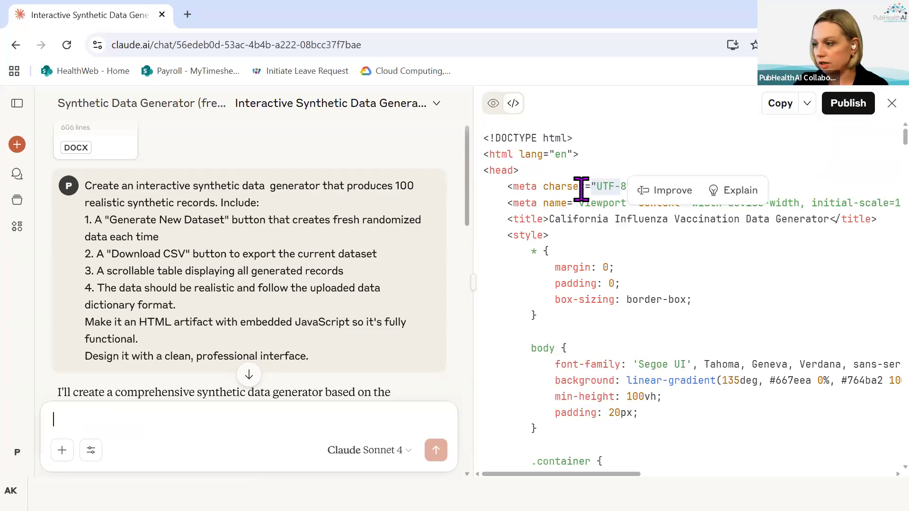
pyautogui.moveTo(627, 188); pyautogui.dragTo(566, 188)
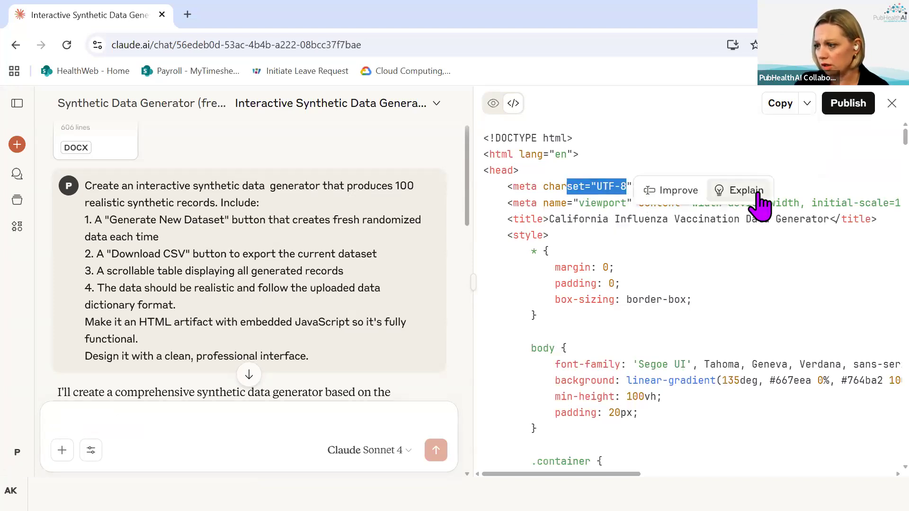
pyautogui.click(757, 194)
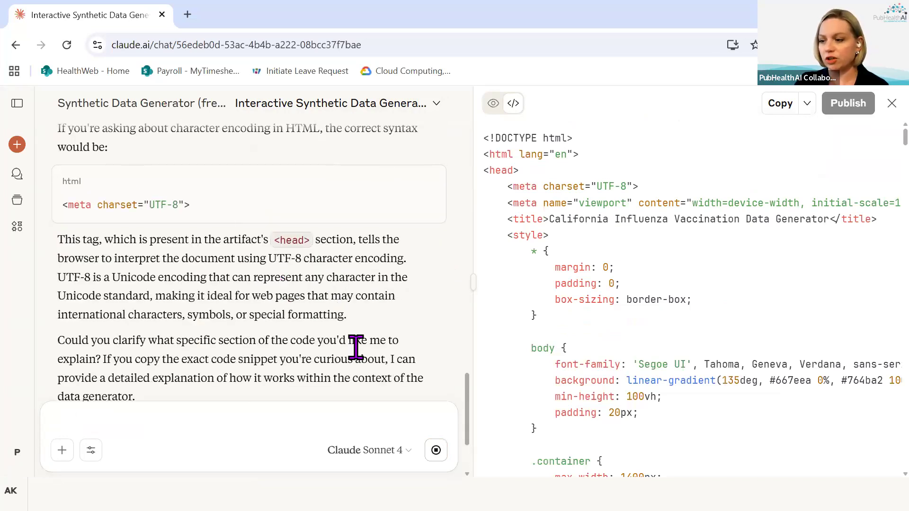
# - Review the conversation from the code explanation back up through the generator's feature summary to the artifact card
pyautogui.scroll(10, 355, 344)
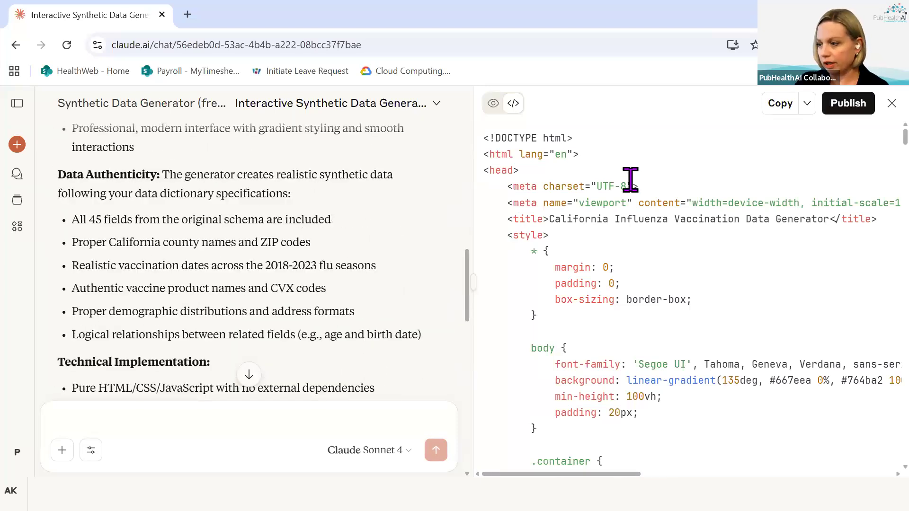
pyautogui.scroll(5, 275, 279)
pyautogui.scroll(8, 274, 274)
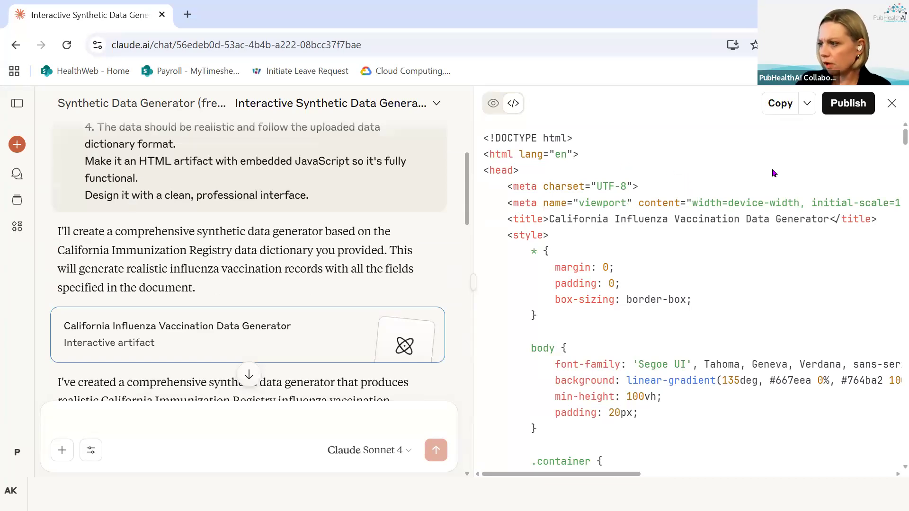
pyautogui.scroll(-2, 662, 225)
pyautogui.scroll(2, 644, 227)
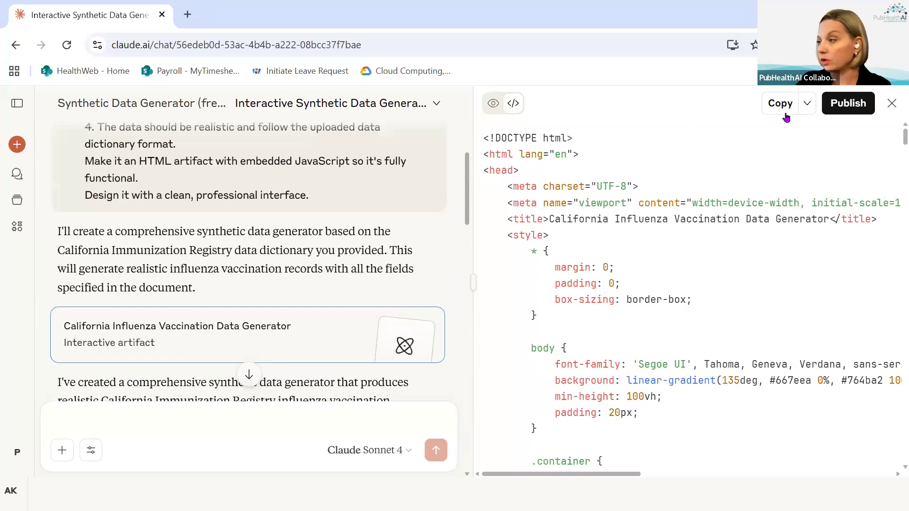
# - Return to the artifact preview and generate a new dataset twice, checking the summary statistics and records each time
pyautogui.click(493, 103)
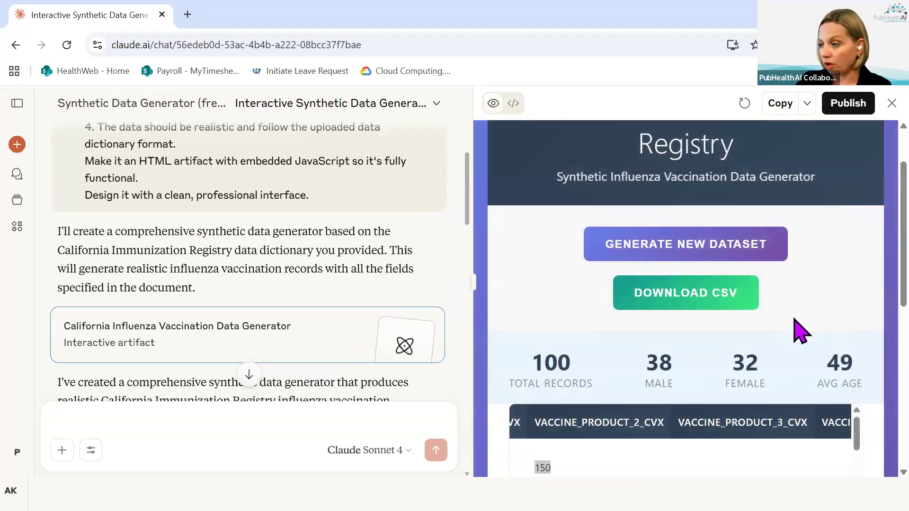
pyautogui.scroll(-3, 797, 329)
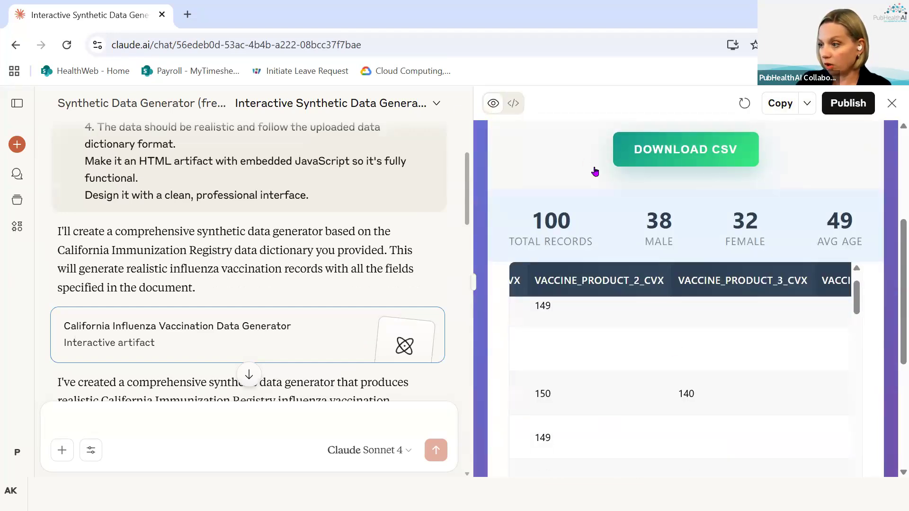
pyautogui.scroll(5, 595, 172)
pyautogui.click(701, 326)
pyautogui.scroll(-3, 663, 329)
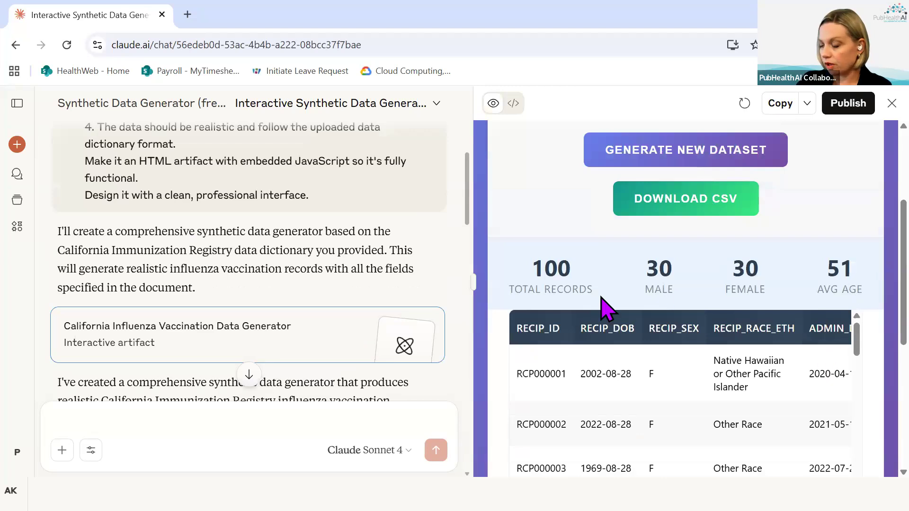
pyautogui.scroll(-10, 724, 374)
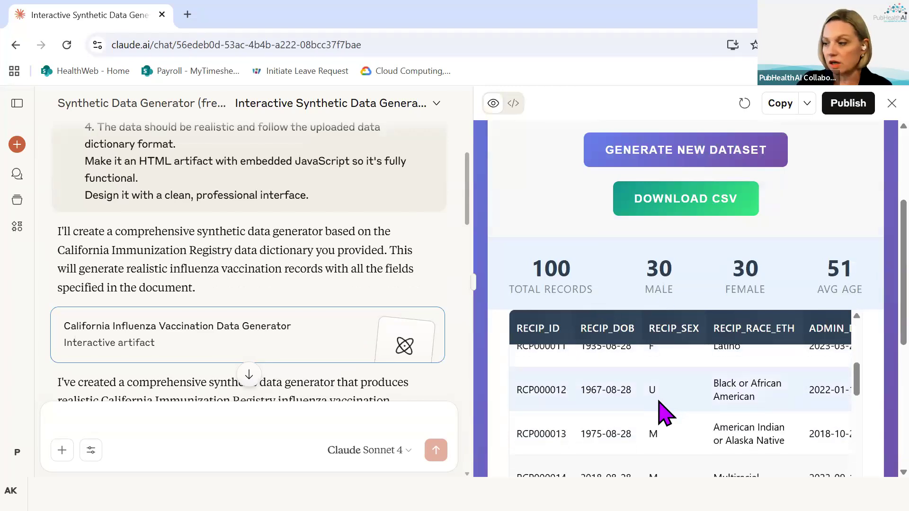
pyautogui.scroll(-2, 662, 407)
pyautogui.click(753, 157)
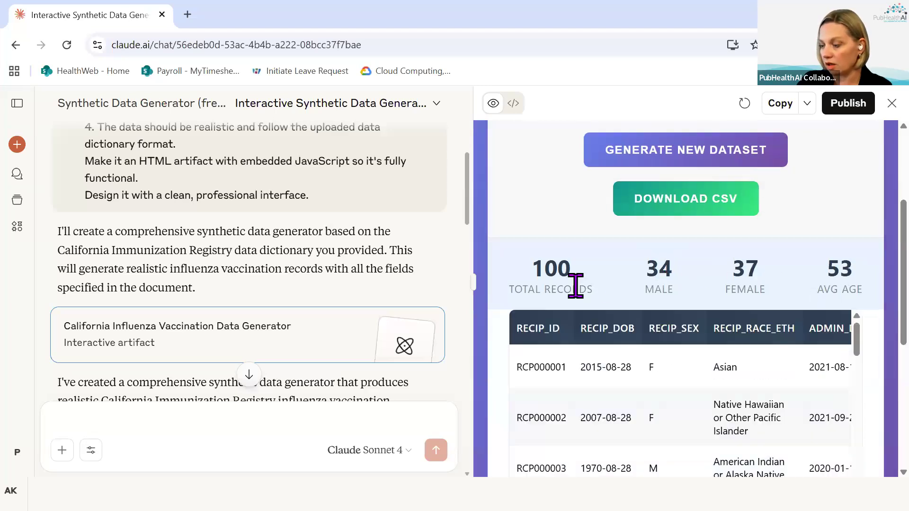
pyautogui.scroll(-8, 594, 296)
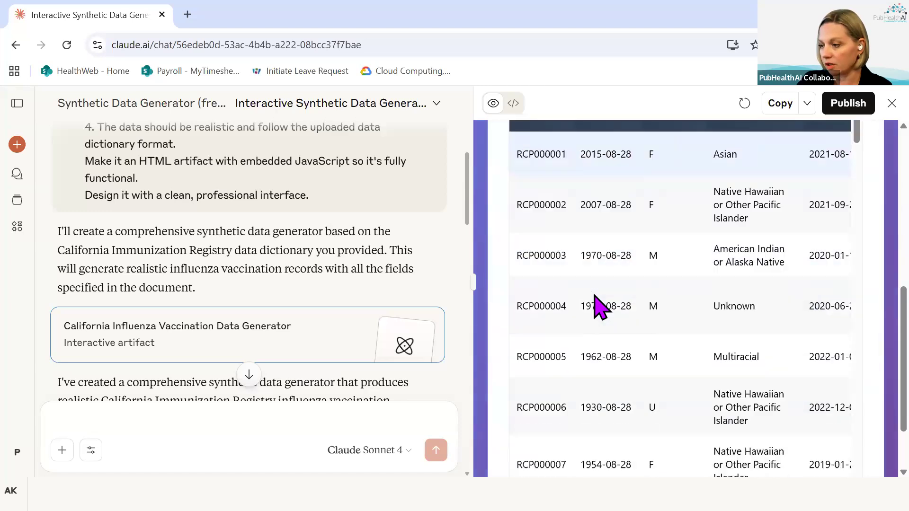
pyautogui.scroll(10, 593, 296)
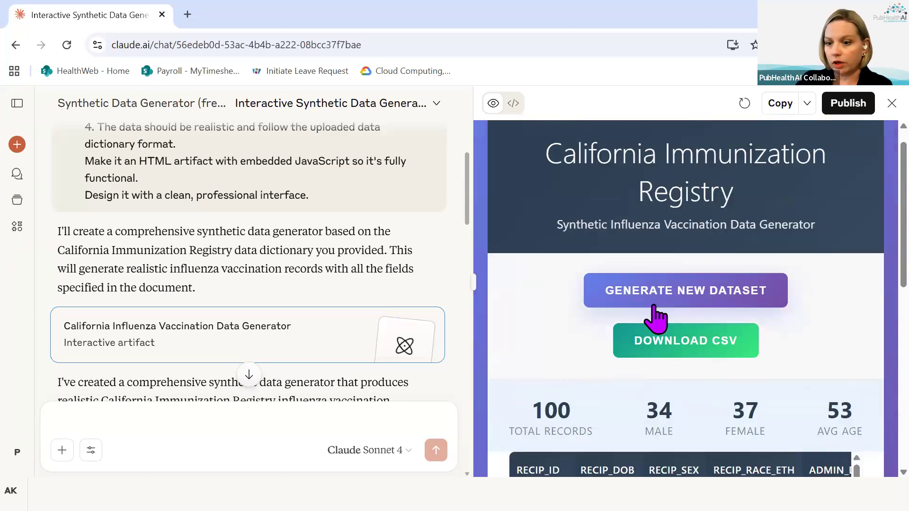
# - Download the current synthetic dataset as a CSV and switch to Excel to view the exported file
pyautogui.click(661, 348)
pyautogui.click(562, 356)
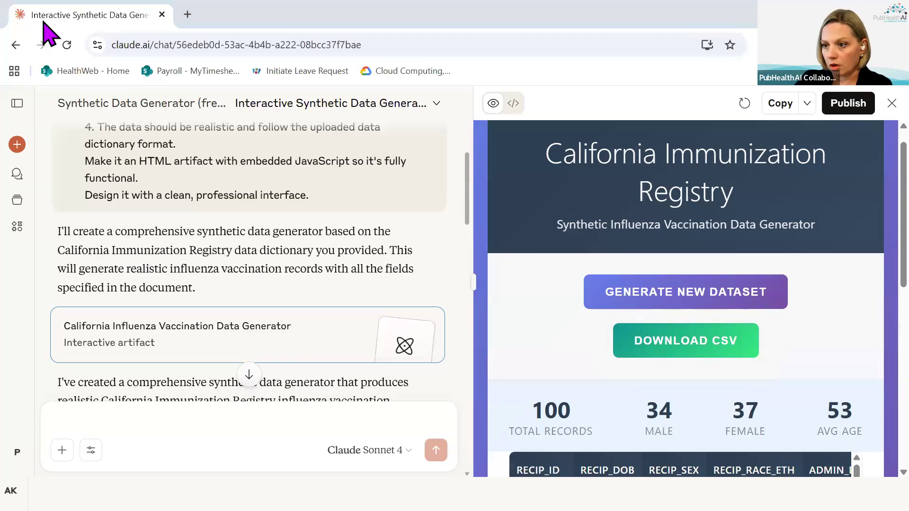
pyautogui.hotkey('alt', 'Tab')
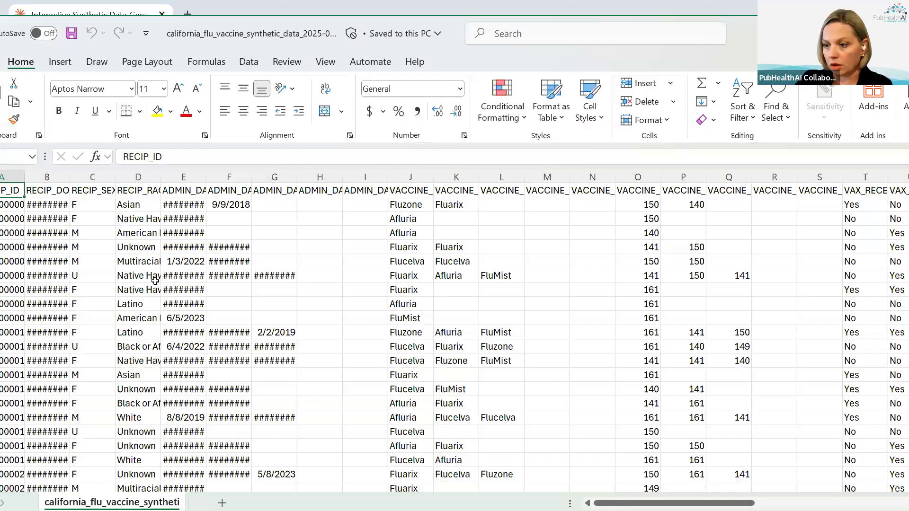
# - Widen the RECIP_DOB, ADMIN_DATE_1 and ADMIN_DATE_2 columns so their dates are readable, and look through the exported records
pyautogui.scroll(-3, 156, 277)
pyautogui.scroll(3, 172, 274)
pyautogui.moveTo(153, 263); pyautogui.dragTo(3, 236)
pyautogui.moveTo(70, 177); pyautogui.dragTo(107, 181)
pyautogui.moveTo(245, 180); pyautogui.dragTo(378, 181)
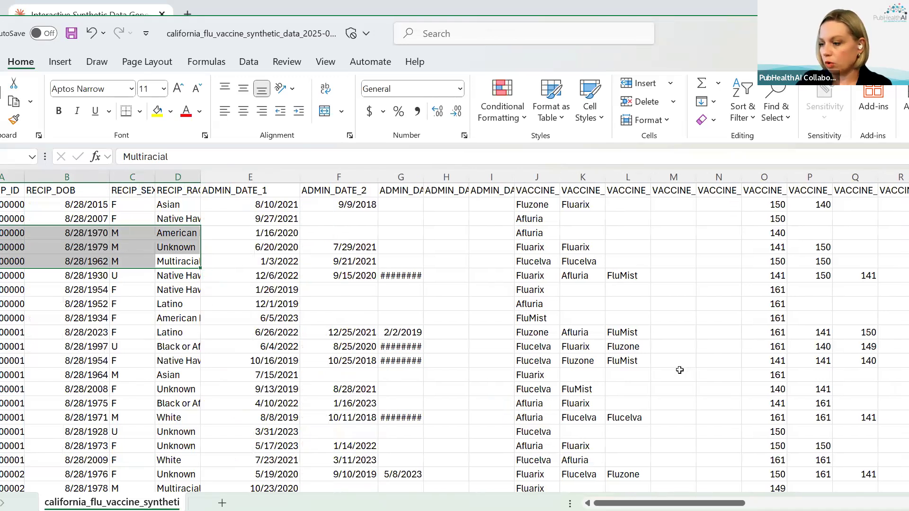
pyautogui.scroll(-5, 677, 369)
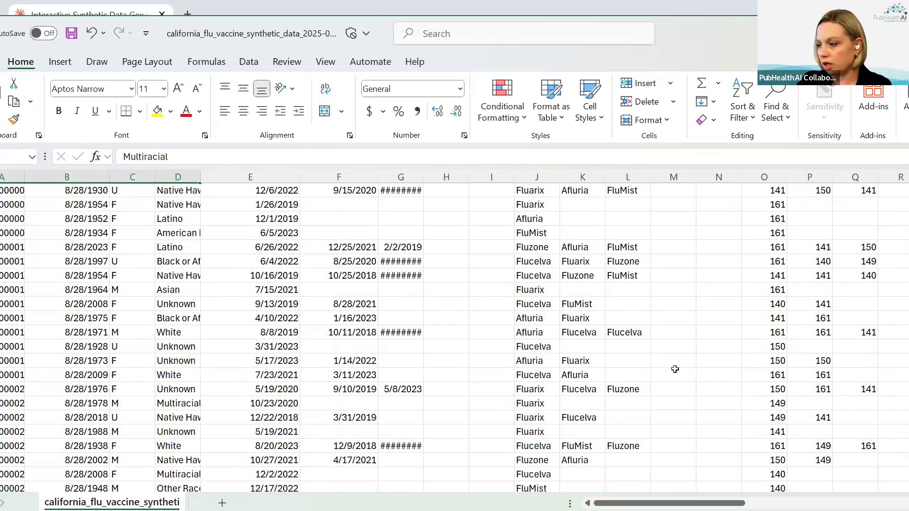
pyautogui.scroll(4, 677, 369)
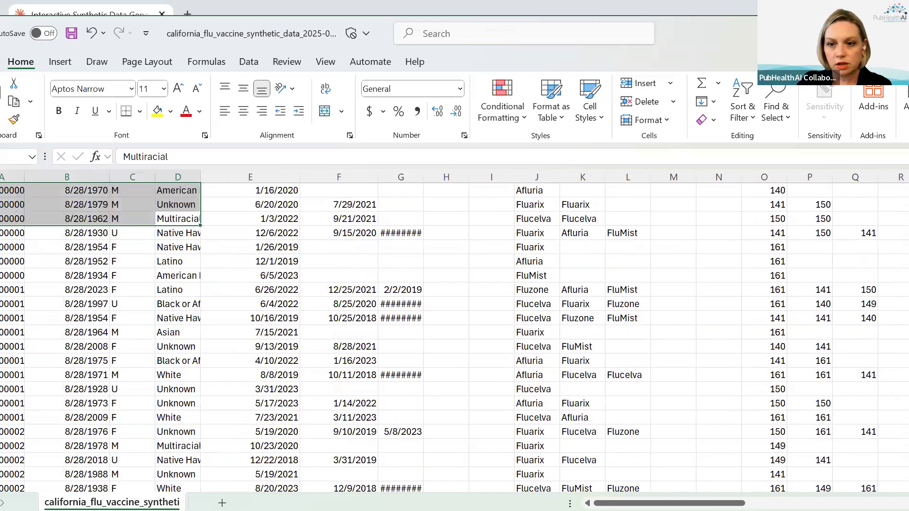
pyautogui.hotkey('alt', 'Tab')
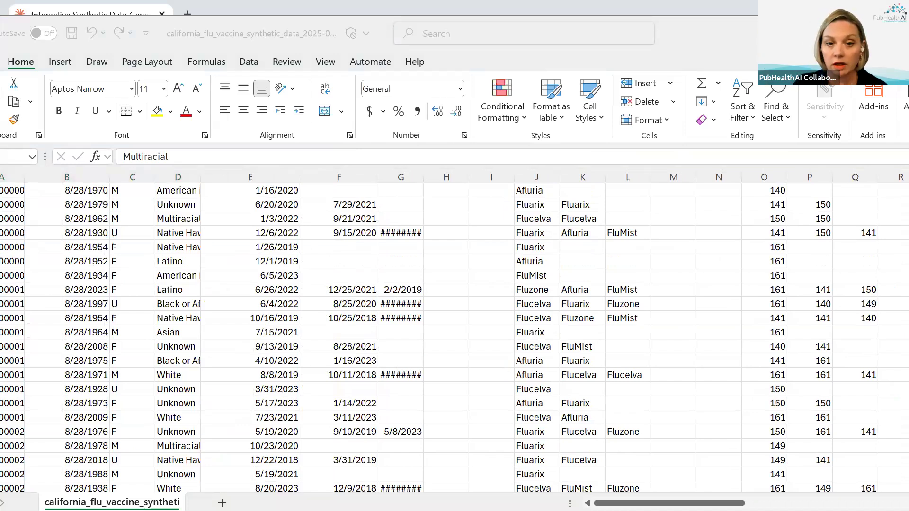
pyautogui.click(18, 10)
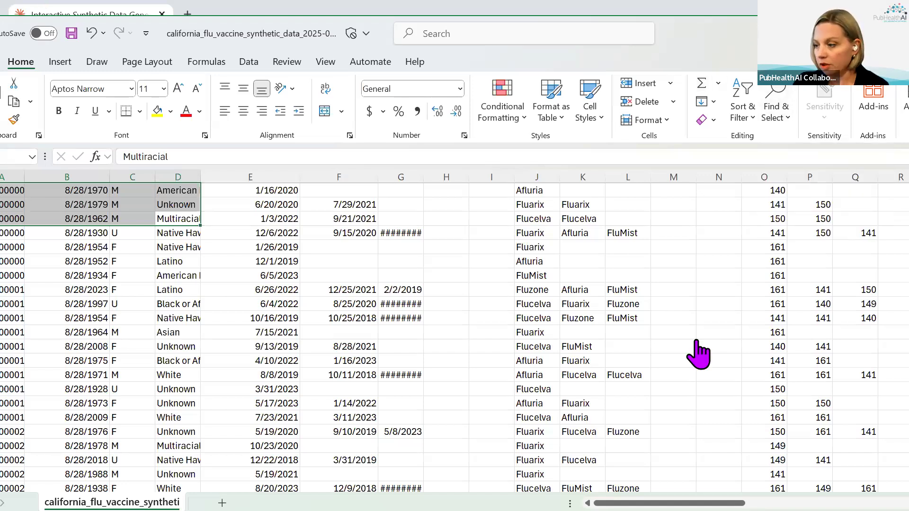
pyautogui.hotkey('alt', 'Tab')
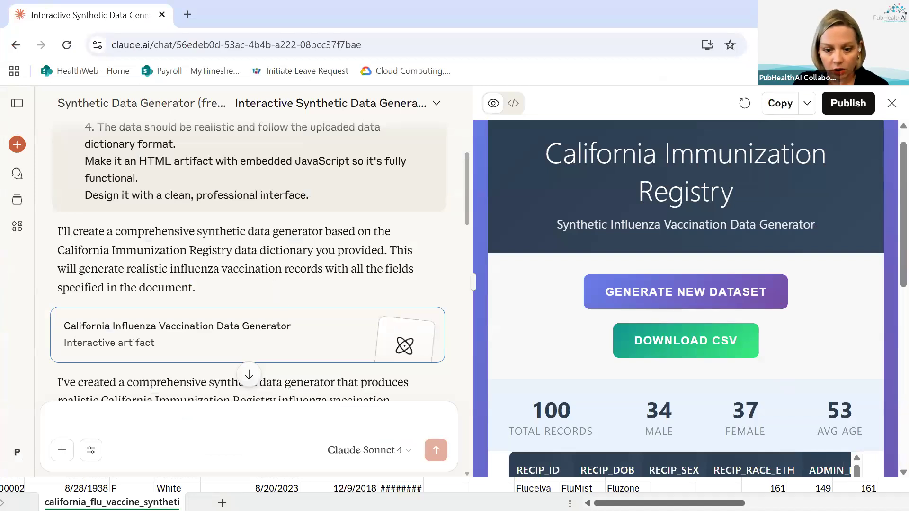
pyautogui.hotkey('alt', 'Tab')
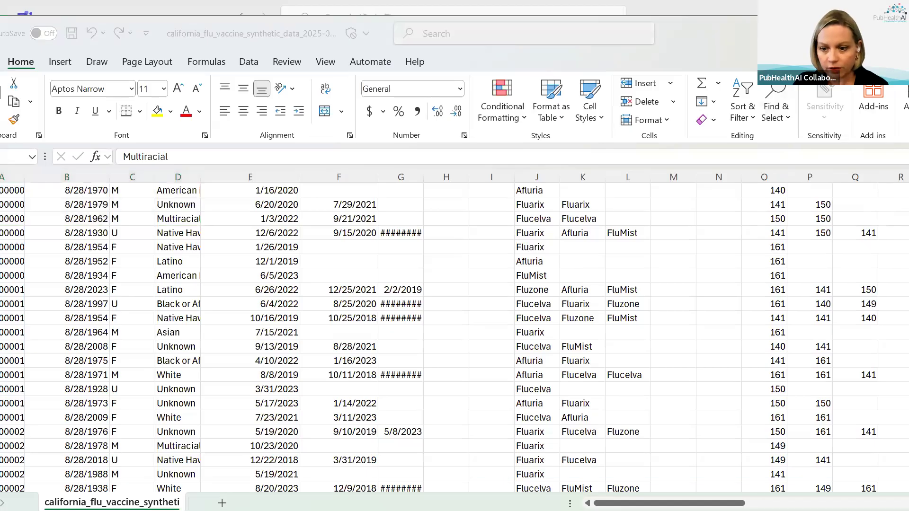
# - Switch back to Claude and examine the generator preview from its summary statistics down to the end of the record table
pyautogui.hotkey('alt', 'Tab')
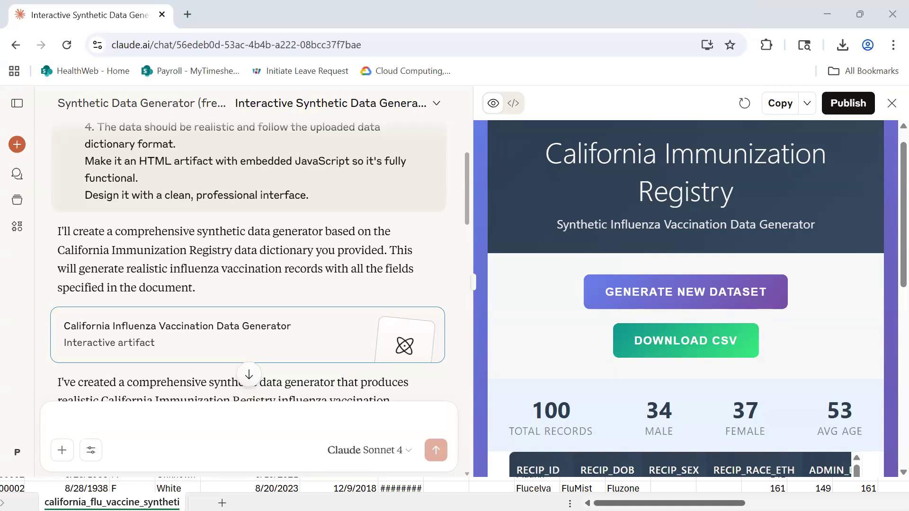
pyautogui.scroll(-3, 867, 263)
pyautogui.scroll(3, 866, 264)
pyautogui.scroll(-3, 866, 264)
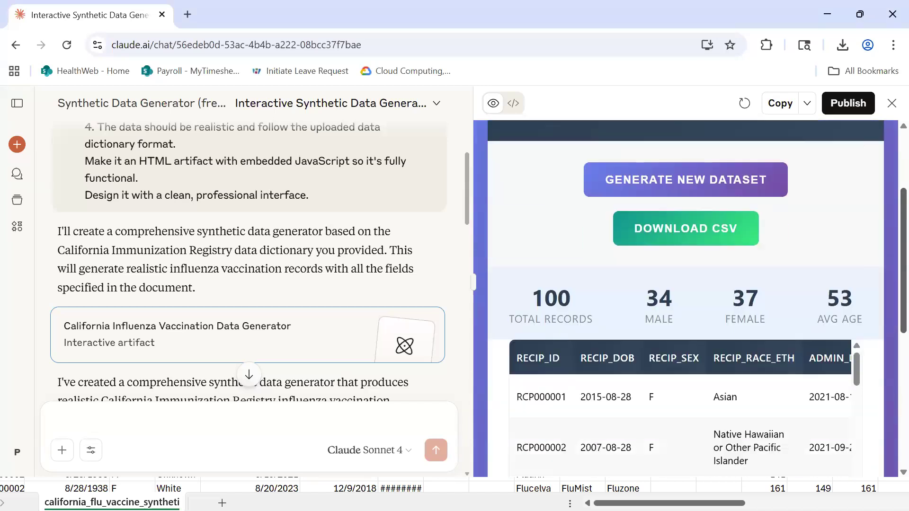
pyautogui.scroll(-3, 697, 298)
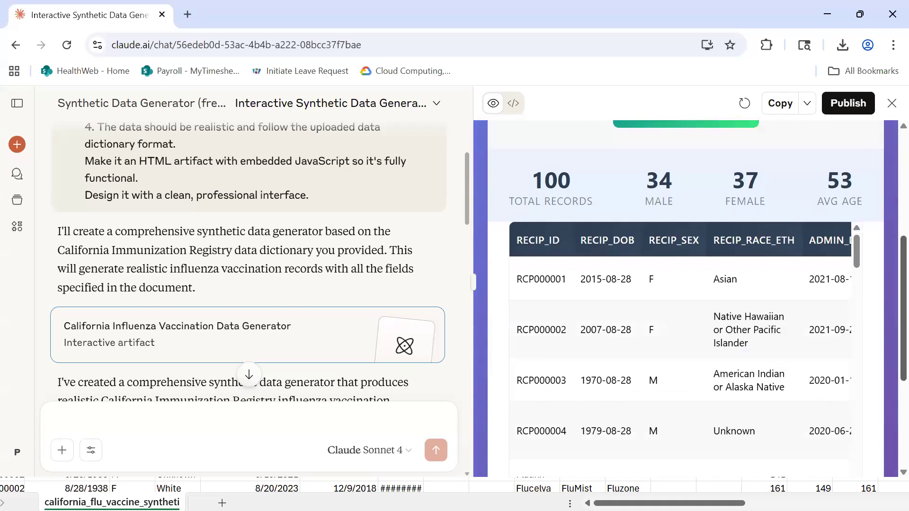
pyautogui.scroll(-3, 686, 298)
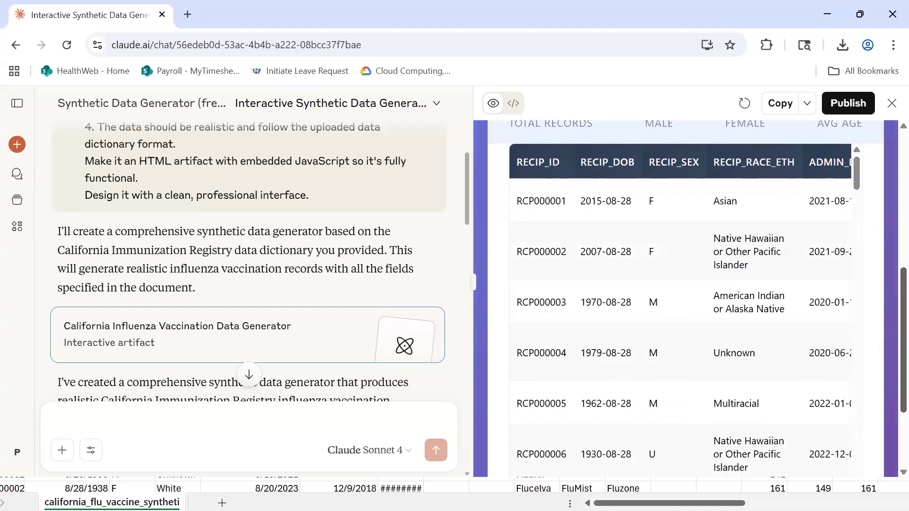
pyautogui.scroll(-5, 686, 298)
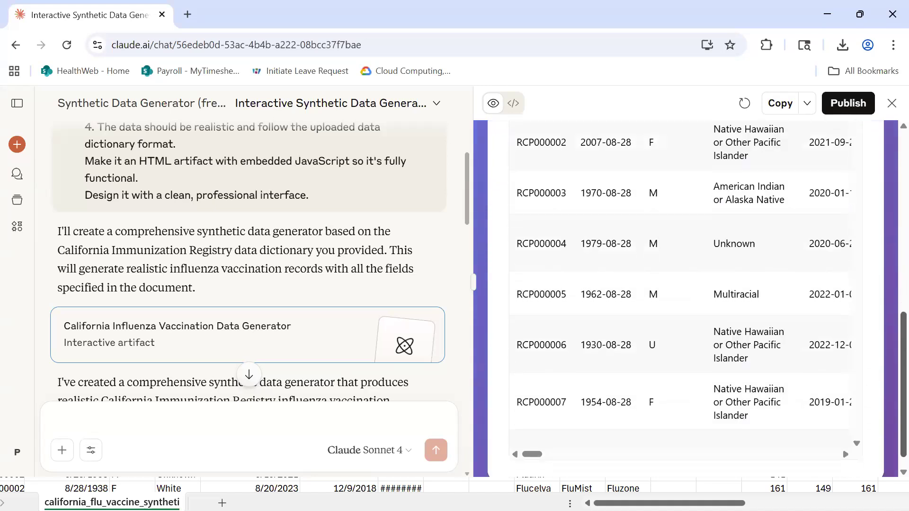
# - Read Claude's description of the generated vaccination data generator and its key features in the chat
pyautogui.moveTo(536, 452); pyautogui.dragTo(507, 450)
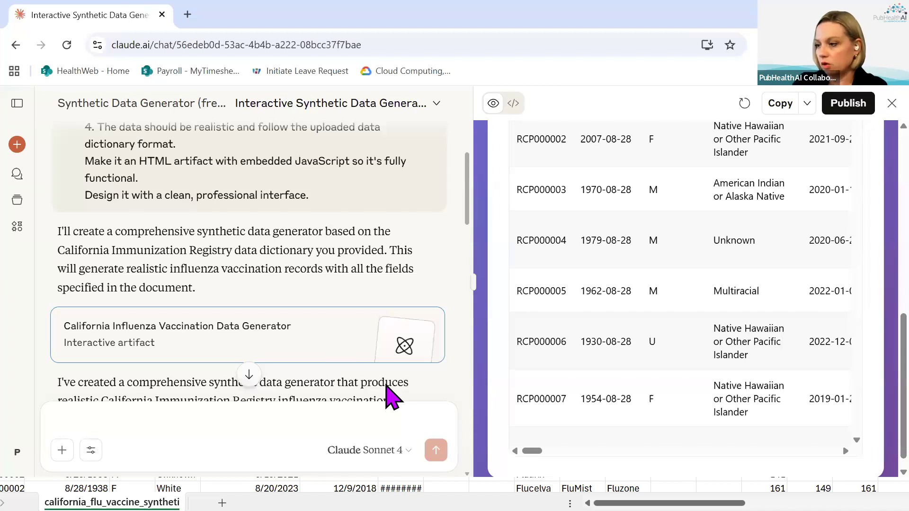
pyautogui.scroll(-1, 214, 251)
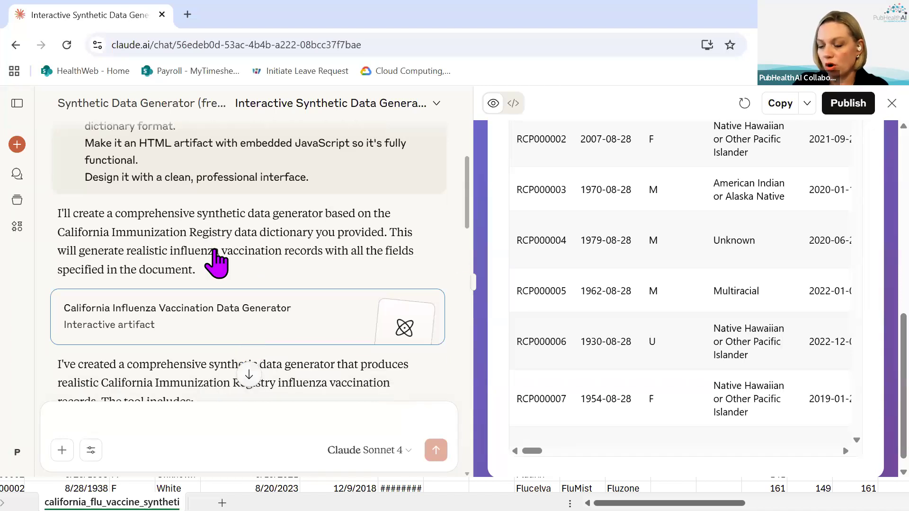
pyautogui.scroll(-3, 214, 251)
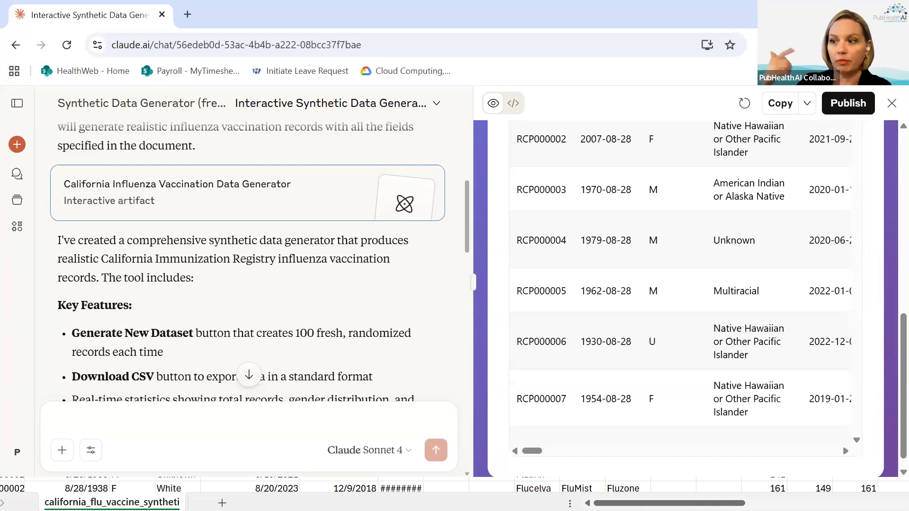
pyautogui.scroll(8, 173, 266)
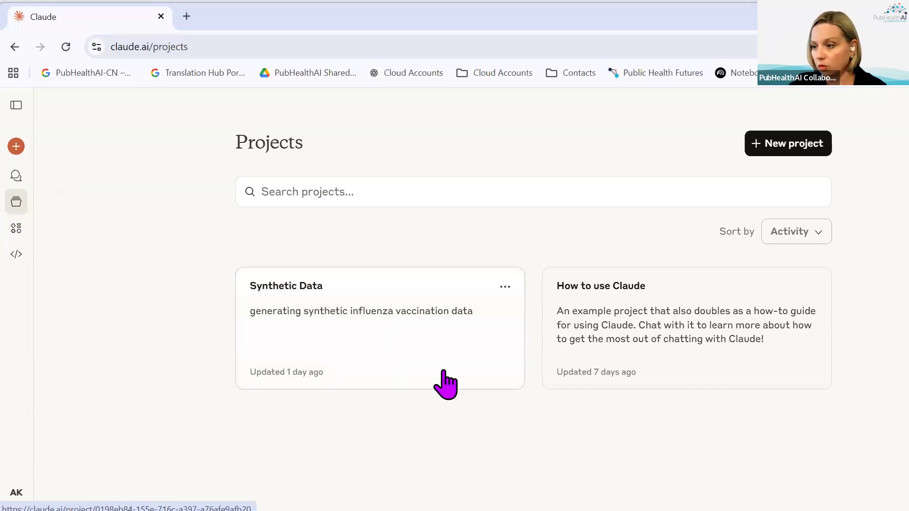
# - Open the Synthetic Data project and load kff.org/state-health-policy-data/state-indicator/flu-vaccination-rates-by-race-ethnicity/ for California in a new browser tab of the maximized window
pyautogui.click(329, 272)
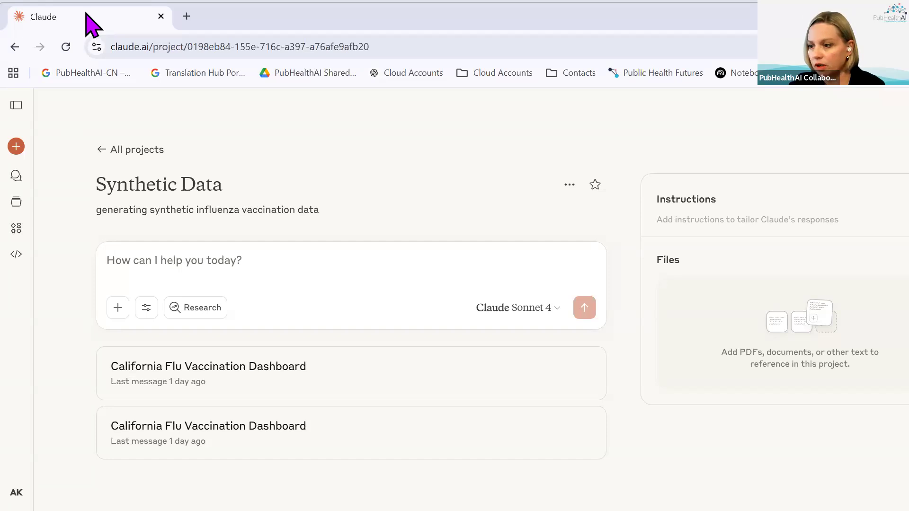
pyautogui.moveTo(85, 12); pyautogui.dragTo(56, 73)
pyautogui.click(157, 80)
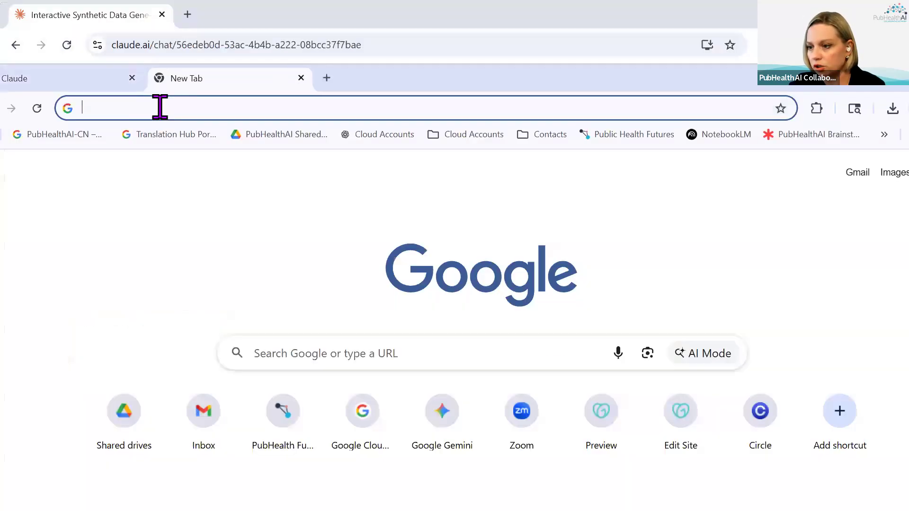
pyautogui.write('https://www.kff.org/state-health-policy-data/state-indicator/flu-vaccination-rates-by-race-ethnicity/?currentTimeframe=0&selectedRows=%7B%22states%22:%7B%22california%22:%7B%7D%7D%7D&sortModel=%7B%22colId%22:%22Location%22,%22sort%22:%22asc%22%7D')
pyautogui.click(226, 166)
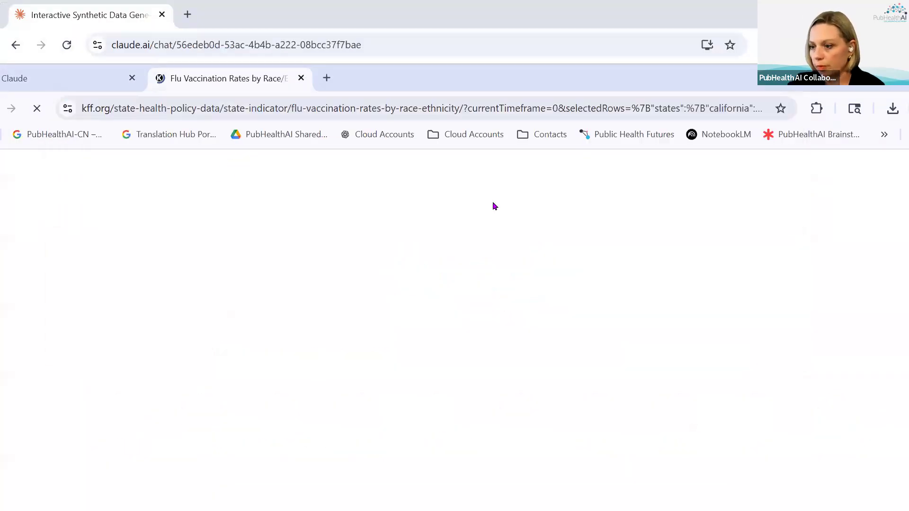
pyautogui.doubleClick(491, 85)
# - Examine California's 2023-2024 flu vaccination rates by race/ethnicity and the page's notes, sources and location filters
pyautogui.scroll(-2, 581, 327)
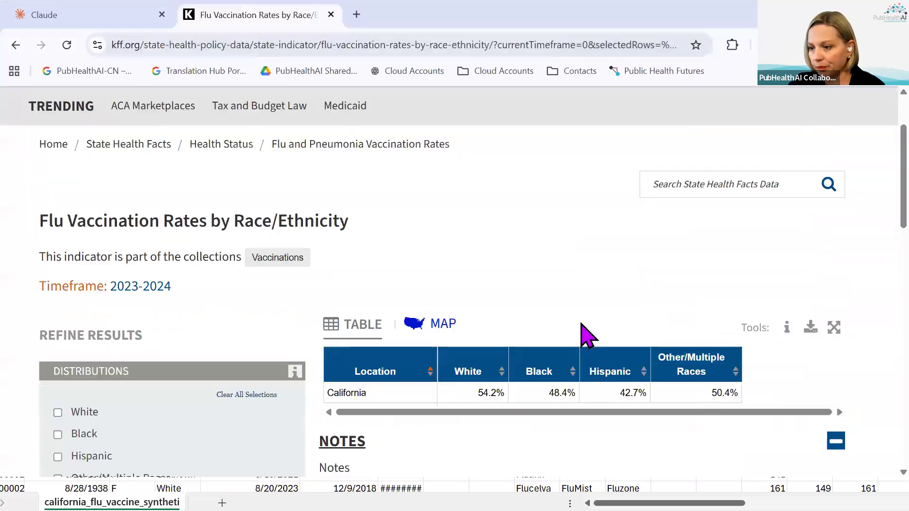
pyautogui.scroll(-7, 563, 344)
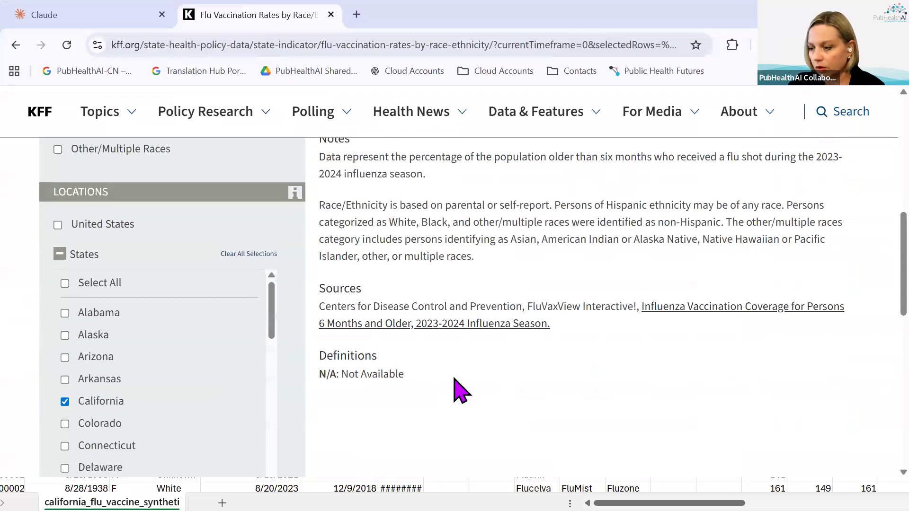
pyautogui.scroll(-7, 459, 385)
pyautogui.scroll(10, 382, 385)
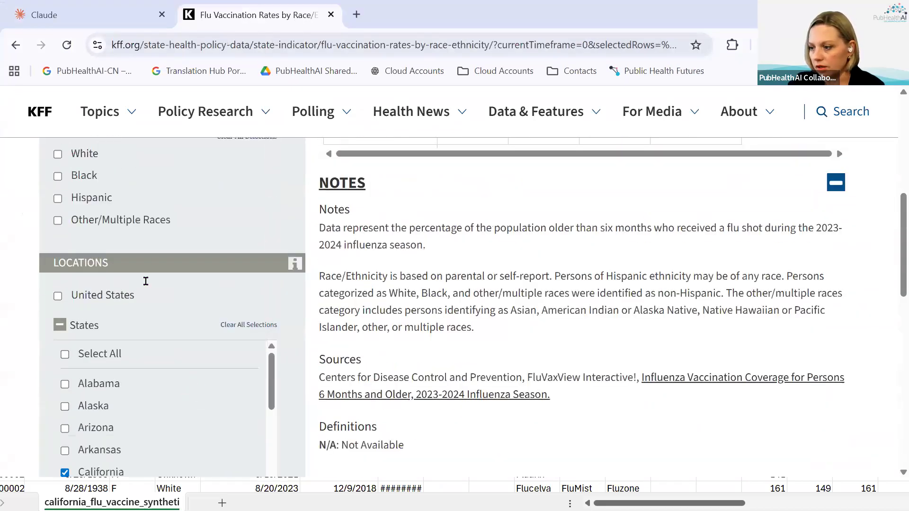
pyautogui.scroll(3, 404, 340)
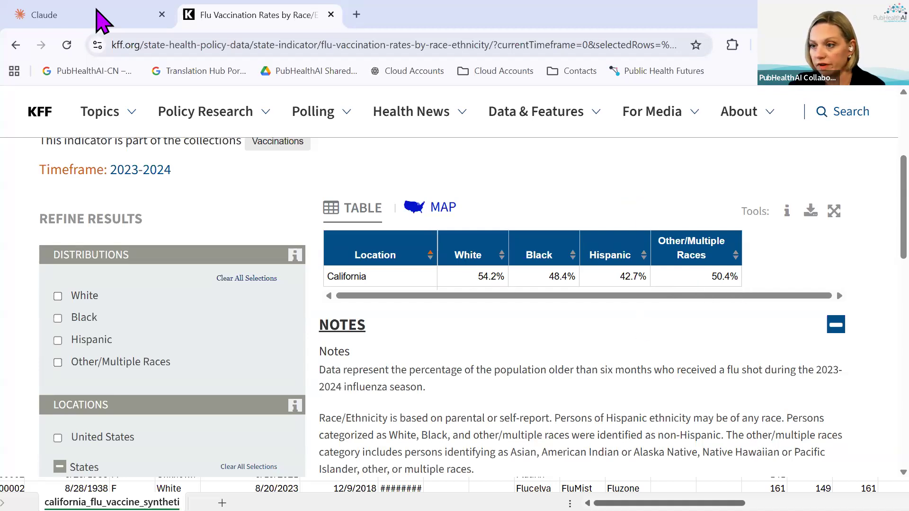
# - Return to the Synthetic Data project and attach Snowflake_Influenza_Data_Dictionary_Recipient_View (1) from Downloads to the new chat prompt
pyautogui.moveTo(97, 22)
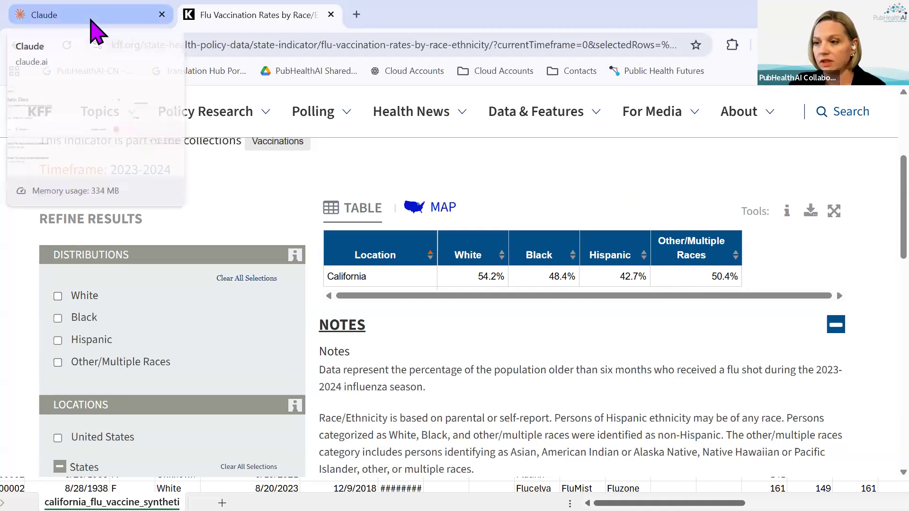
pyautogui.click(150, 12)
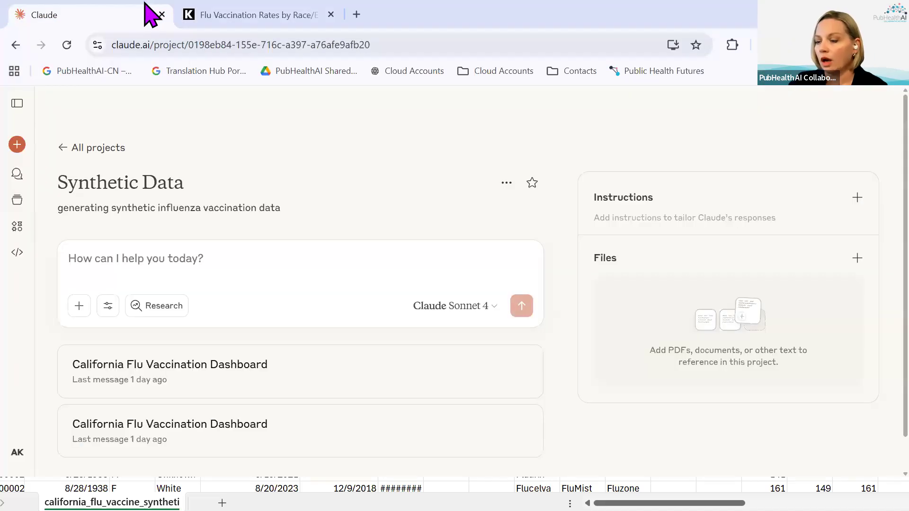
pyautogui.click(79, 307)
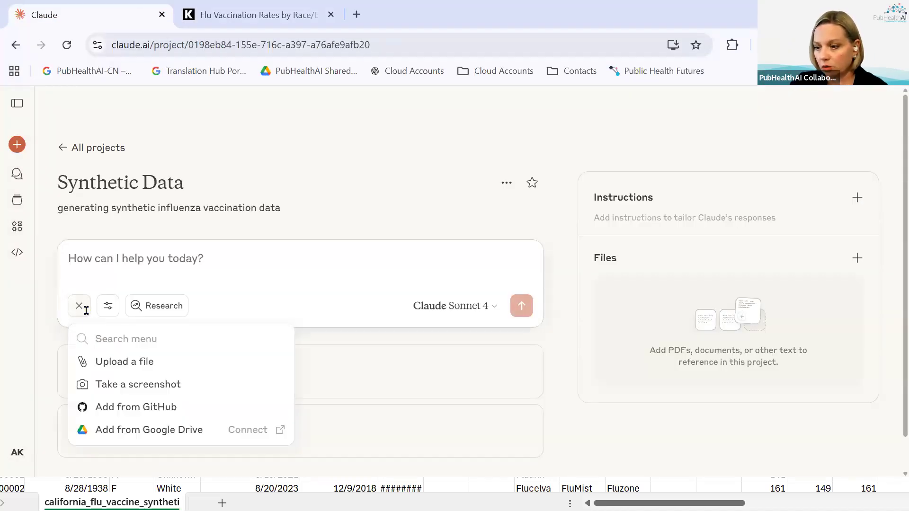
pyautogui.click(101, 362)
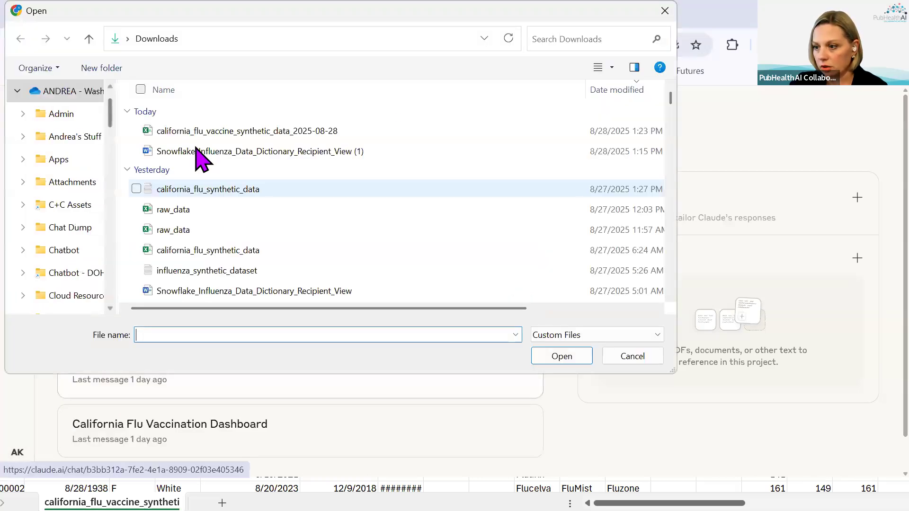
pyautogui.click(208, 153)
pyautogui.click(560, 358)
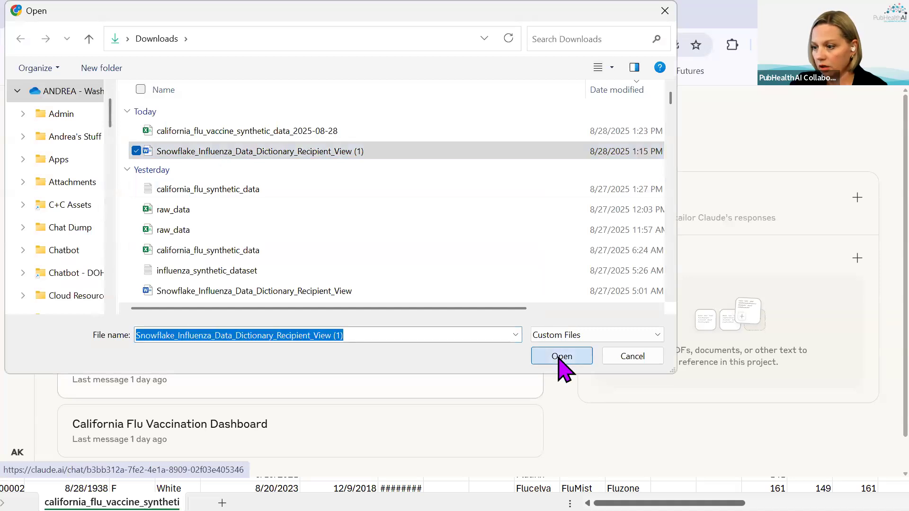
# - Attach the newer raw_data Excel file from Downloads to the prompt and briefly revisit the KFF vaccination rates page
pyautogui.click(78, 303)
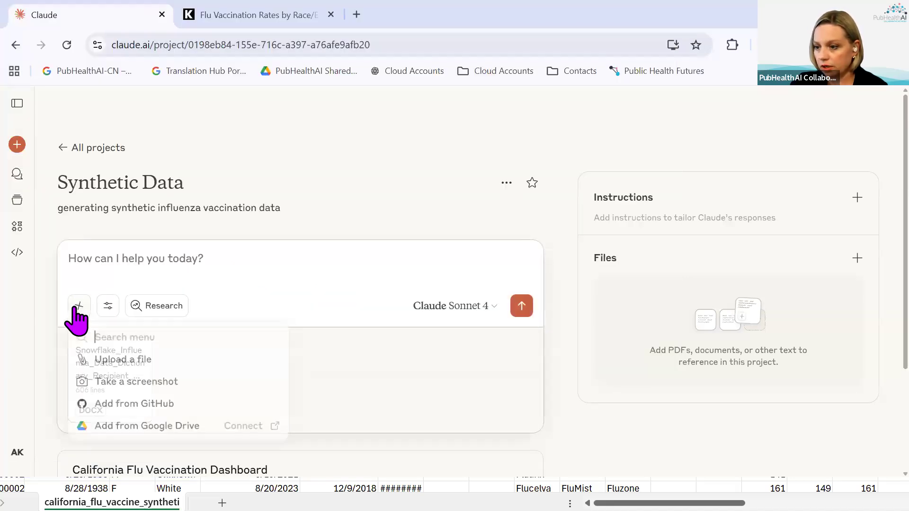
pyautogui.click(121, 362)
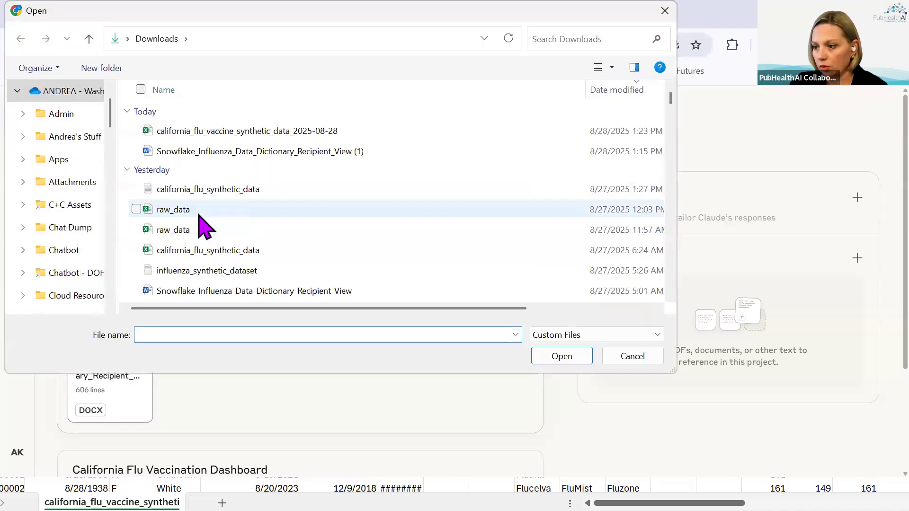
pyautogui.click(199, 213)
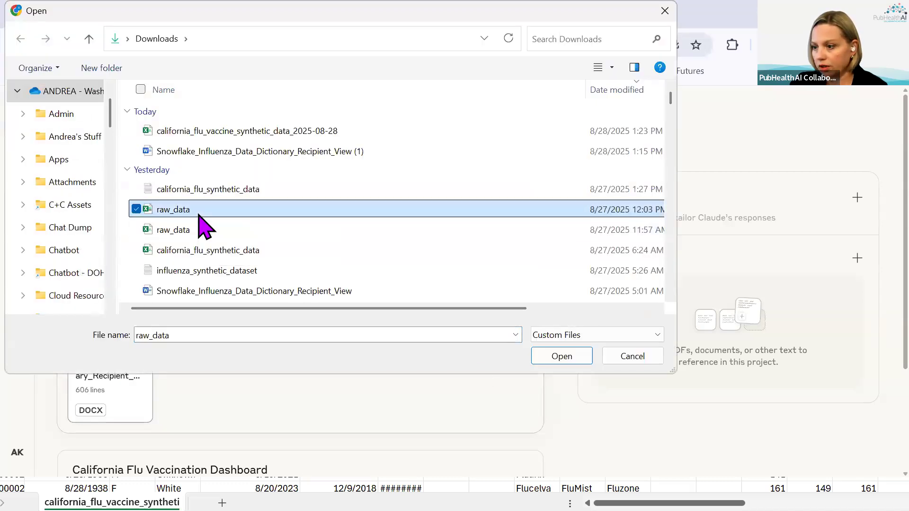
pyautogui.click(574, 361)
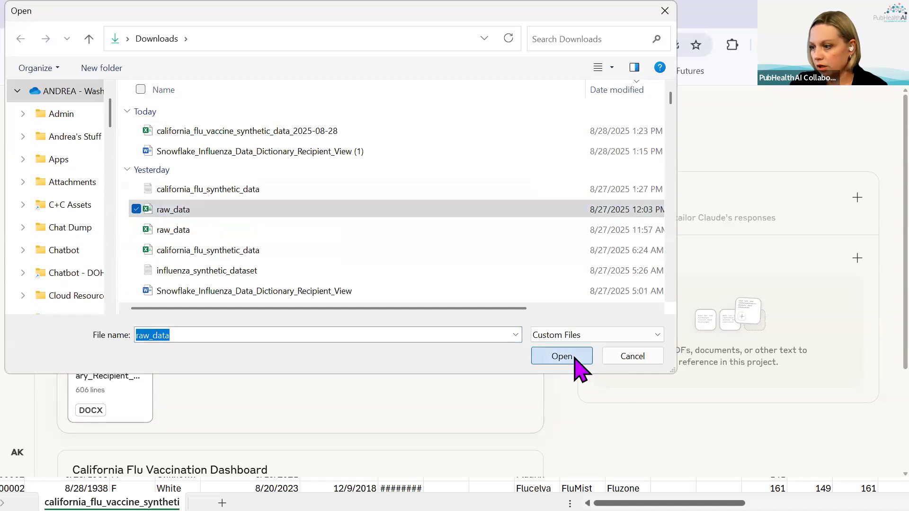
pyautogui.click(266, 15)
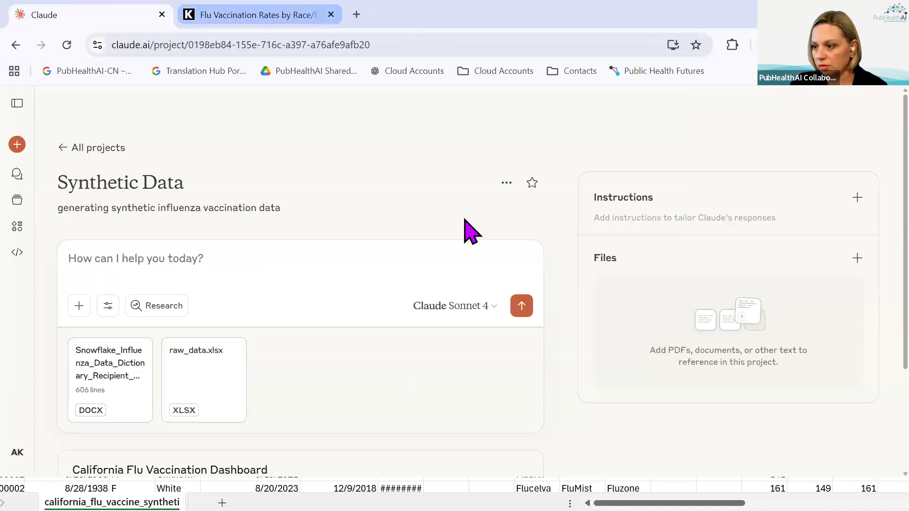
pyautogui.click(55, 15)
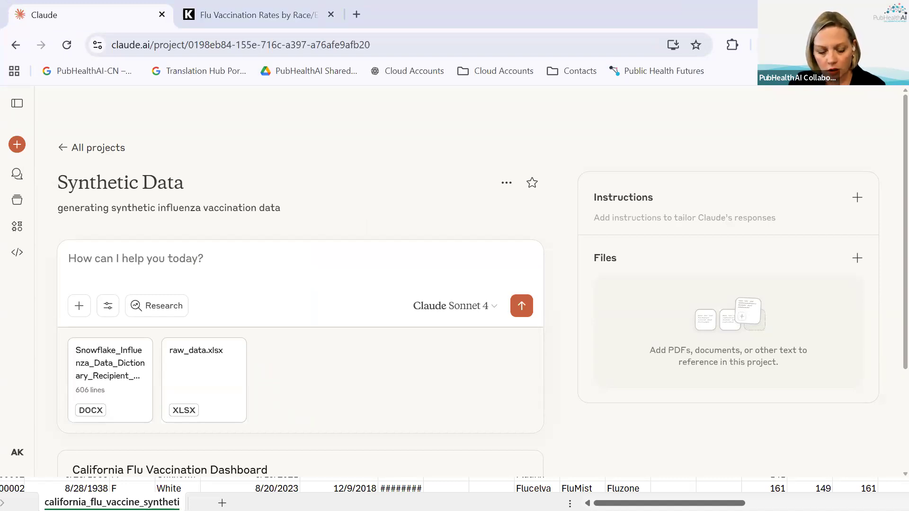
# - Write a prompt for a 100-record generator with "Generate New Dataset" and "Download CSV" buttons, a scrollable table and CA 2023-24 proportions from raw_data.csv
pyautogui.click(261, 264)
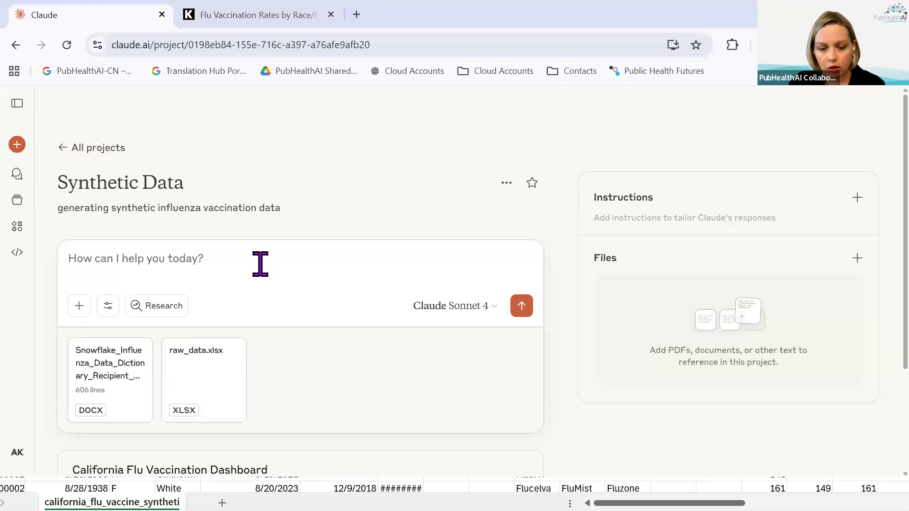
pyautogui.write('Create an interactive synthetic data  generator that produces 100  realistic synthetic records. Include: 1. A "Generate New Dataset" button that creates fresh randomized data each time 2. A "Download CSV" button to export the current dataset 3. A scrollable table displaying all generated records 4. Make it statistically representative of the  proportions in the immunization data for CA 2023-24 using the attached raw_data.csv source.')
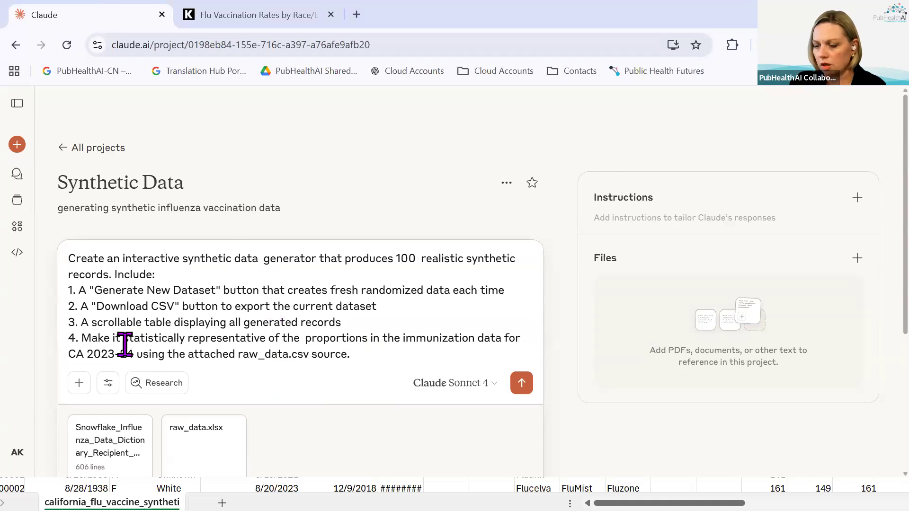
pyautogui.moveTo(81, 339); pyautogui.dragTo(352, 354)
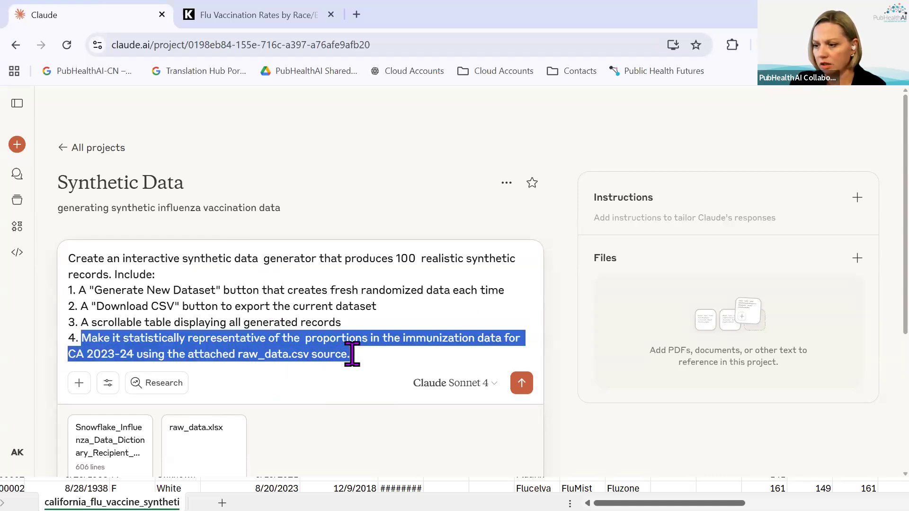
pyautogui.scroll(-1, 351, 354)
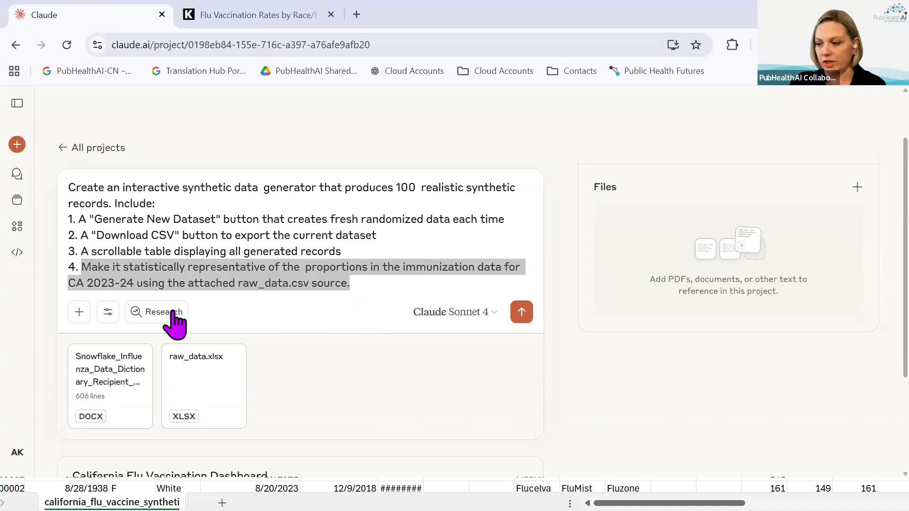
pyautogui.click(382, 293)
pyautogui.click(384, 285)
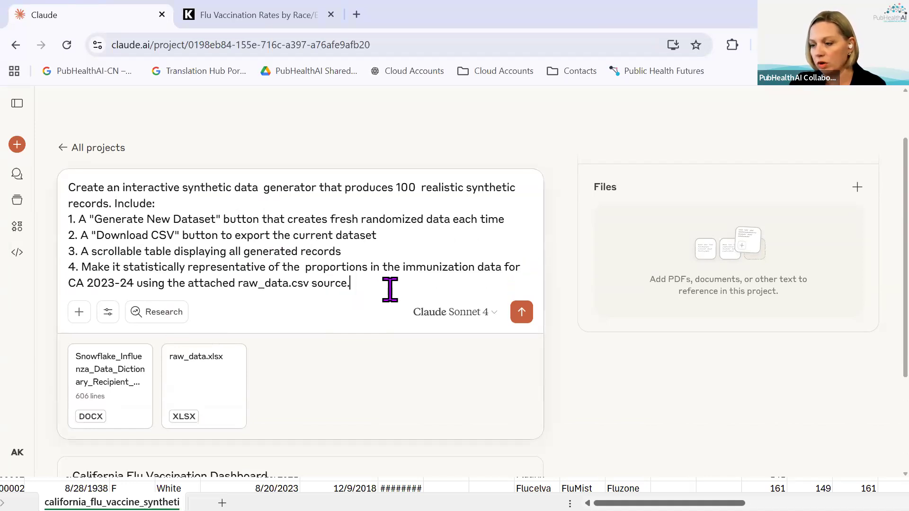
# - Add requirements for data dictionary format, an HTML artifact with embedded JavaScript and a clean, professional interface, and submit the prompt
pyautogui.press('Return')
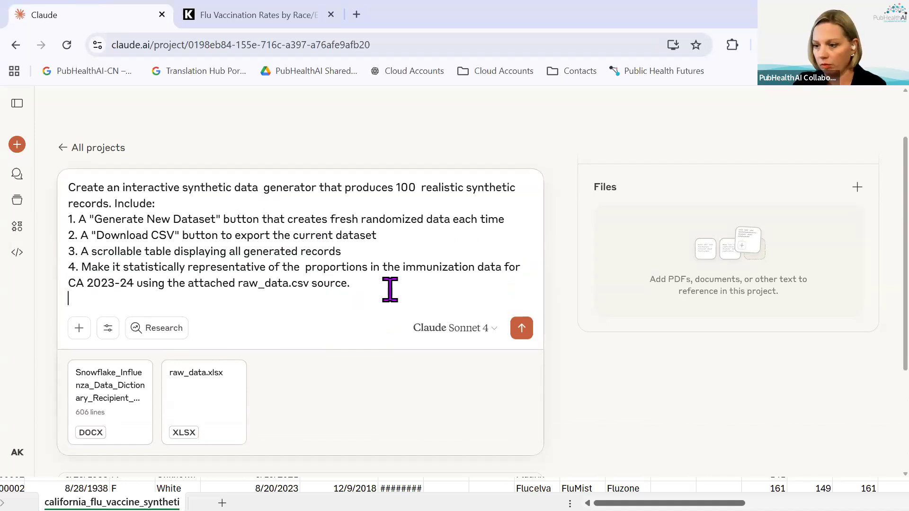
pyautogui.write("5. The data should be realistic and follow the uploaded data dictionary format. Make it an HTML artifact with embedded JavaScript so it's fully functional.")
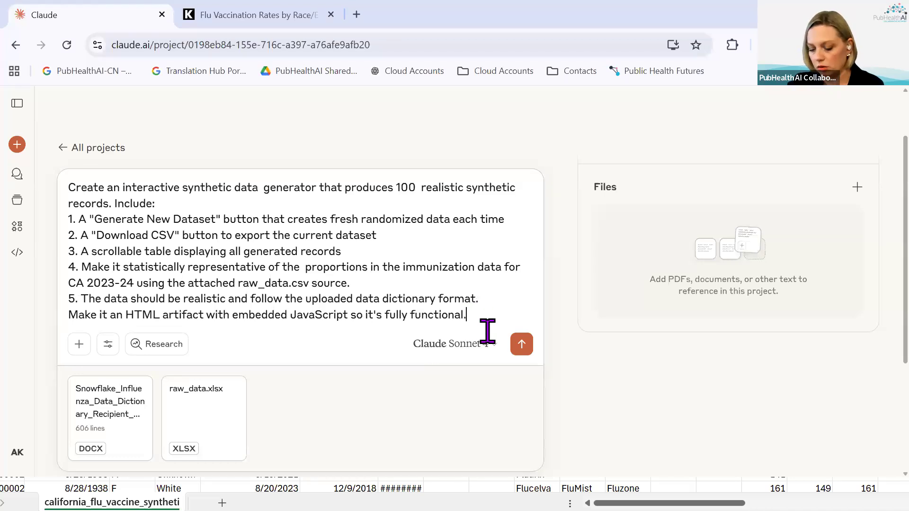
pyautogui.hotkey('shift', 'Return')
pyautogui.write('Design it with a clean, professional interface')
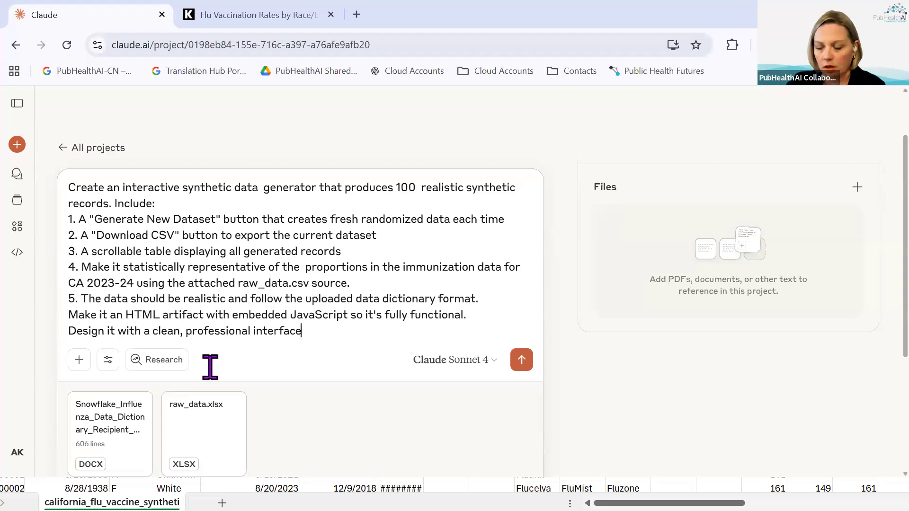
pyautogui.click(521, 363)
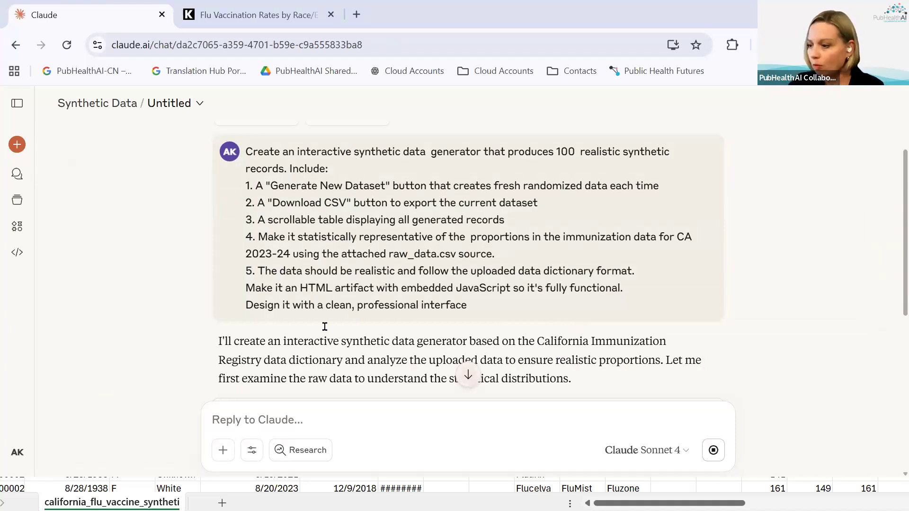
# - Follow Claude's response through its raw data analyses and the creation of the California flu vaccination generator artifact
pyautogui.scroll(-2, 592, 329)
pyautogui.scroll(-2, 592, 329)
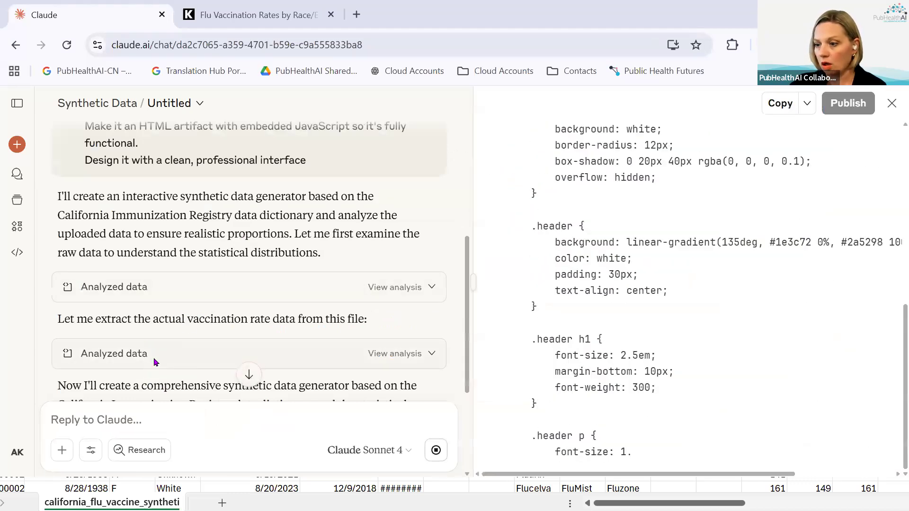
pyautogui.scroll(-5, 156, 350)
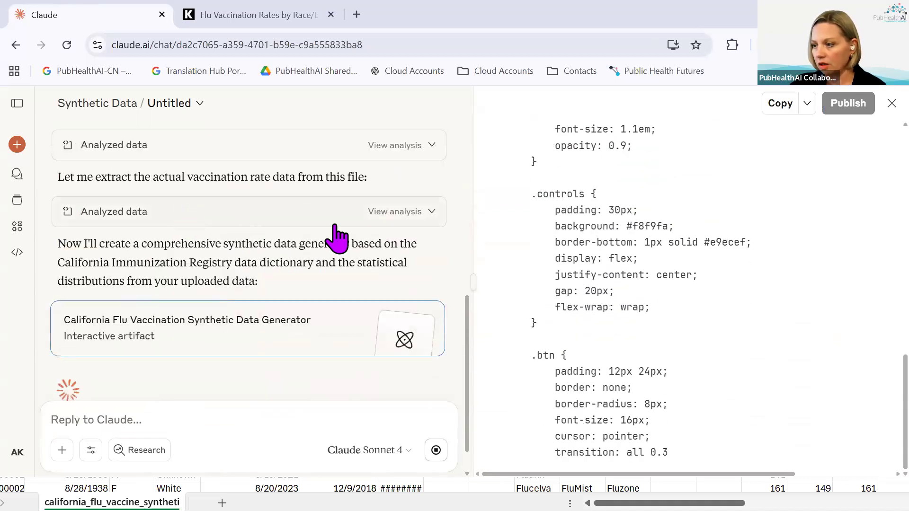
pyautogui.scroll(3, 334, 225)
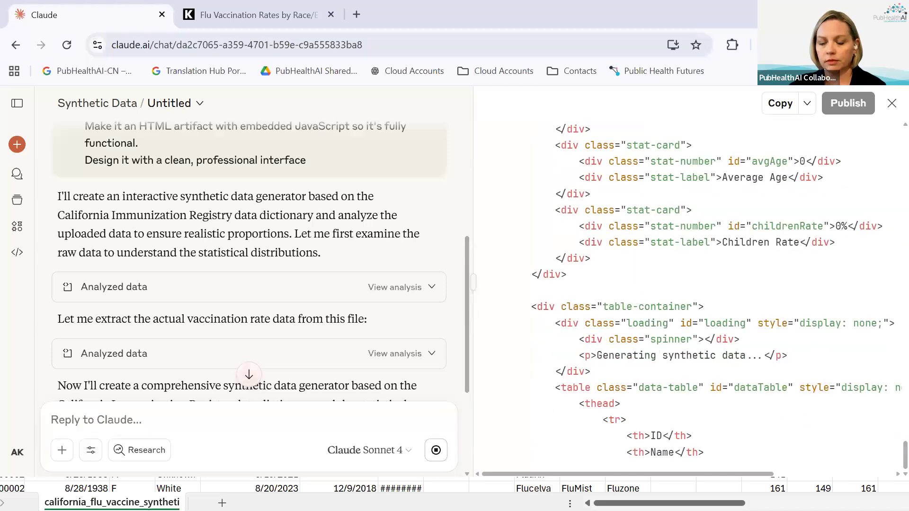
pyautogui.scroll(-4, 384, 344)
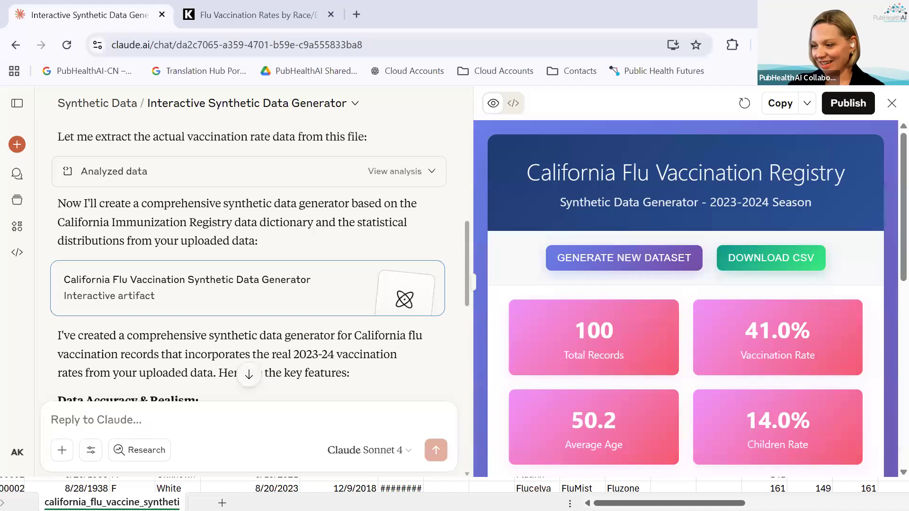
# - Look over the California Flu Vaccination Registry artifact's summary statistics cards and the start of its data table
pyautogui.scroll(-2, 754, 349)
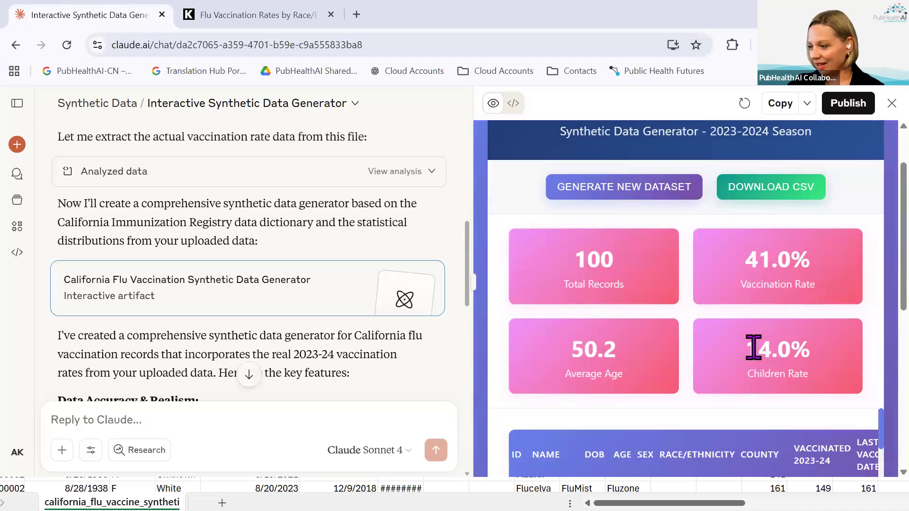
pyautogui.scroll(-1, 754, 349)
pyautogui.scroll(1, 754, 349)
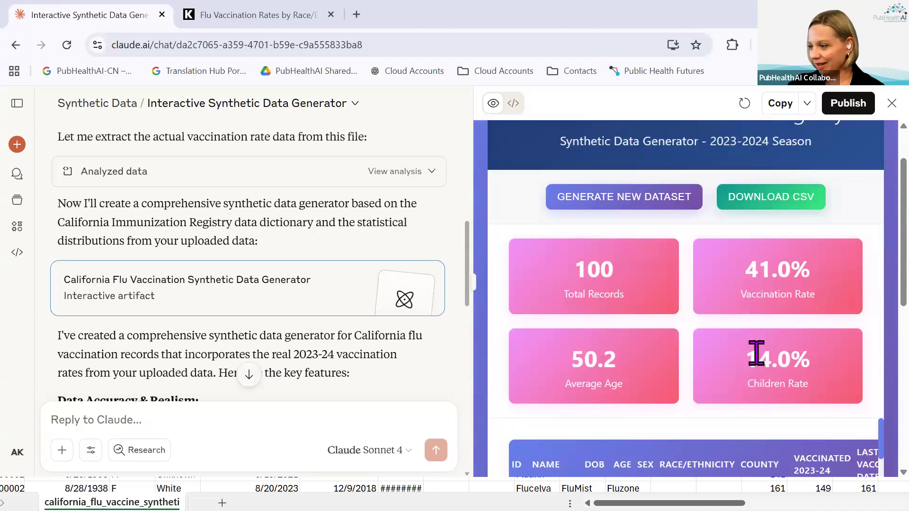
pyautogui.scroll(2, 756, 352)
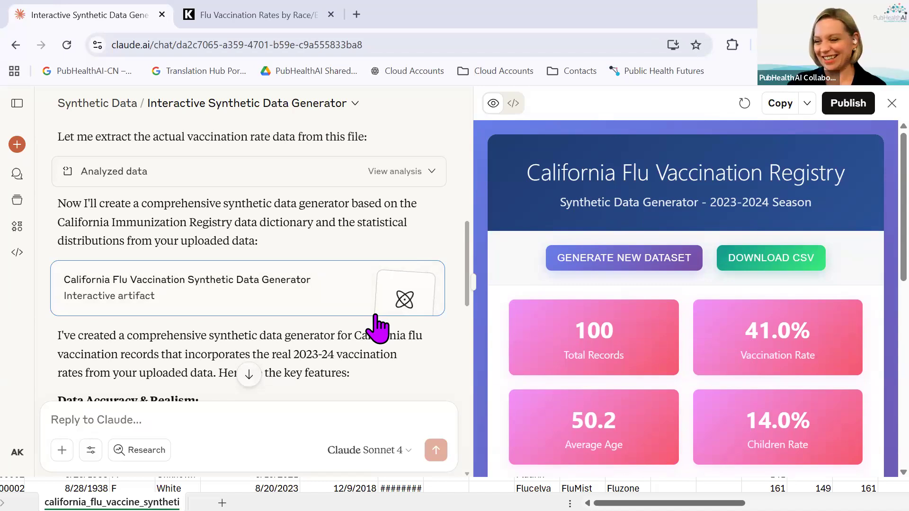
# - Review Claude's description of the generator, highlighting the race/ethnicity vaccination rates bullet under Data Accuracy & Realism
pyautogui.scroll(-5, 379, 325)
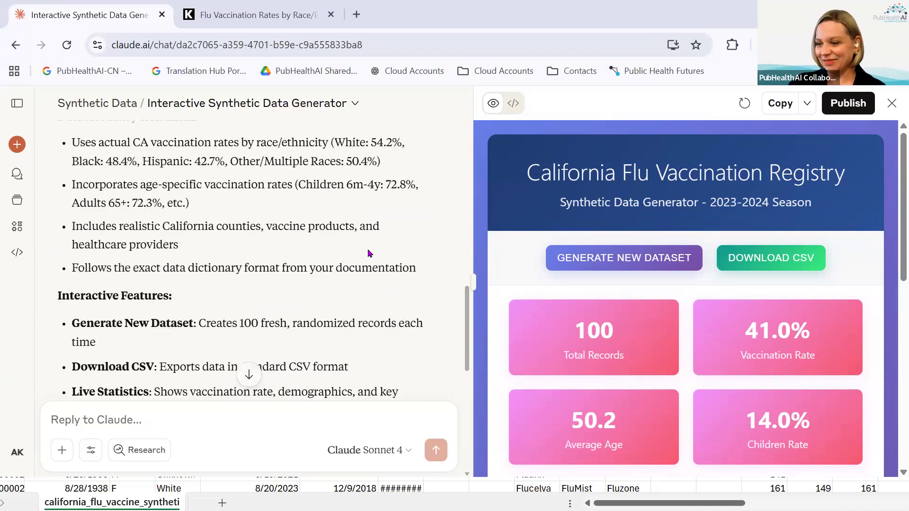
pyautogui.scroll(3, 331, 265)
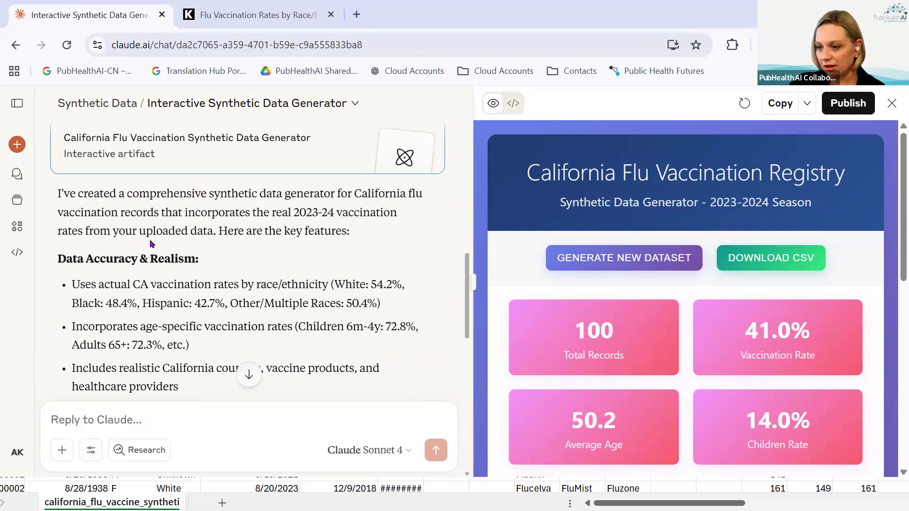
pyautogui.scroll(8, 331, 242)
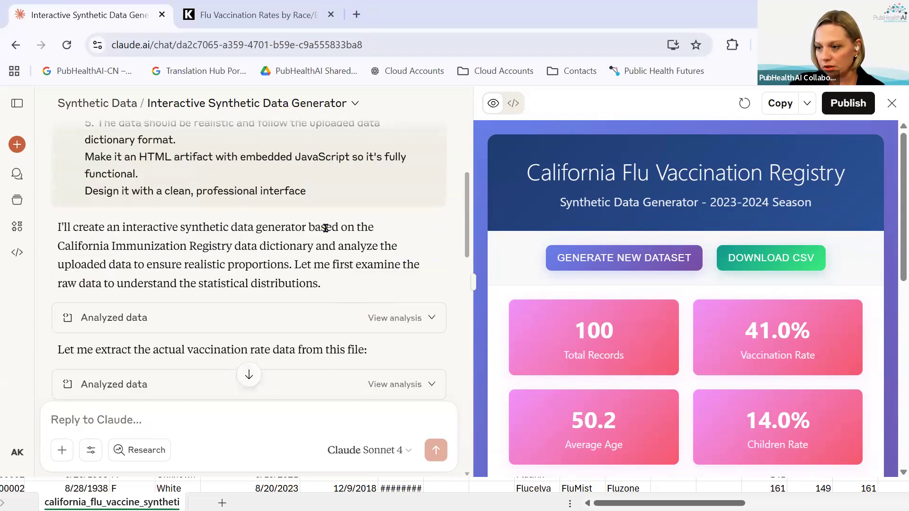
pyautogui.scroll(-3, 324, 259)
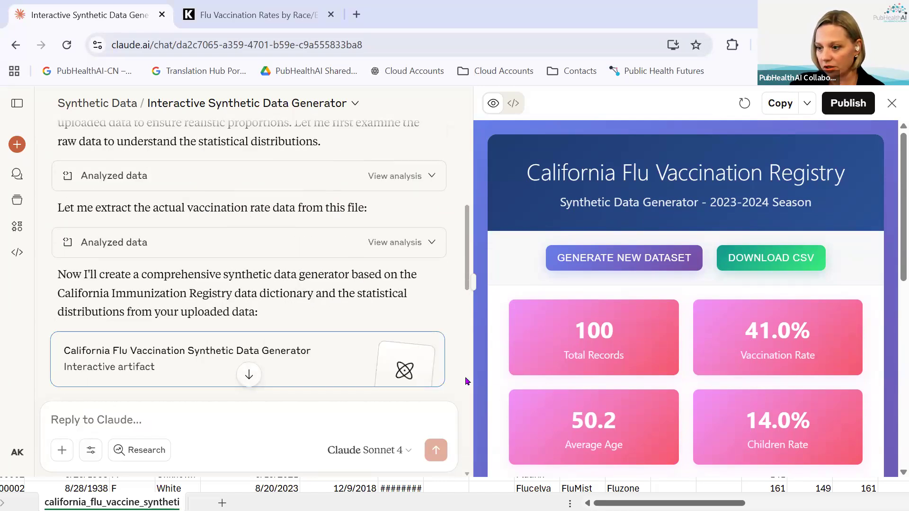
pyautogui.scroll(-3, 366, 233)
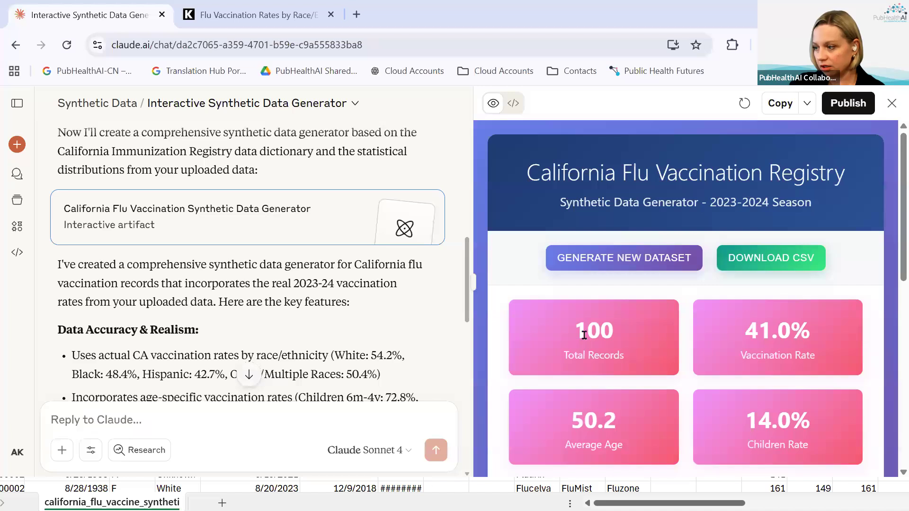
pyautogui.scroll(-2, 178, 299)
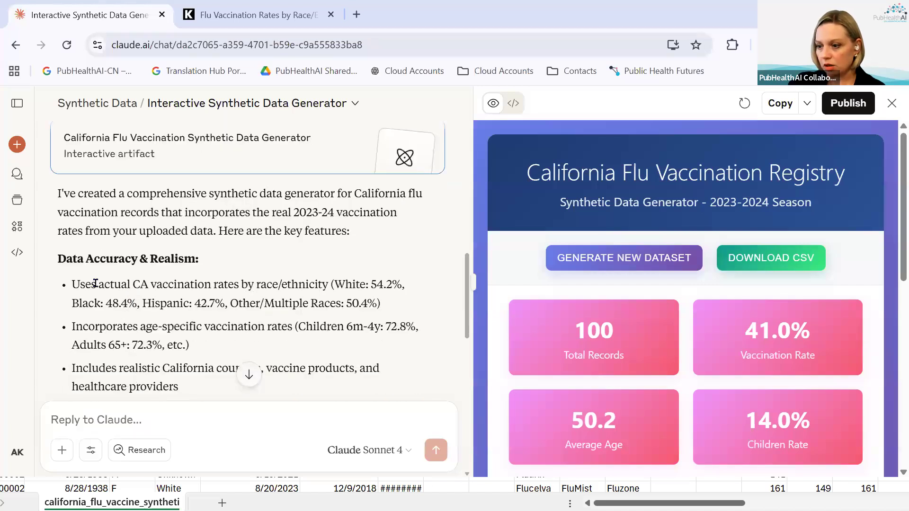
pyautogui.moveTo(79, 284); pyautogui.dragTo(397, 310)
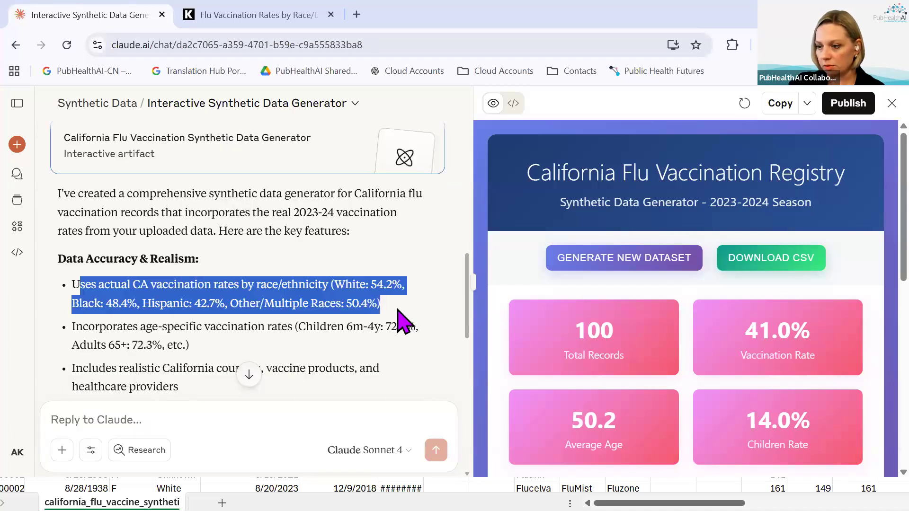
pyautogui.scroll(-1, 405, 319)
pyautogui.scroll(-1, 416, 243)
pyautogui.click(383, 233)
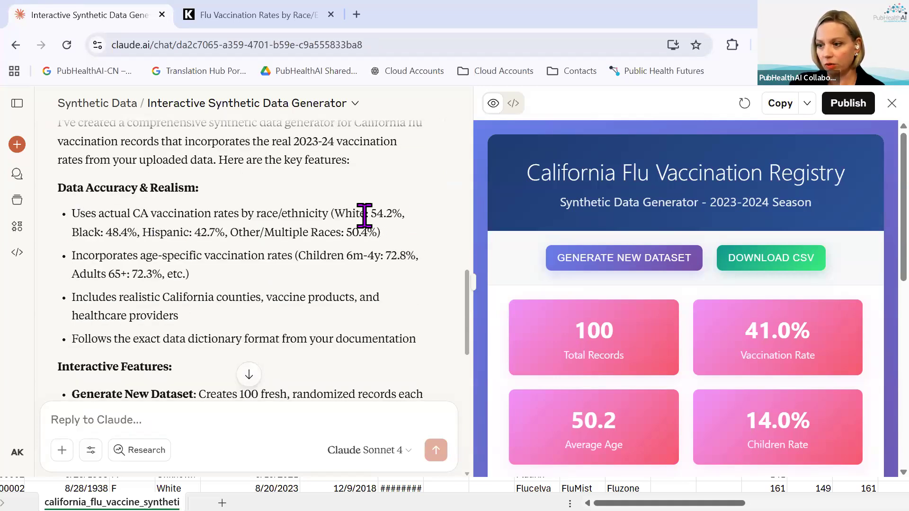
# - Read the Interactive Features, Technical Implementation and closing paragraph of the response, highlighting the Technical Implementation bullets
pyautogui.scroll(-3, 349, 308)
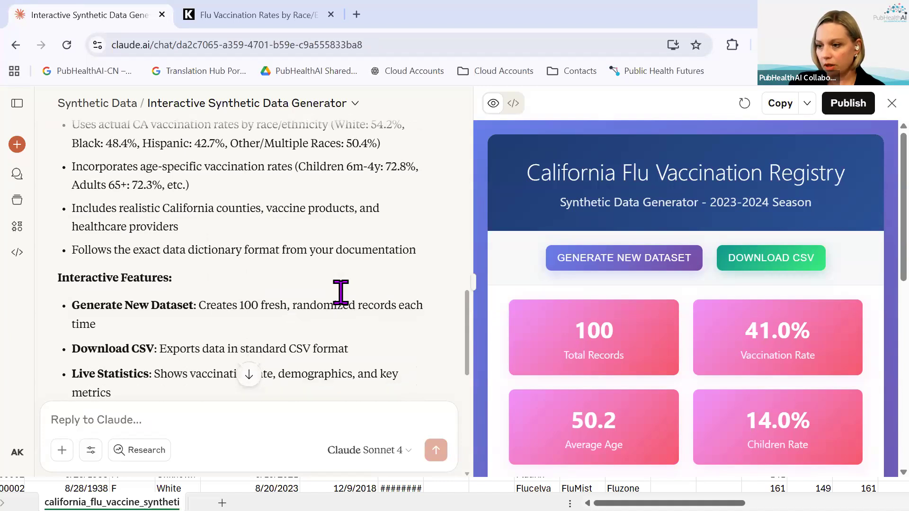
pyautogui.scroll(2, 232, 169)
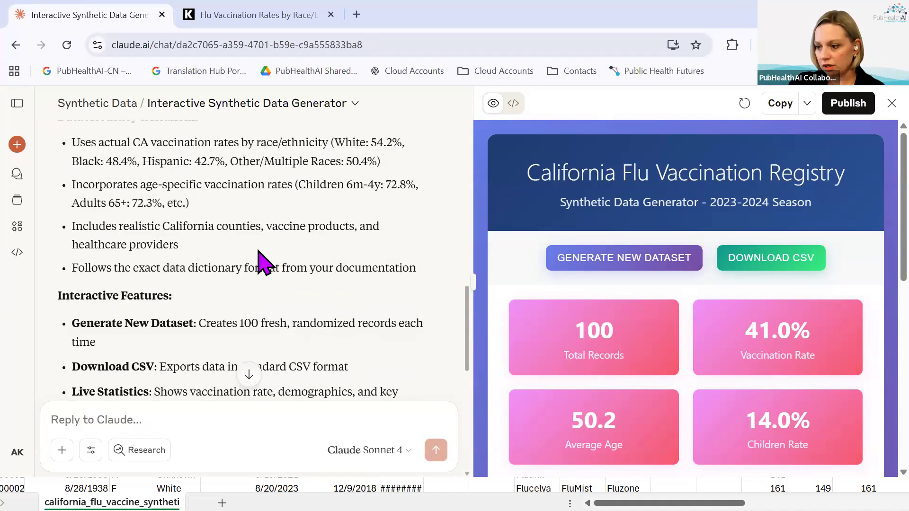
pyautogui.scroll(-3, 362, 272)
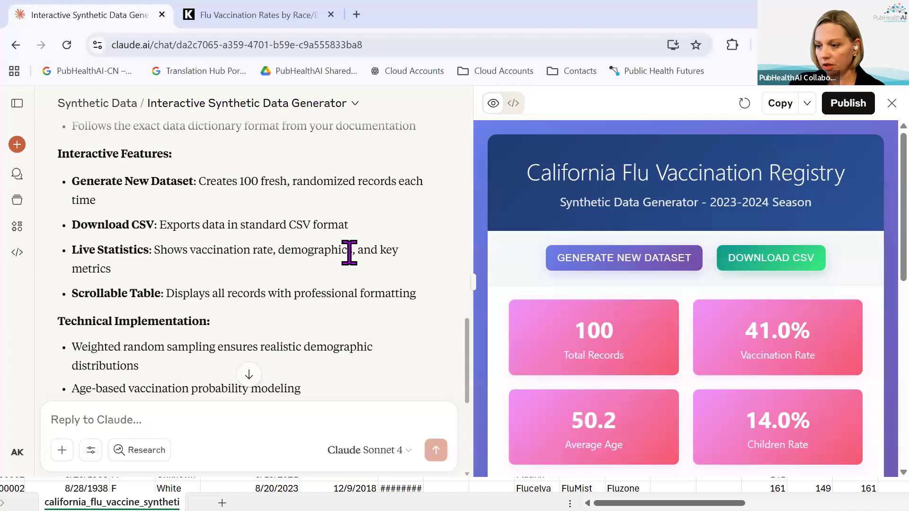
pyautogui.scroll(-3, 349, 253)
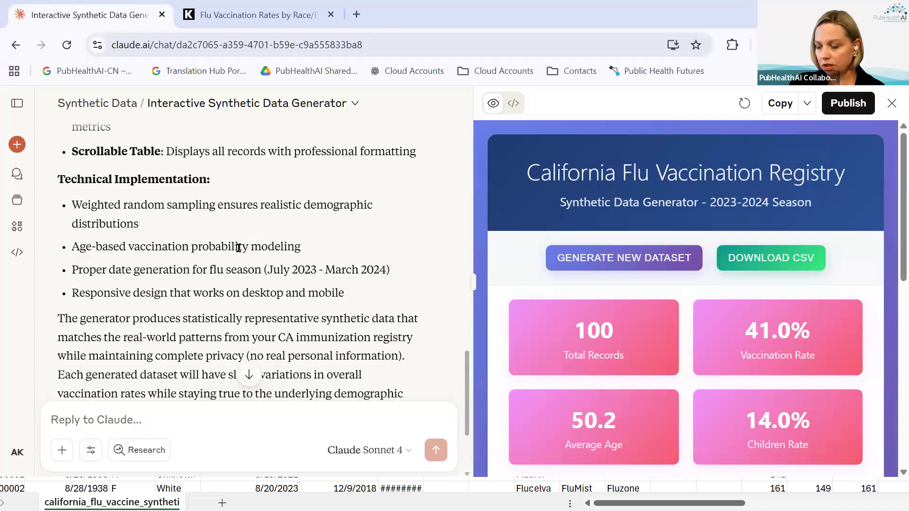
pyautogui.moveTo(75, 202); pyautogui.dragTo(360, 303)
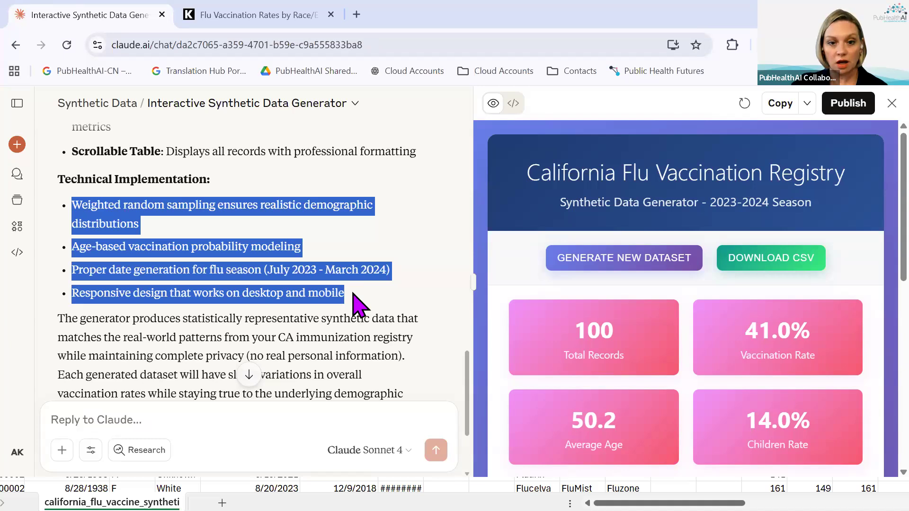
pyautogui.scroll(-2, 359, 305)
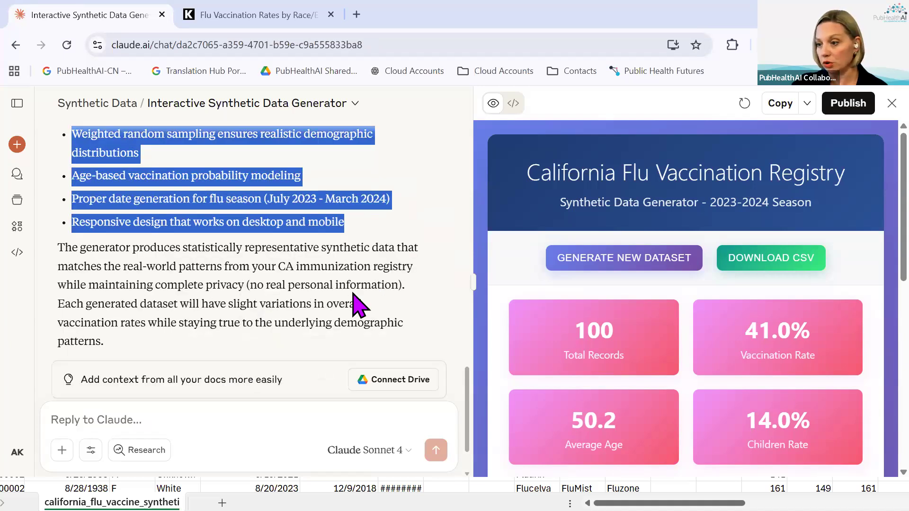
pyautogui.click(358, 305)
pyautogui.scroll(-2, 191, 202)
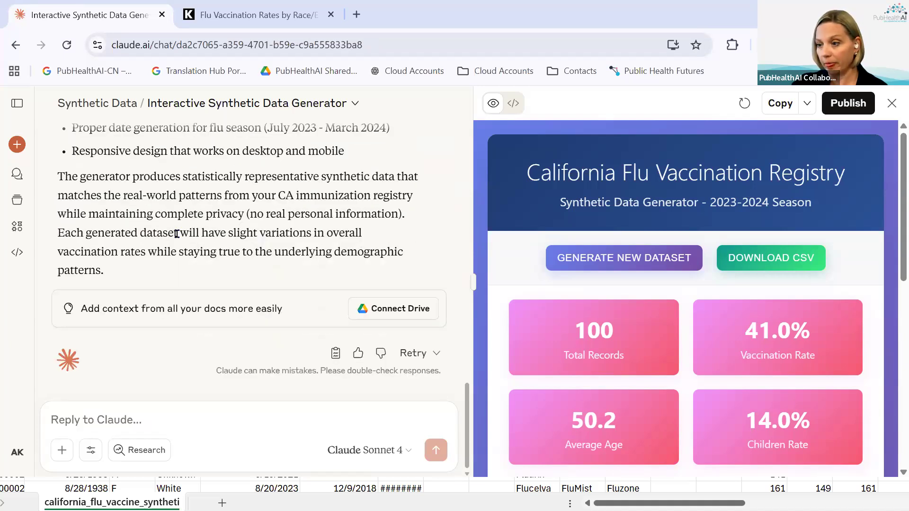
pyautogui.scroll(-1, 280, 209)
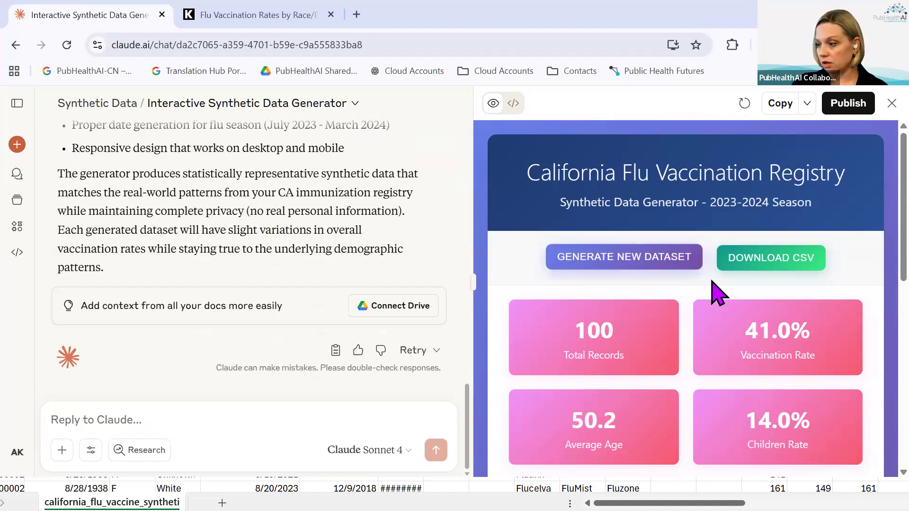
# - Inspect the first records in the artifact's table, highlight the first row, and briefly check the earlier synthetic dataset in Excel
pyautogui.scroll(-8, 761, 335)
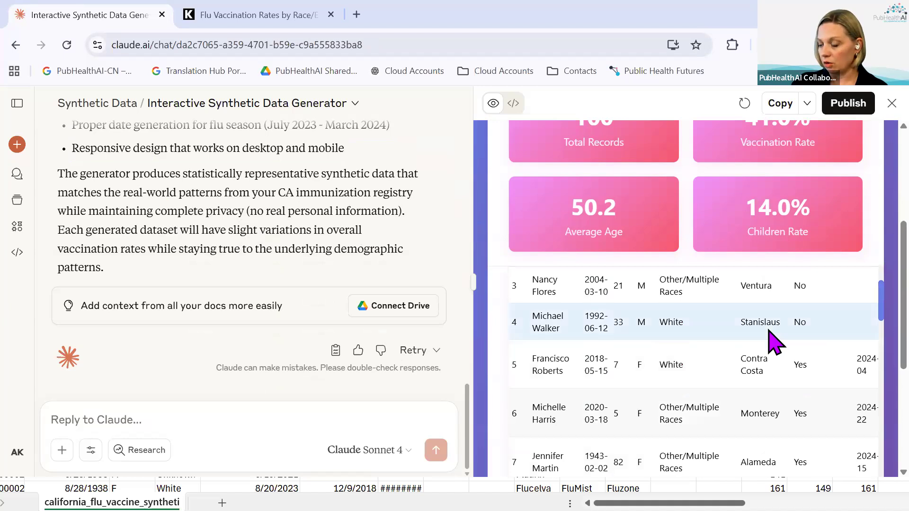
pyautogui.scroll(3, 768, 331)
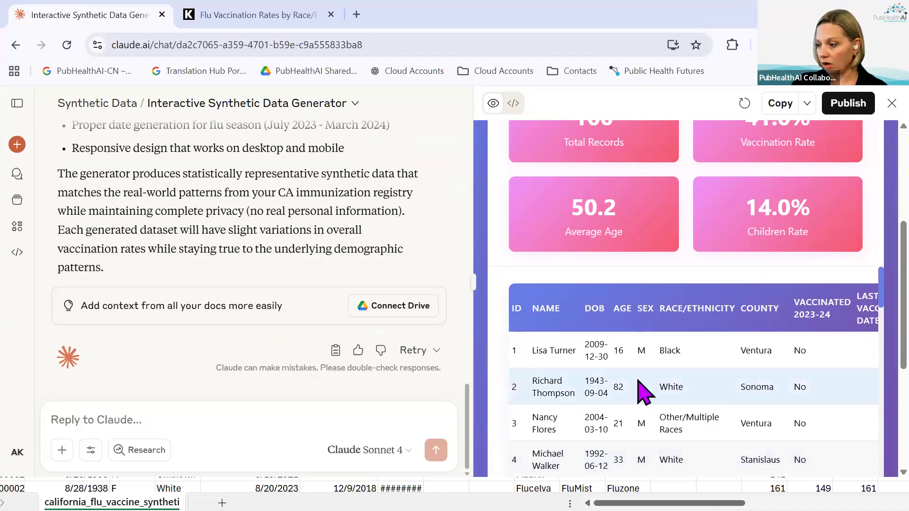
pyautogui.scroll(-2, 645, 395)
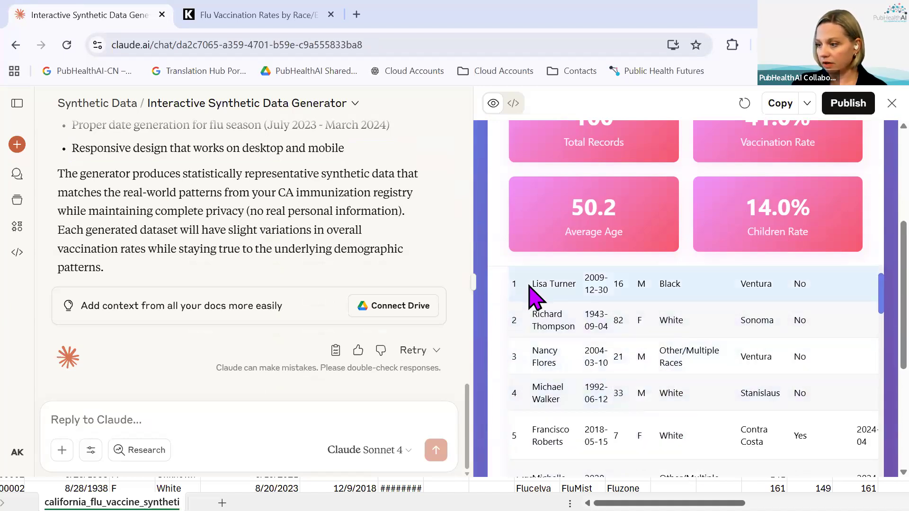
pyautogui.scroll(2, 532, 289)
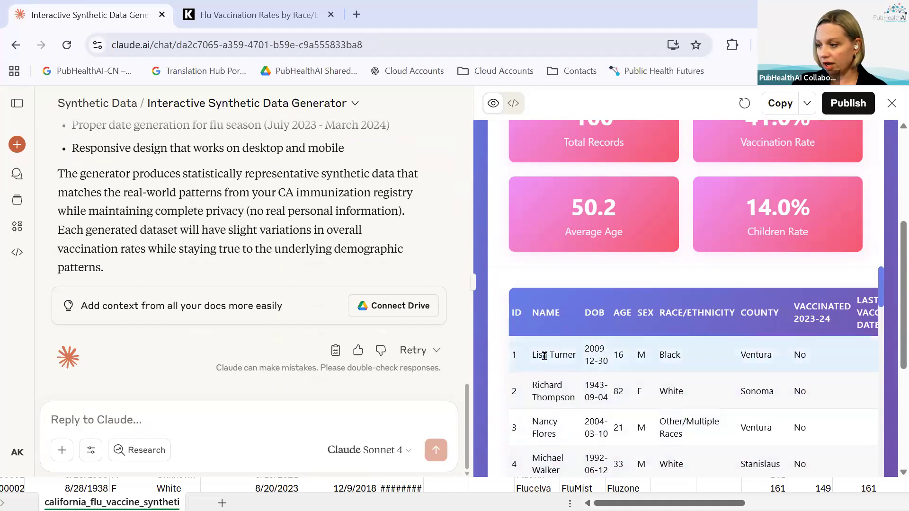
pyautogui.moveTo(562, 354); pyautogui.dragTo(857, 371)
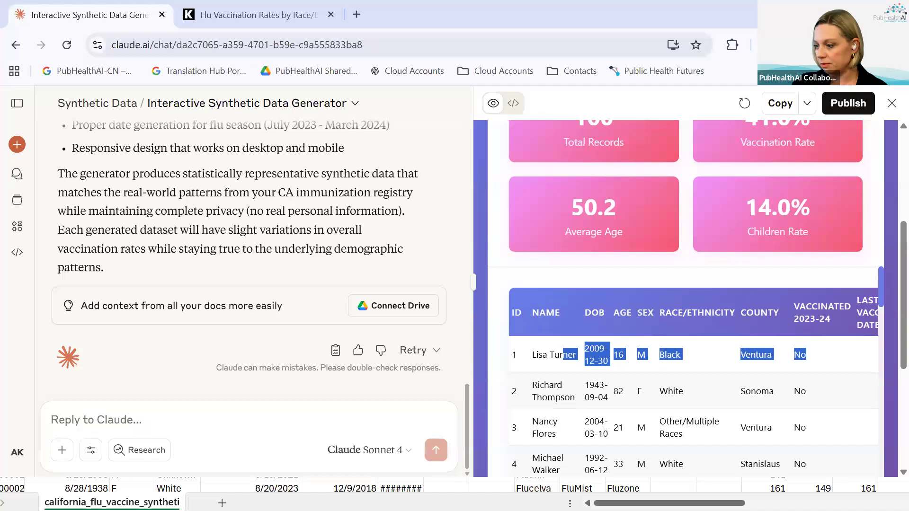
pyautogui.hotkey('alt', 'Tab')
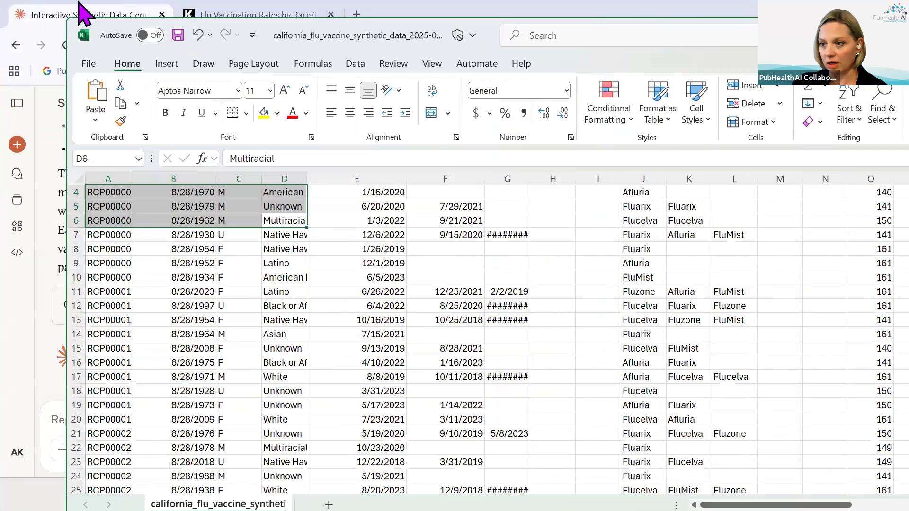
pyautogui.click(76, 10)
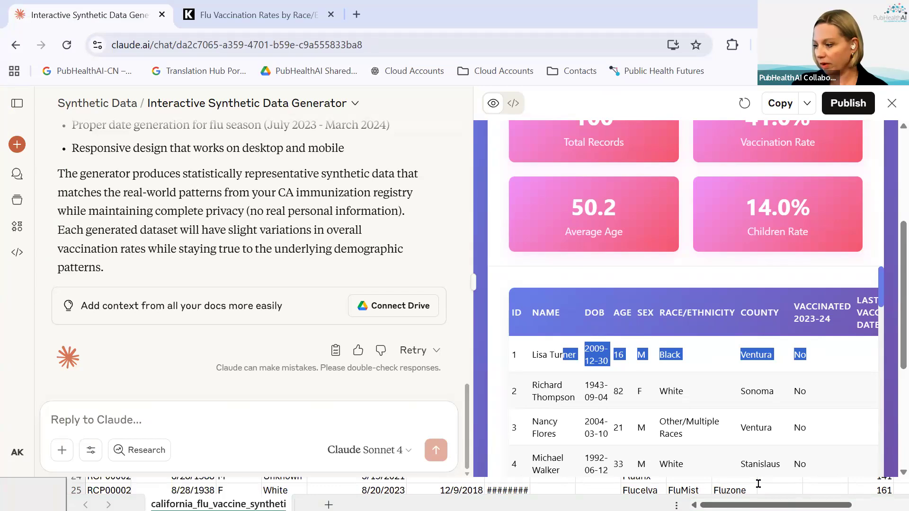
# - Examine the table's remaining columns for last vaccine date, vaccine product and provider, and return to the ID and name columns
pyautogui.moveTo(763, 389); pyautogui.dragTo(608, 381)
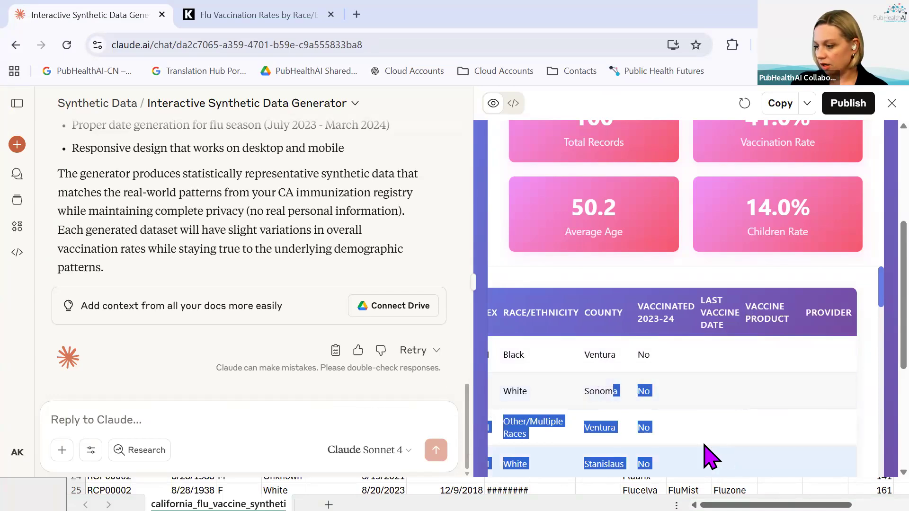
pyautogui.scroll(-3, 710, 421)
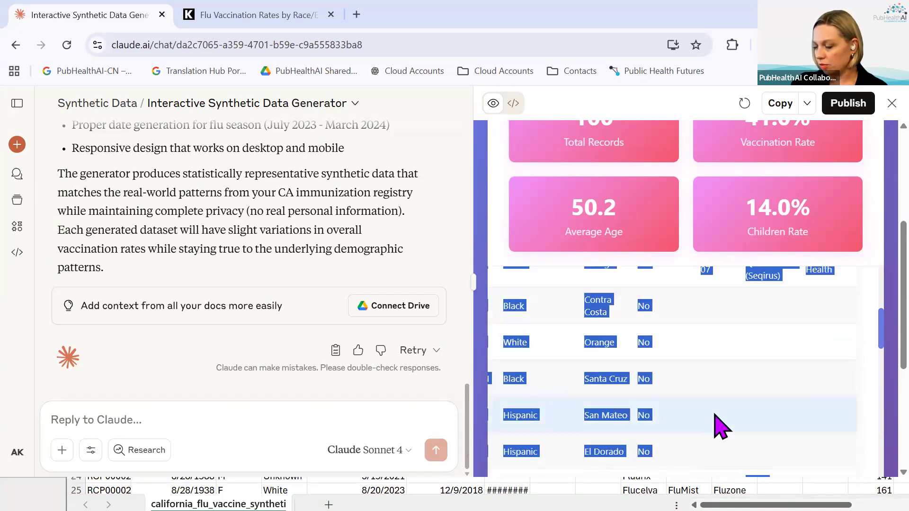
pyautogui.scroll(3, 718, 425)
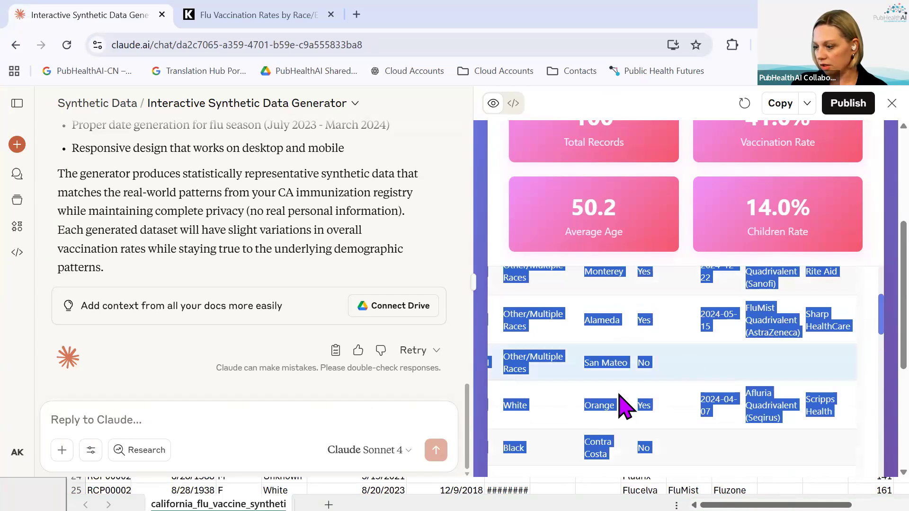
pyautogui.click(624, 406)
pyautogui.moveTo(526, 369); pyautogui.dragTo(469, 367)
pyautogui.click(618, 394)
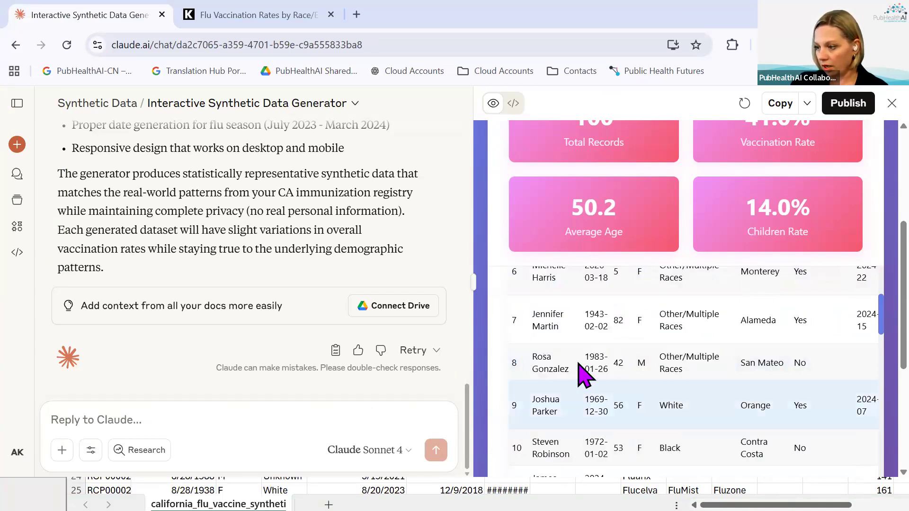
# - Browse the generated records further down the table, checking age, race/ethnicity, county and 2023-24 vaccination status
pyautogui.scroll(4, 587, 372)
pyautogui.scroll(2, 583, 370)
pyautogui.scroll(-3, 587, 322)
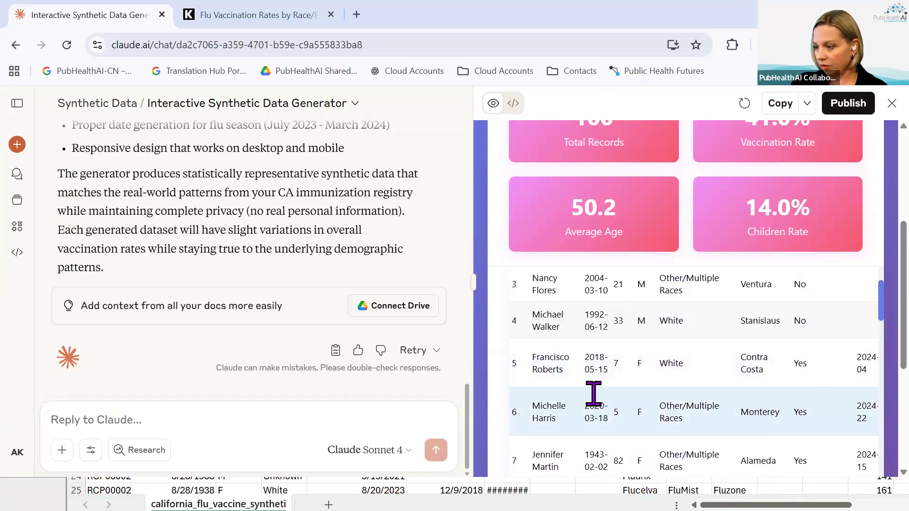
pyautogui.scroll(-3, 595, 395)
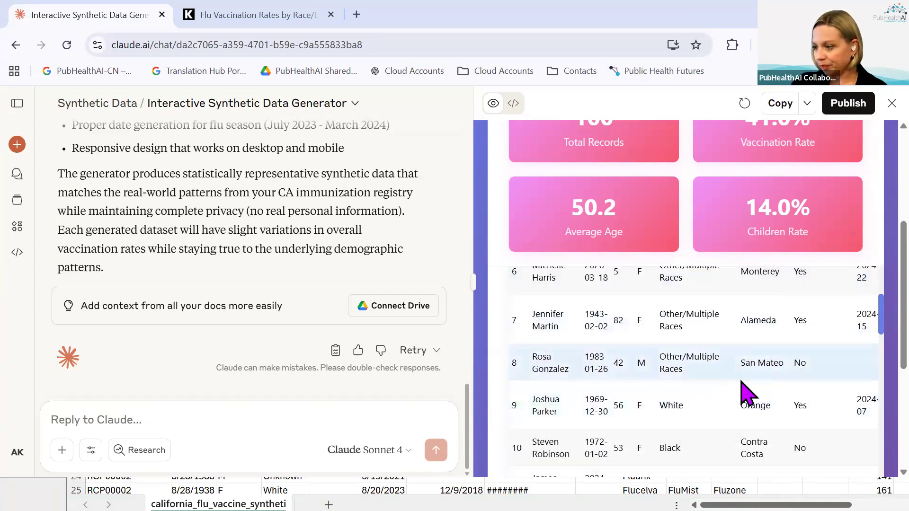
pyautogui.scroll(1, 619, 389)
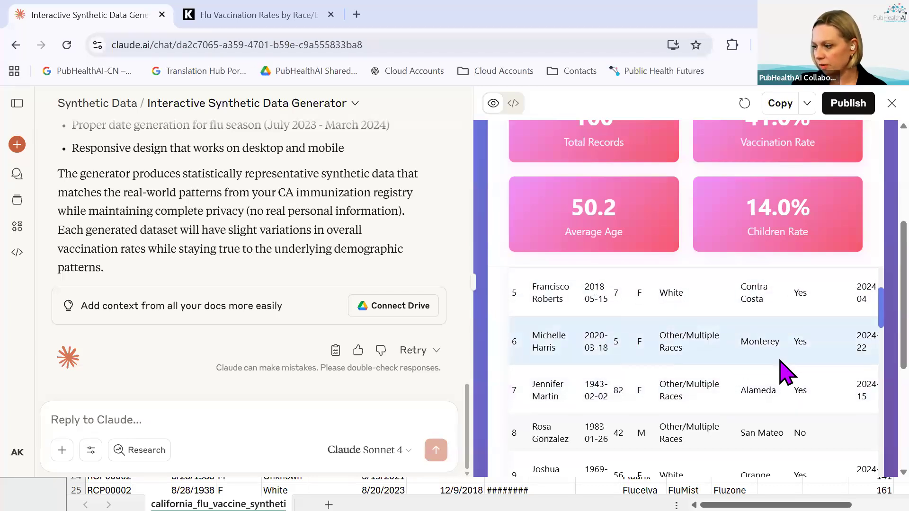
pyautogui.scroll(-10, 781, 371)
pyautogui.scroll(-20, 778, 365)
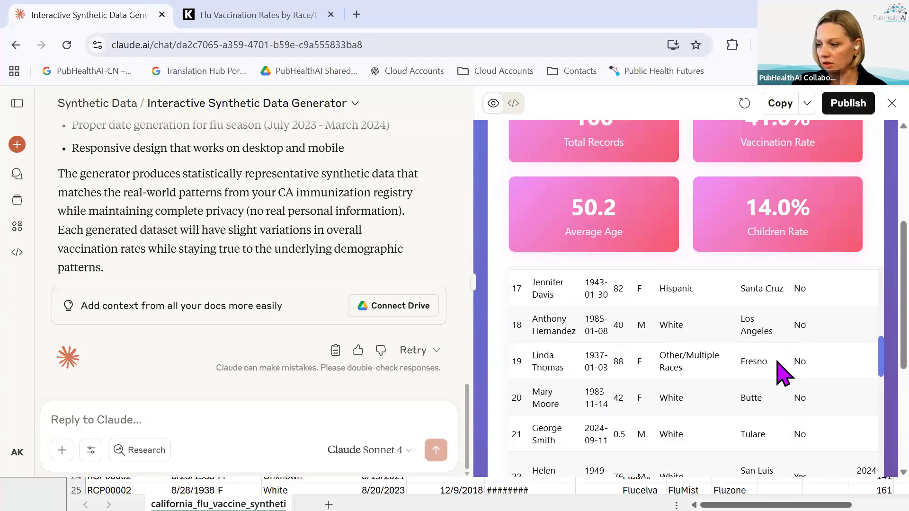
pyautogui.scroll(4, 775, 374)
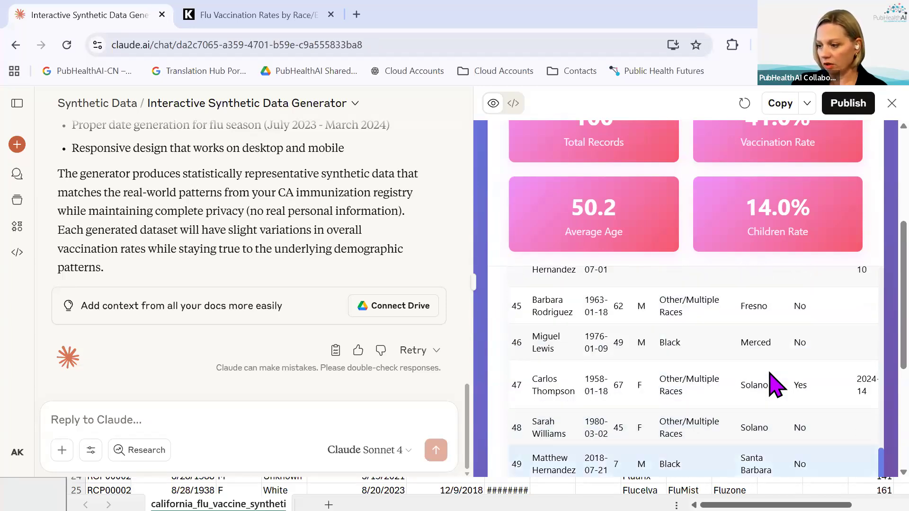
# - Return to the start of the California Flu Vaccination Registry artifact and generate a new 100-record dataset four times
pyautogui.scroll(-8, 776, 384)
pyautogui.scroll(7, 805, 408)
pyautogui.scroll(20, 789, 359)
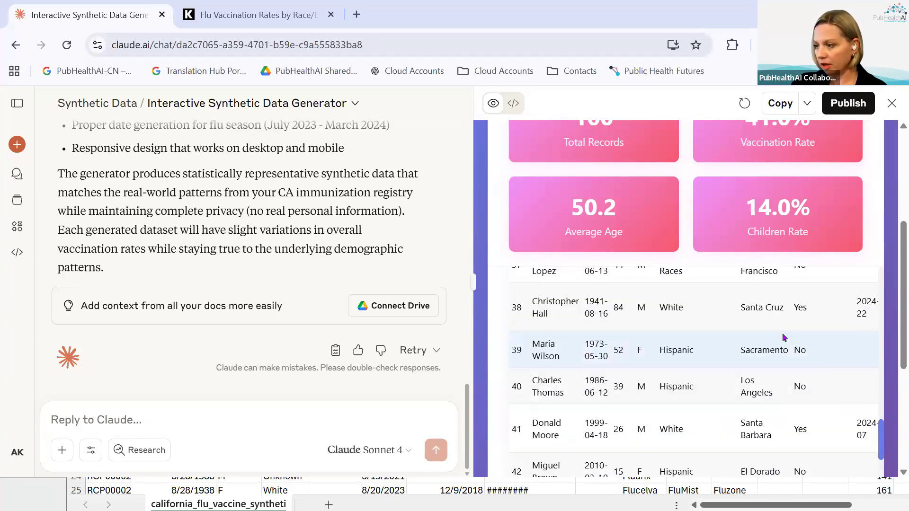
pyautogui.scroll(6, 871, 294)
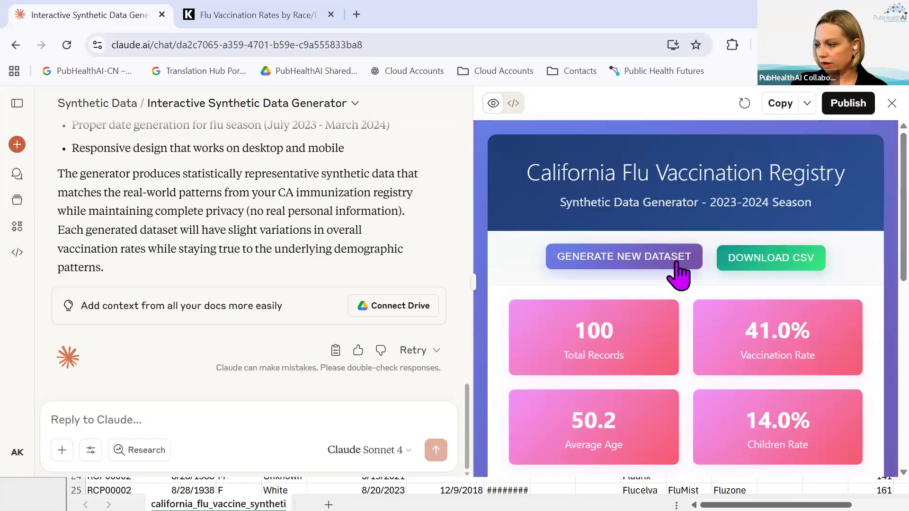
pyautogui.click(678, 272)
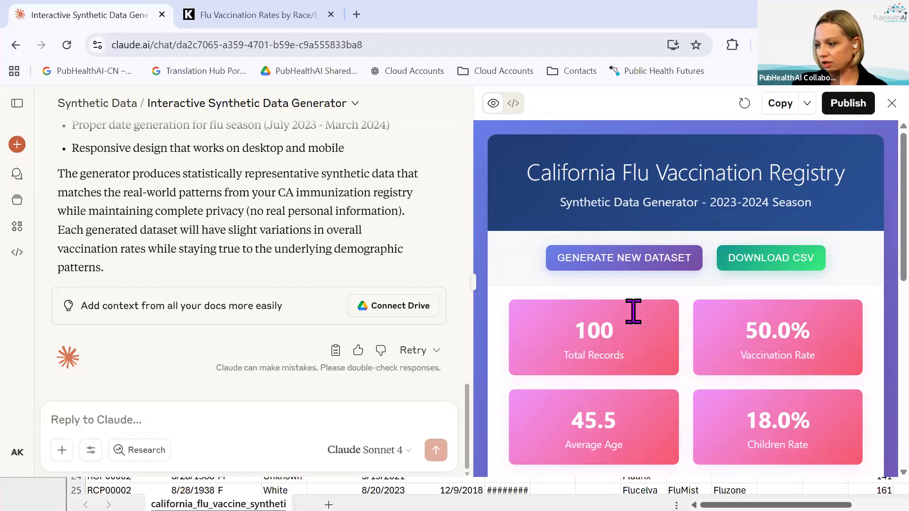
pyautogui.click(645, 259)
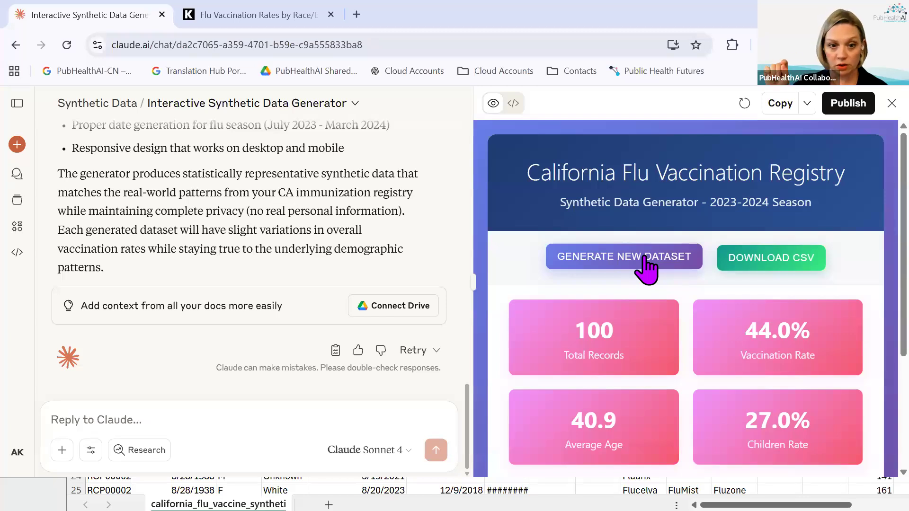
pyautogui.click(645, 259)
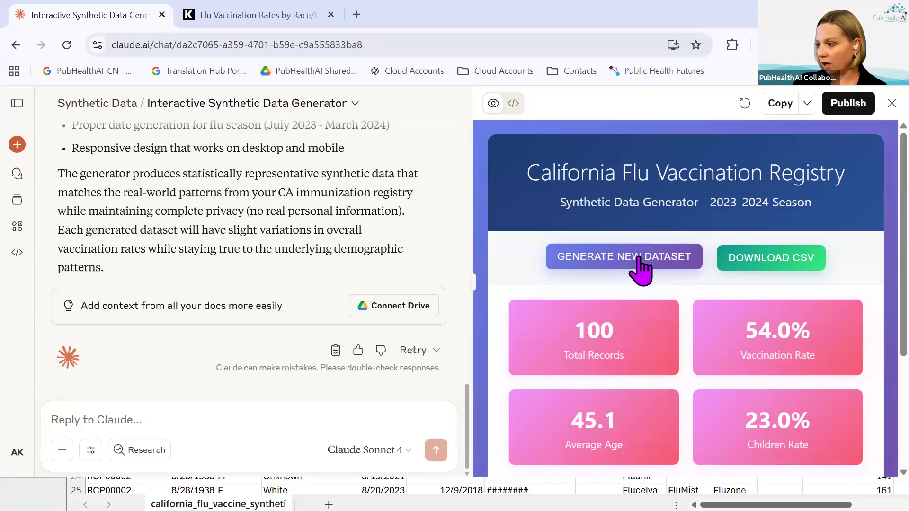
pyautogui.click(640, 269)
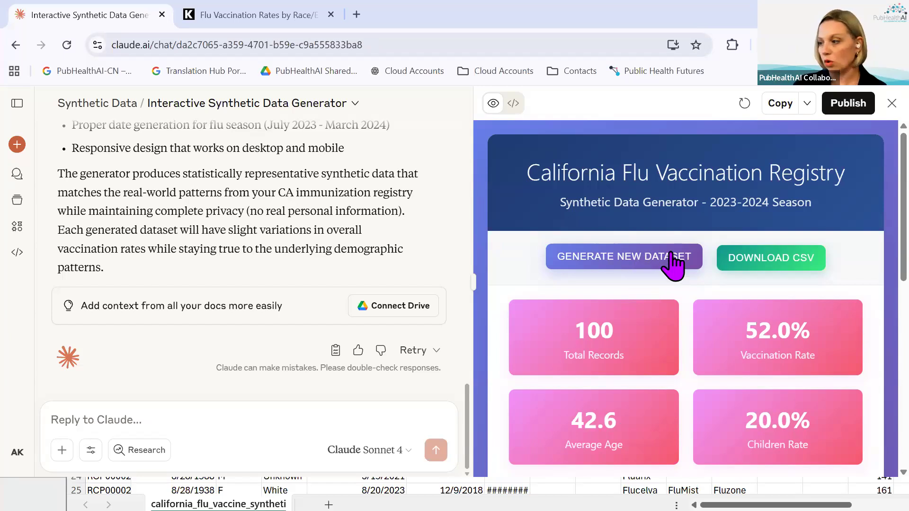
# - Download the current dataset as ca_flu_vaccination_synthetic_data.csv and look over its records in Excel
pyautogui.click(798, 266)
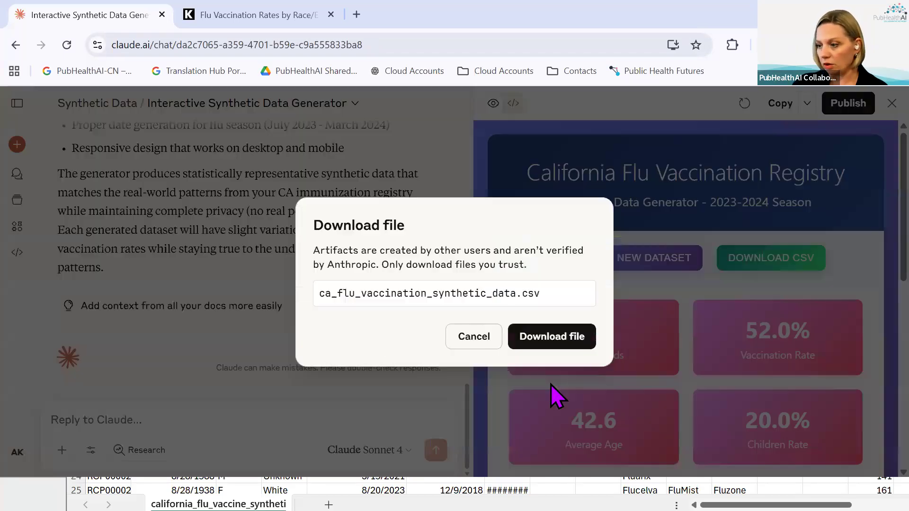
pyautogui.click(552, 340)
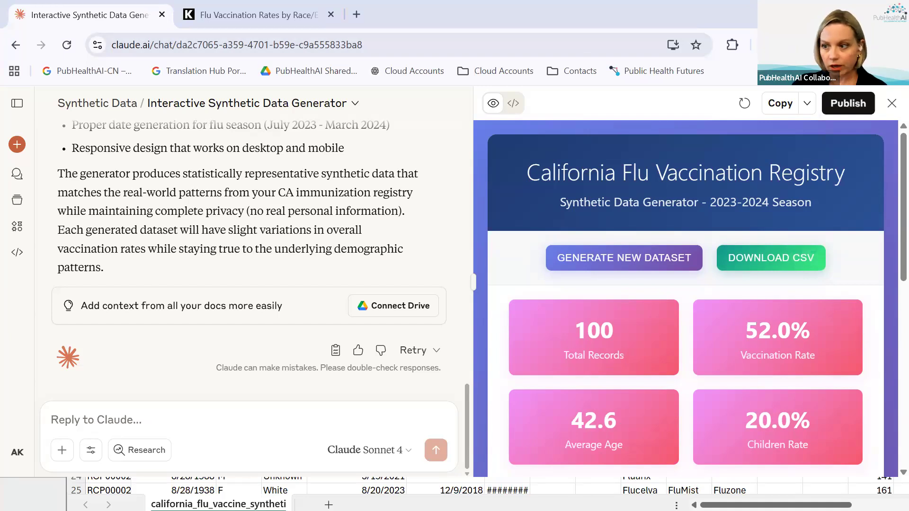
pyautogui.hotkey('alt', 'Tab')
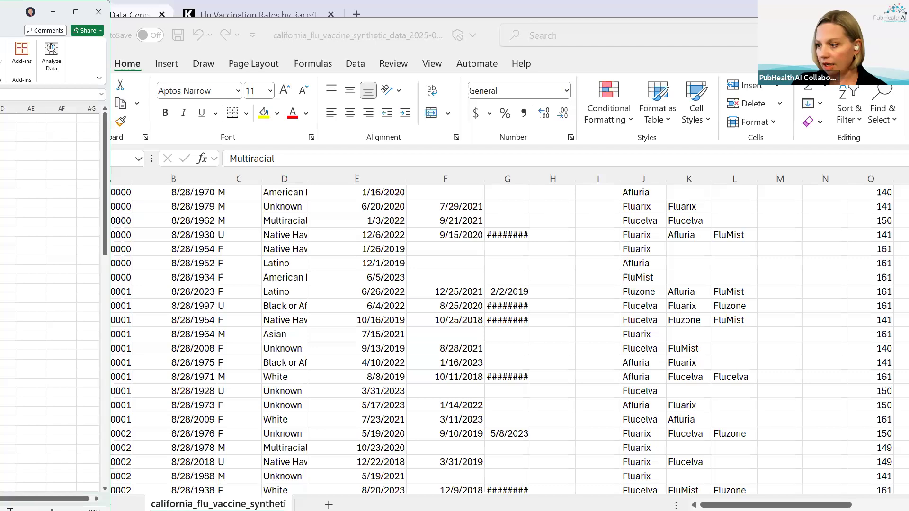
pyautogui.press('super+shift+Right')
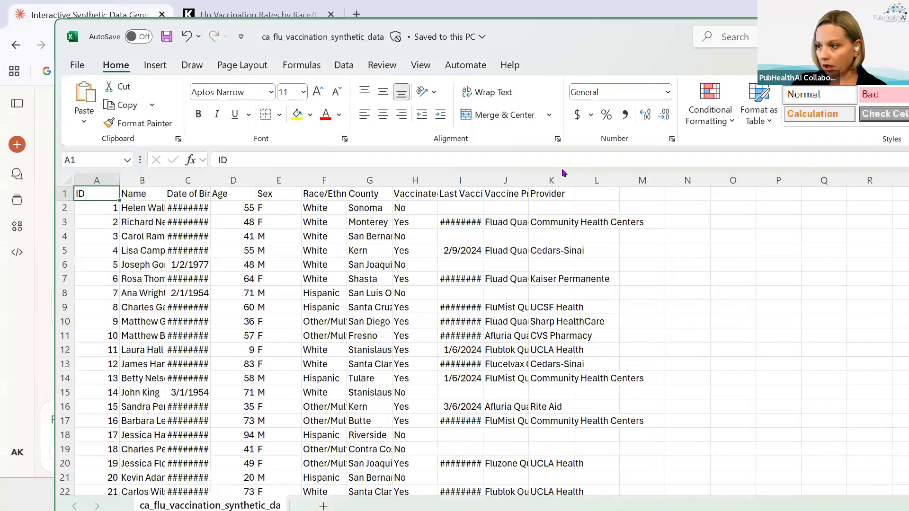
pyautogui.scroll(-2, 563, 173)
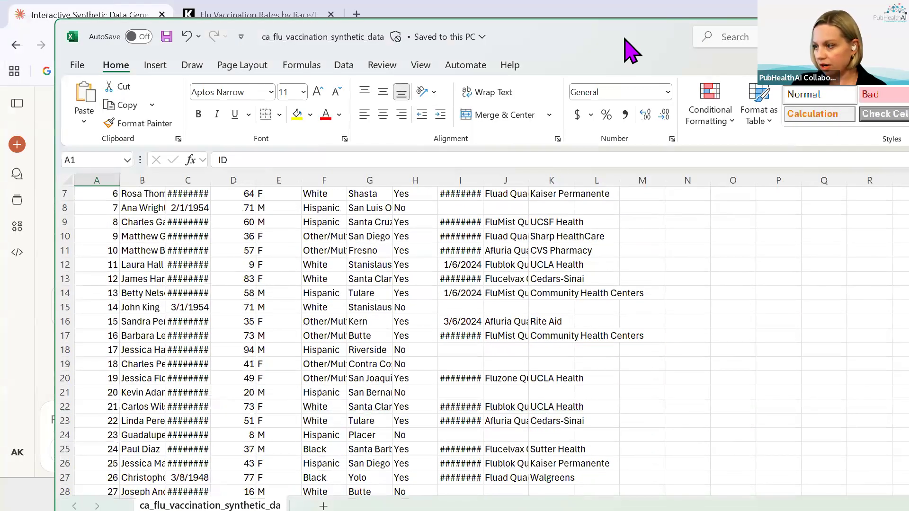
# - Switch to the earlier california_flu_vaccine_synthetic_data workbook and highlight its vaccine product and CVX code column headers for comparison
pyautogui.press('super+shift+Left')
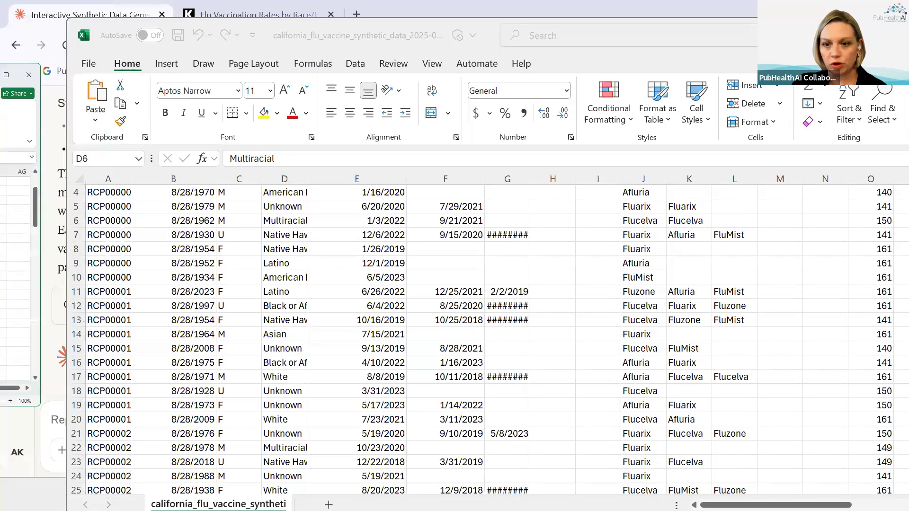
pyautogui.click(825, 292)
pyautogui.scroll(1, 824, 294)
pyautogui.moveTo(598, 195); pyautogui.dragTo(895, 209)
pyautogui.moveTo(718, 81); pyautogui.dragTo(717, 80)
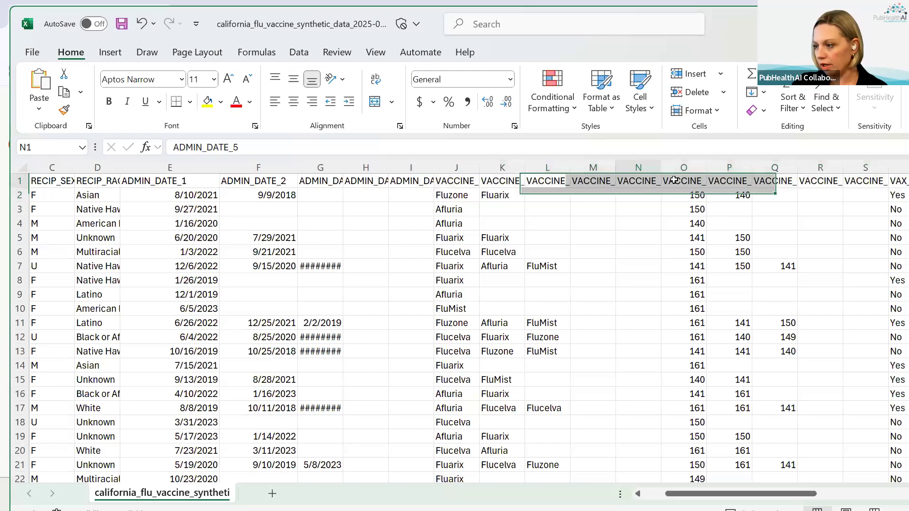
pyautogui.click(638, 181)
pyautogui.moveTo(683, 180); pyautogui.dragTo(774, 180)
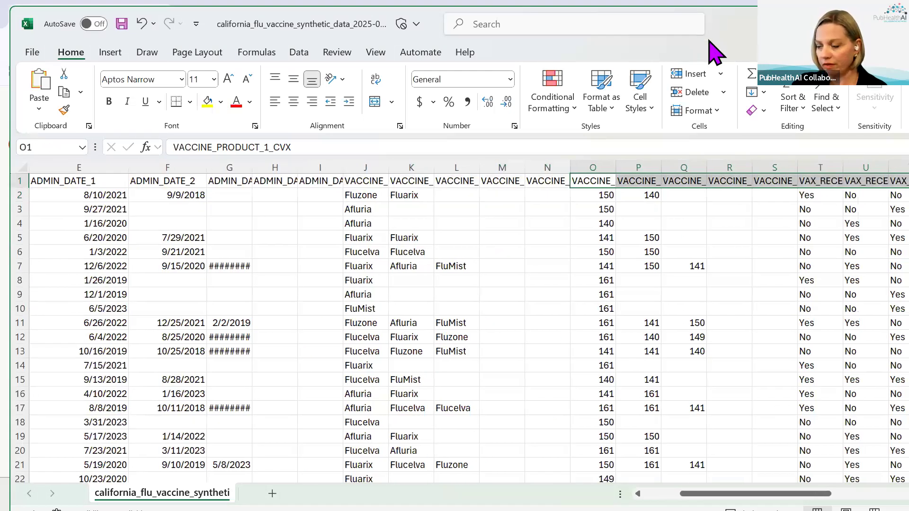
# - Return to the Claude chat and reread the generator prompt, its attached raw data and data dictionary files, and the start of the response
pyautogui.hotkey('alt', 'Tab')
pyautogui.scroll(10, 316, 241)
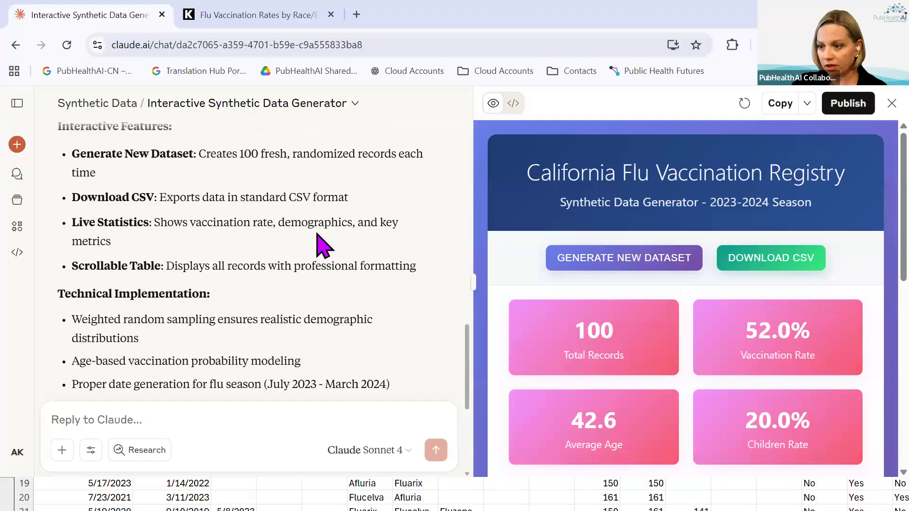
pyautogui.scroll(5, 316, 242)
pyautogui.scroll(3, 316, 241)
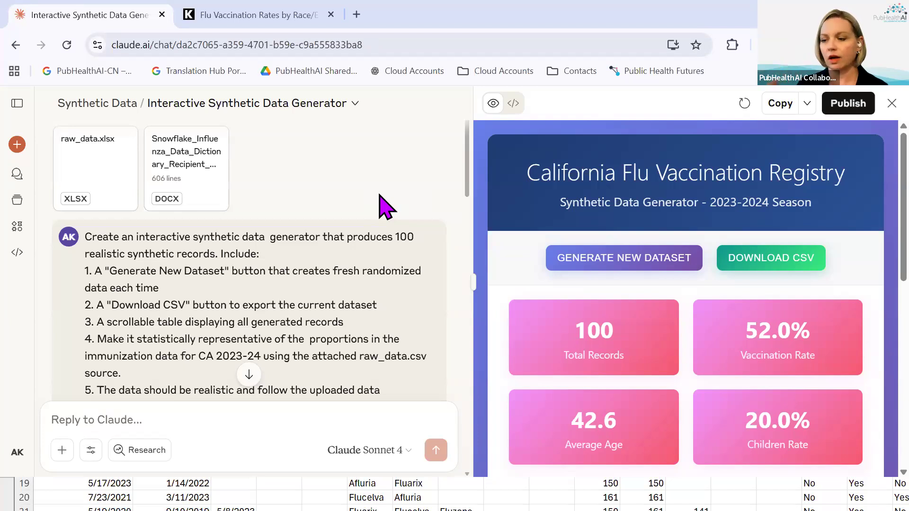
pyautogui.scroll(-4, 253, 402)
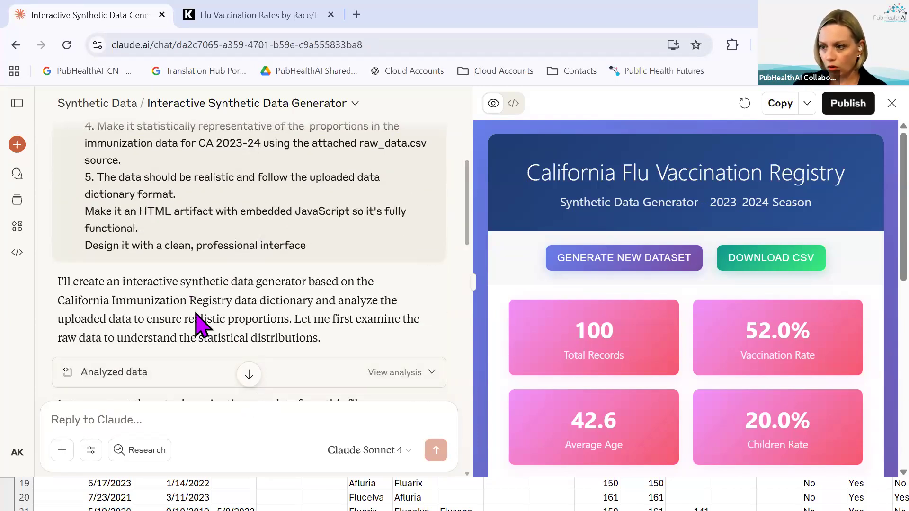
pyautogui.scroll(1, 195, 313)
pyautogui.scroll(3, 206, 306)
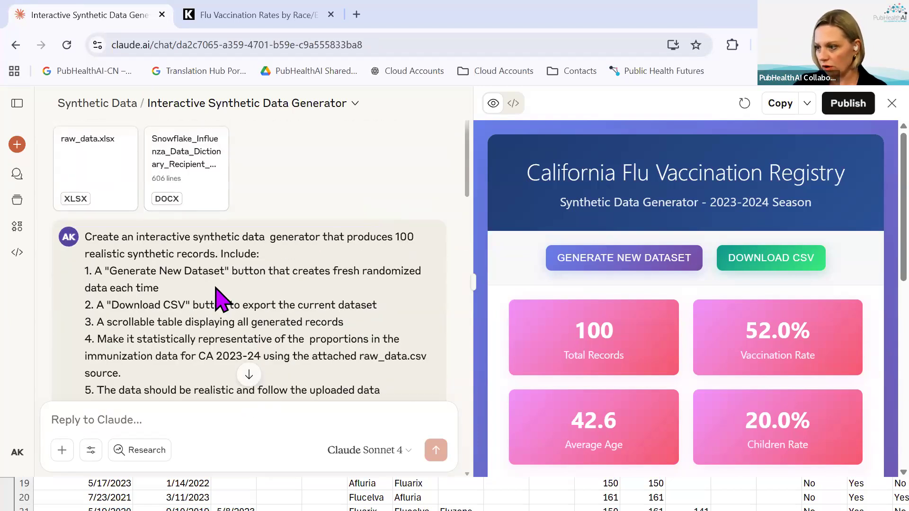
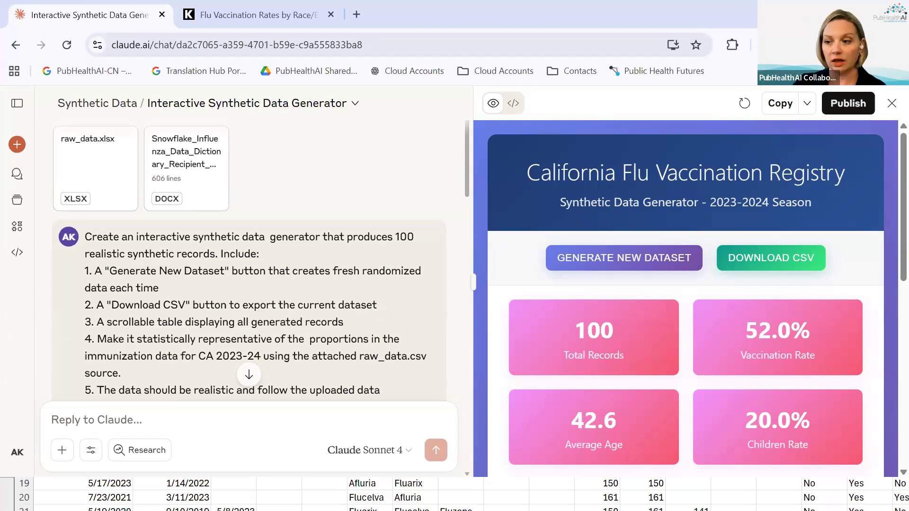
pyautogui.scroll(-5, 356, 312)
pyautogui.scroll(-2, 357, 313)
pyautogui.scroll(3, 356, 314)
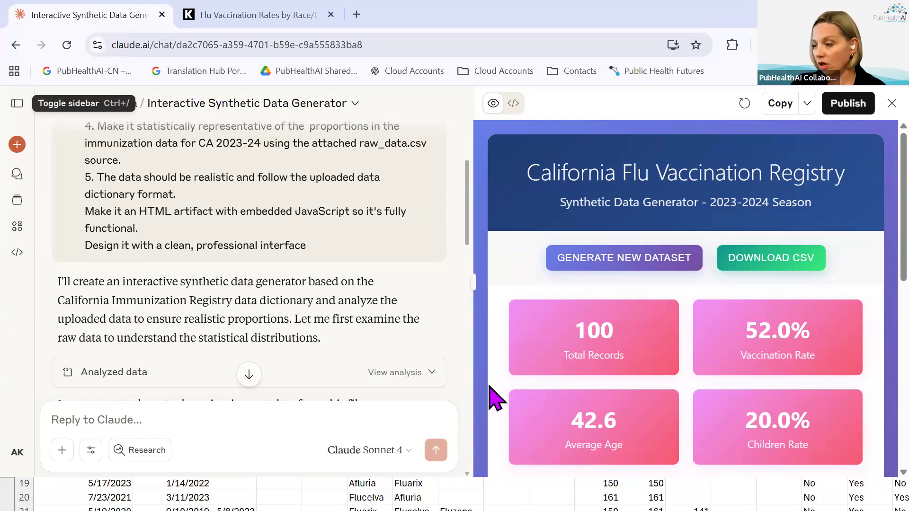
pyautogui.scroll(5, 299, 310)
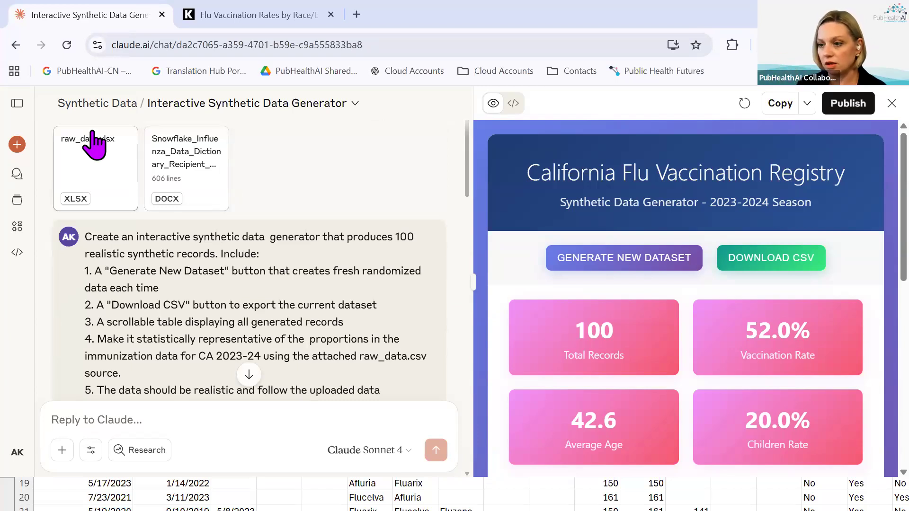
# - Open the Synthetic Data project from the projects list and look over its chats, instructions and files sections
pyautogui.click(19, 200)
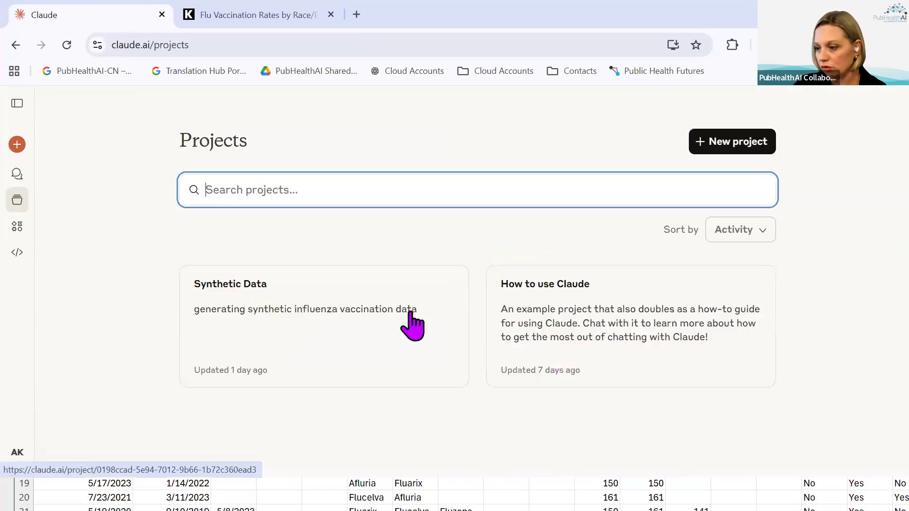
pyautogui.click(335, 300)
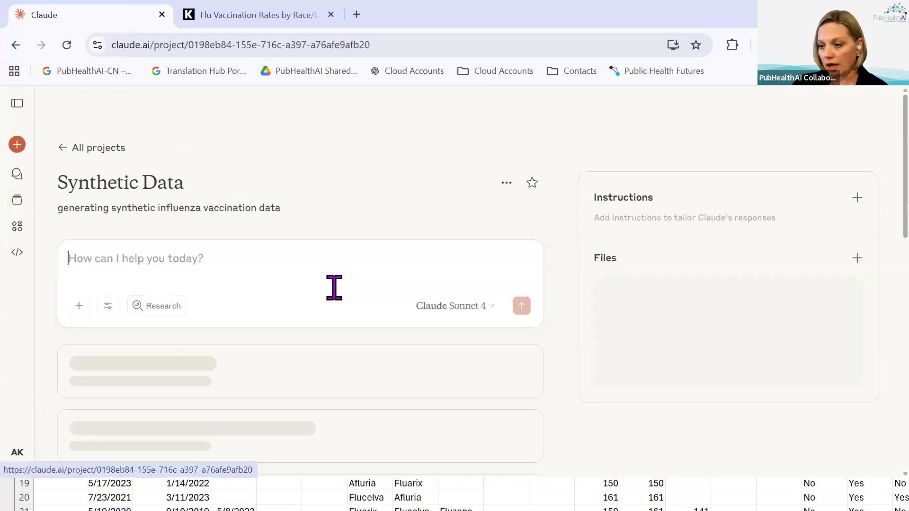
pyautogui.scroll(-2, 333, 290)
pyautogui.scroll(2, 352, 315)
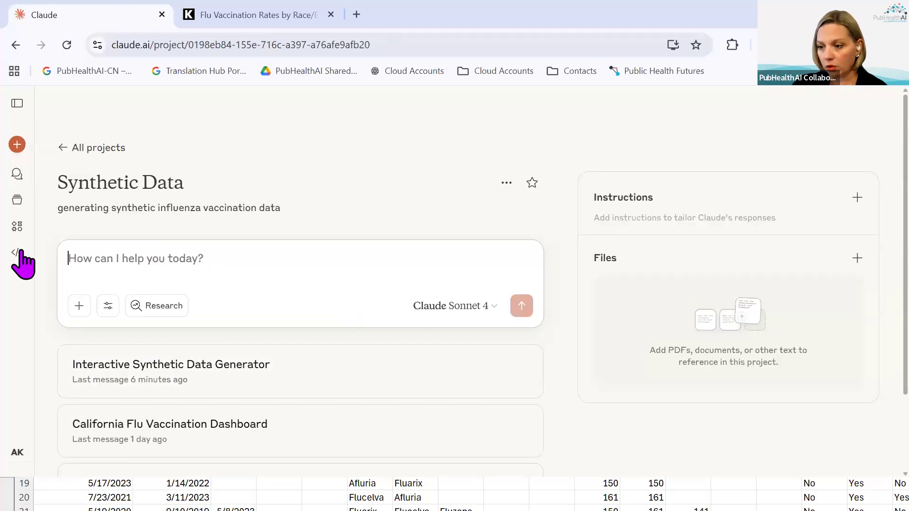
pyautogui.tripleClick(320, 214)
pyautogui.click(324, 186)
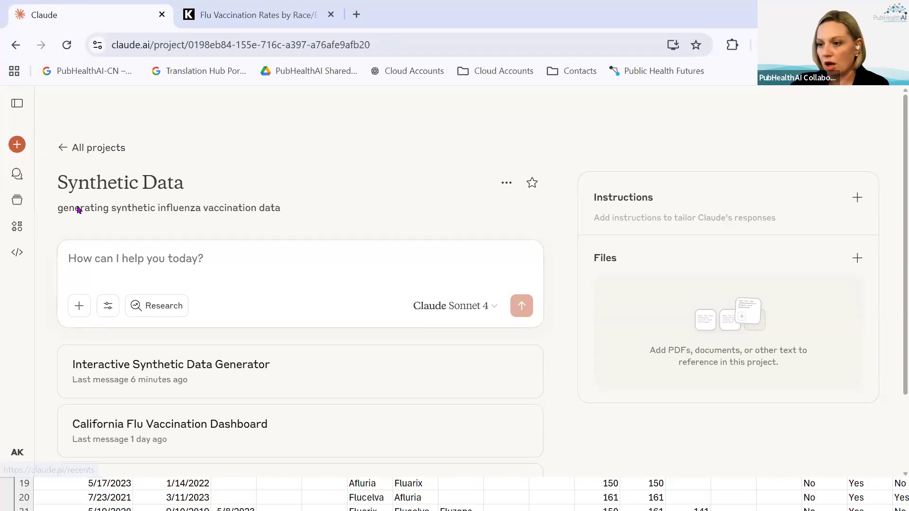
# - Show the chat history list, and reopen the Synthetic Data project from the projects list
pyautogui.click(16, 175)
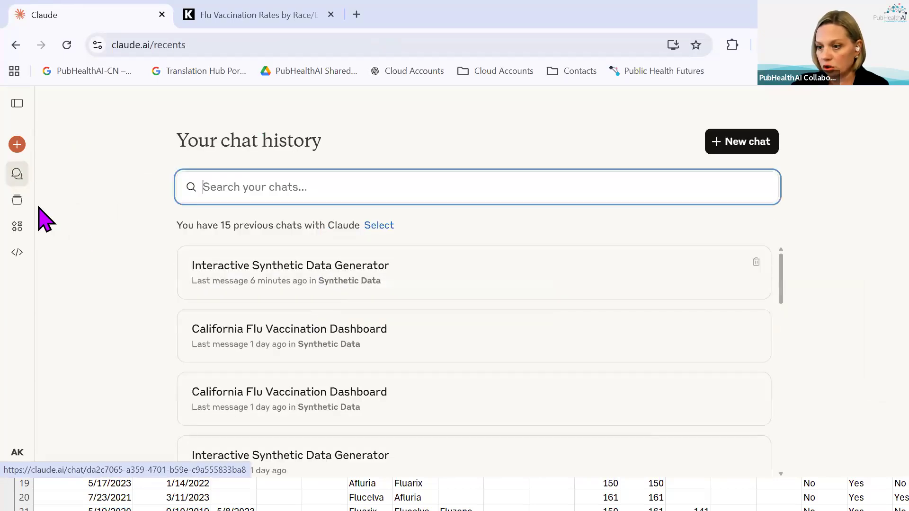
pyautogui.click(17, 199)
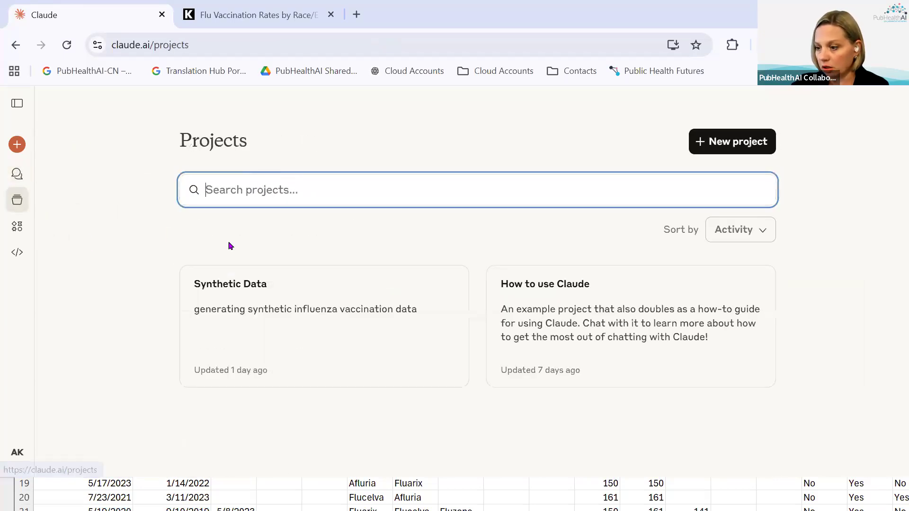
pyautogui.click(233, 318)
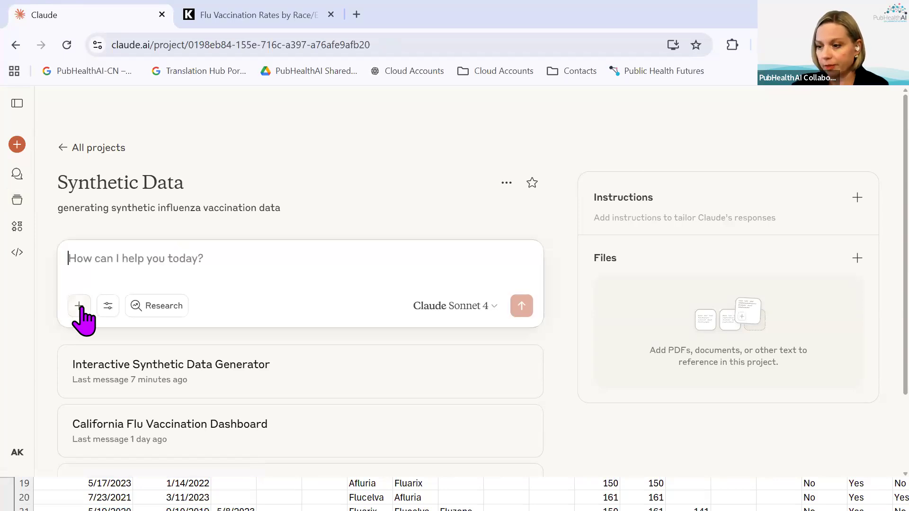
# - Attach the file california_flu_vaccine_synthetic_data_2025-08-28 from Downloads to a new chat in the Synthetic Data project
pyautogui.click(80, 307)
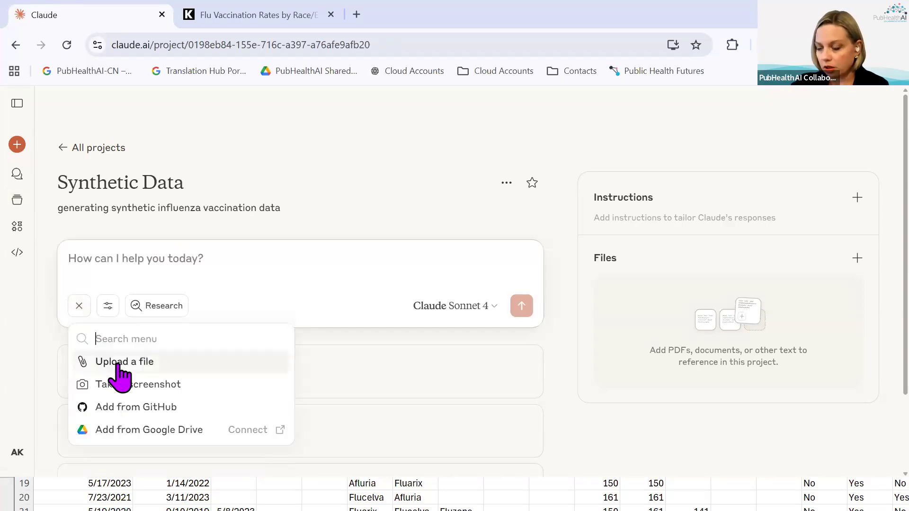
pyautogui.click(122, 361)
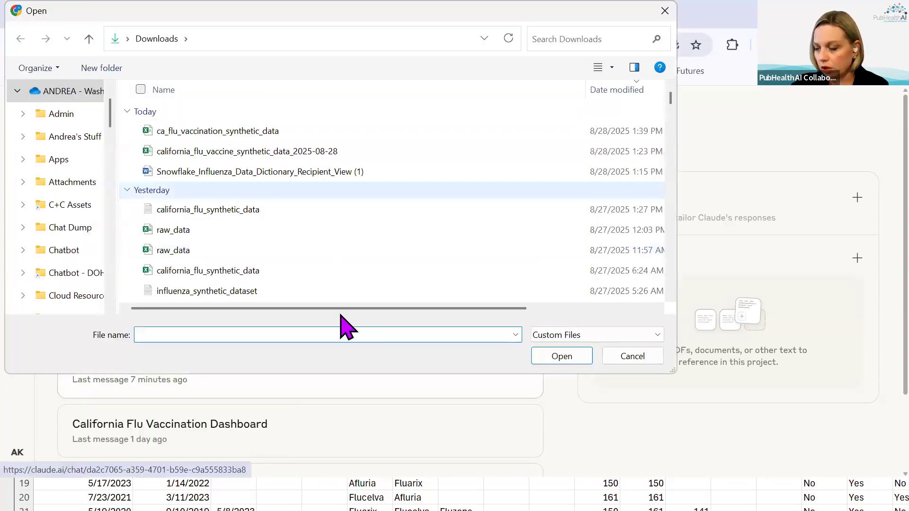
pyautogui.click(300, 150)
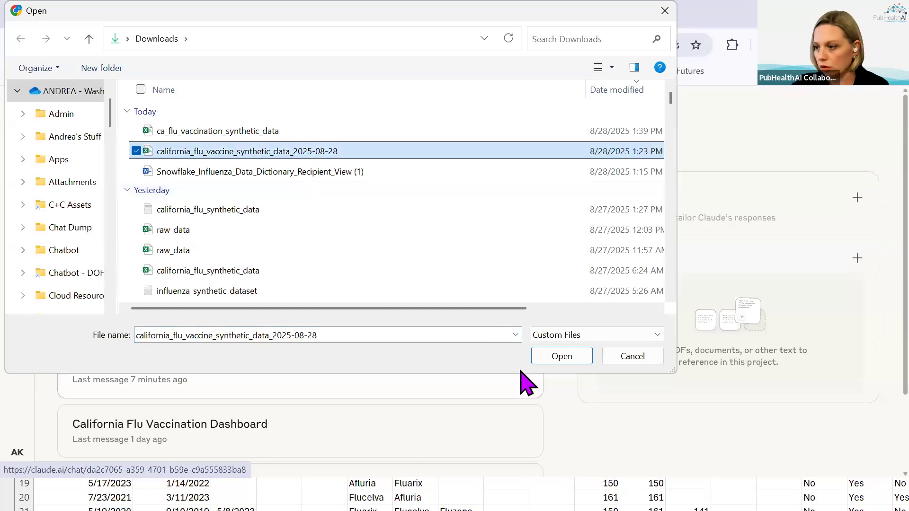
pyautogui.click(560, 364)
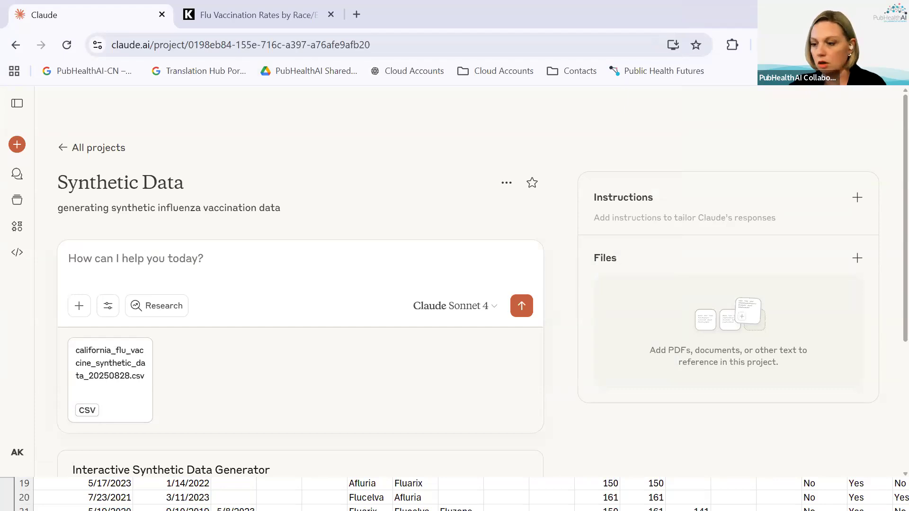
# - Write a prompt for an interactive HTML flu vaccination dashboard with embedded data, dropdown filters, Chart.js charts, summary cards and filtered table, leaving the opening paragraph unnumbered
pyautogui.click(144, 264)
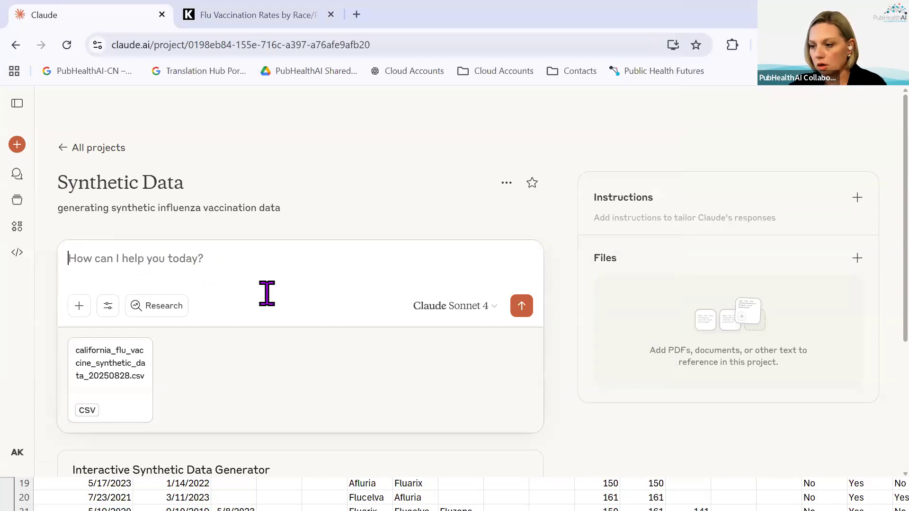
pyautogui.write("1. Create an interactive HTML dashboard for flu vaccination data analysis. Instead of reading an external CSV file, embed sample California flu vaccination data directly in the JavaScript code. The dashboard should include: 1. Dropdown filters for age groups, sex, race/ethnicity, counties, and vaccine types 2. Multiple chart visualizations (bar charts, pie charts, etc.) 3. Summary statistics cards 4. A data table showing filtered results 5. An 'Update Dashboard' button to apply filters 6. Professional styling with gradients and modern UI 7. Use Chart.js for visualizations and make sure all data is hardcoded in the JavaScript so it works immediately without external file dependencies. Use the attached synthetic data to drive the dashboard.")
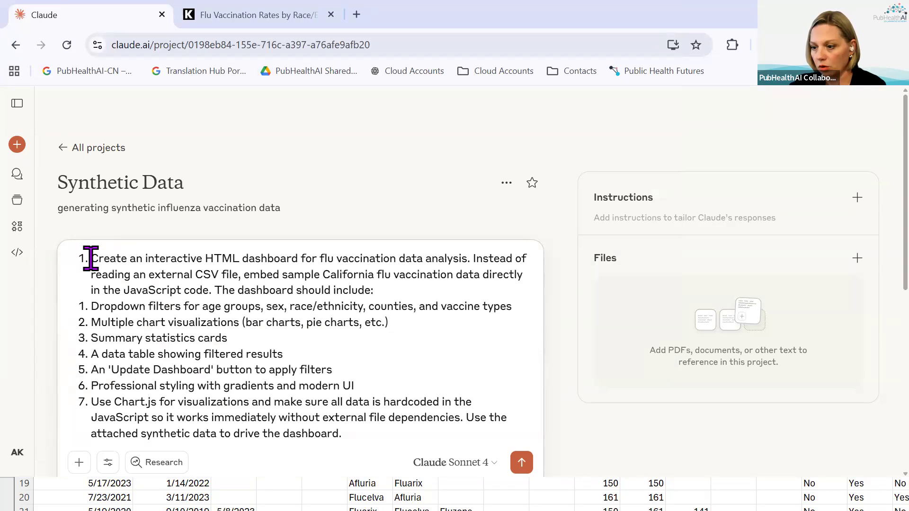
pyautogui.press('BackSpace')
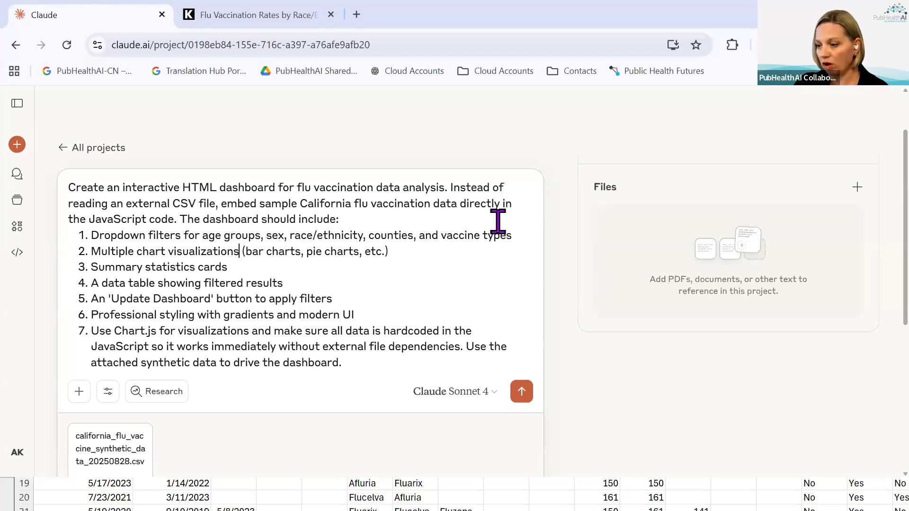
# - Review the dashboard prompt's opening paragraph and its dropdown filter and chart visualization requirements
pyautogui.scroll(-1, 386, 210)
pyautogui.scroll(-1, 335, 183)
pyautogui.scroll(2, 331, 183)
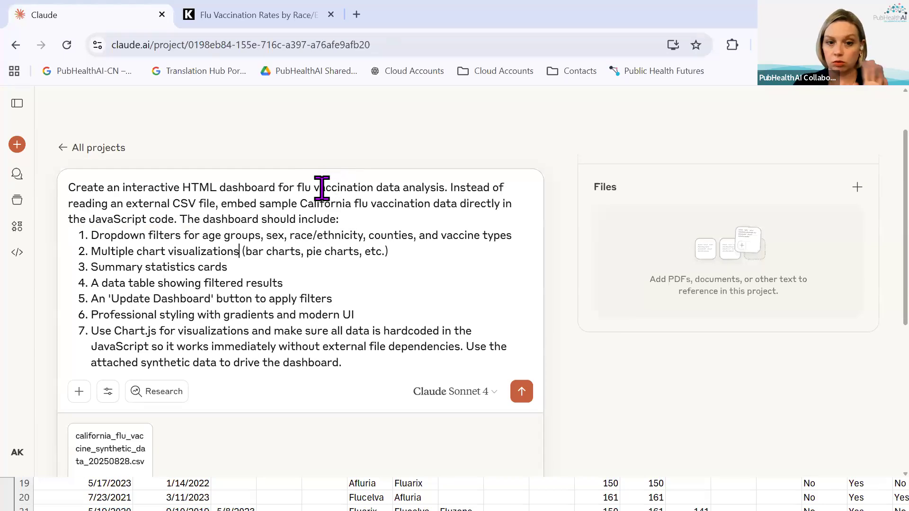
pyautogui.click(425, 259)
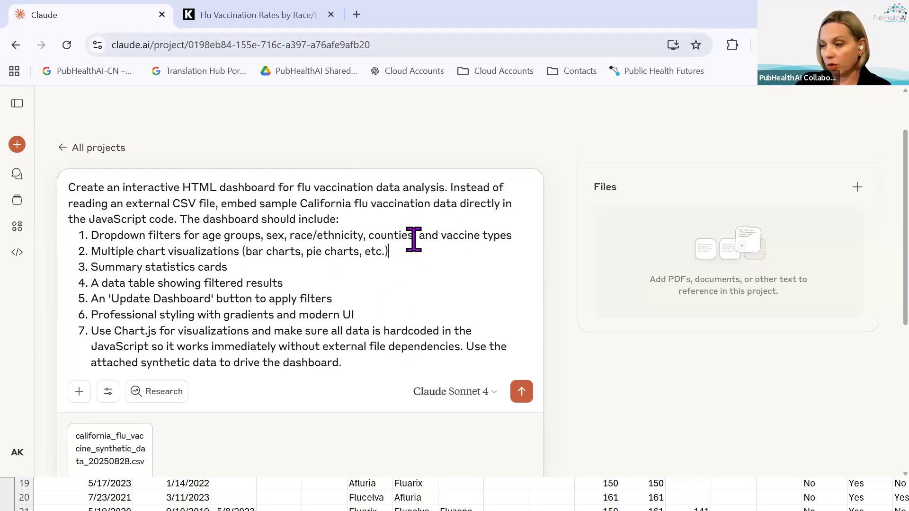
pyautogui.moveTo(90, 235); pyautogui.dragTo(199, 235)
pyautogui.moveTo(505, 241); pyautogui.dragTo(506, 240)
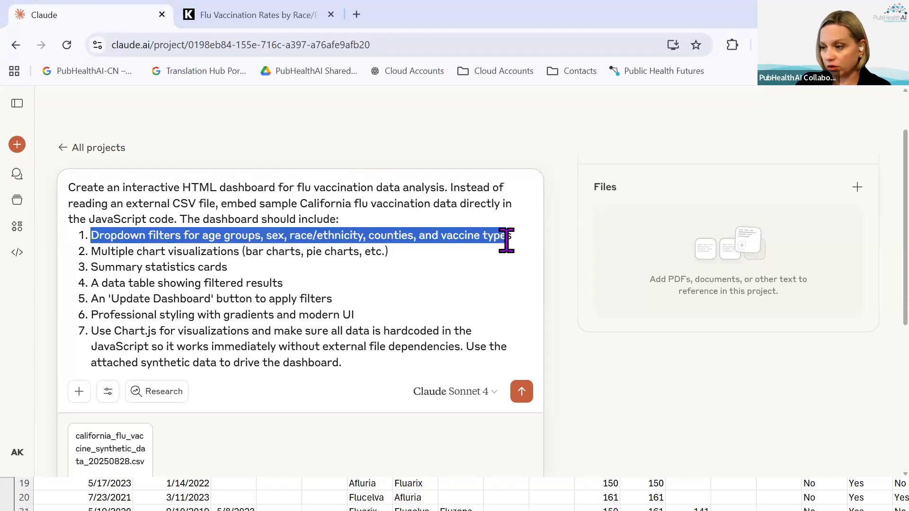
pyautogui.click(290, 252)
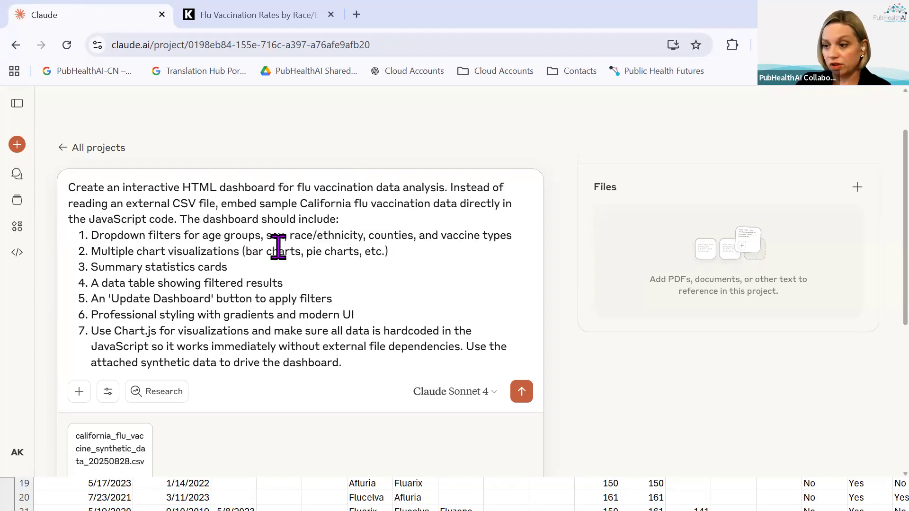
# - Check the prompt's closing Chart.js and hardcoded-data requirement, and submit the prompt with the attached synthetic data CSV
pyautogui.scroll(-2, 295, 314)
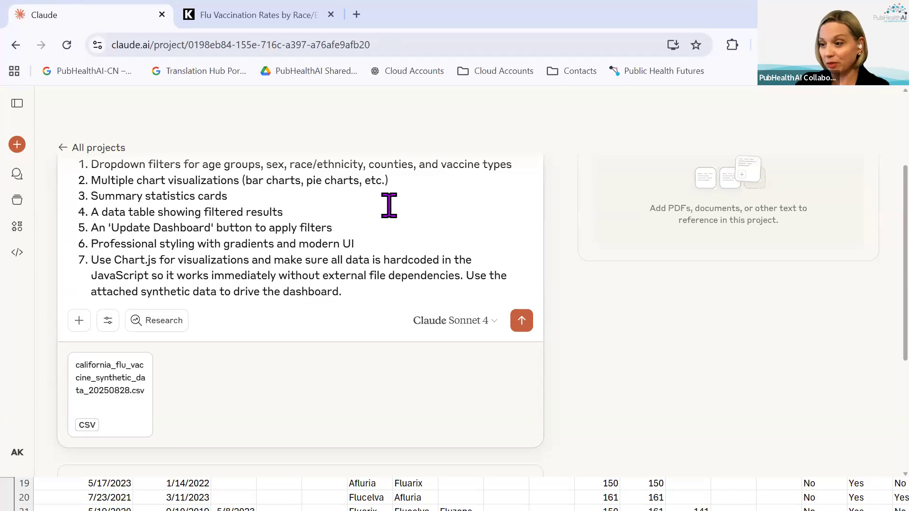
pyautogui.scroll(-1, 371, 231)
pyautogui.scroll(1, 332, 294)
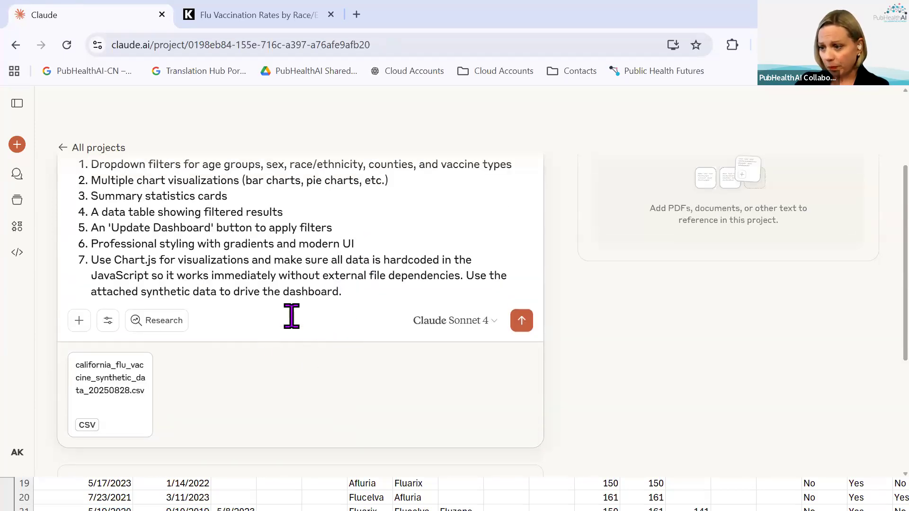
pyautogui.moveTo(121, 261); pyautogui.dragTo(248, 279)
pyautogui.click(250, 275)
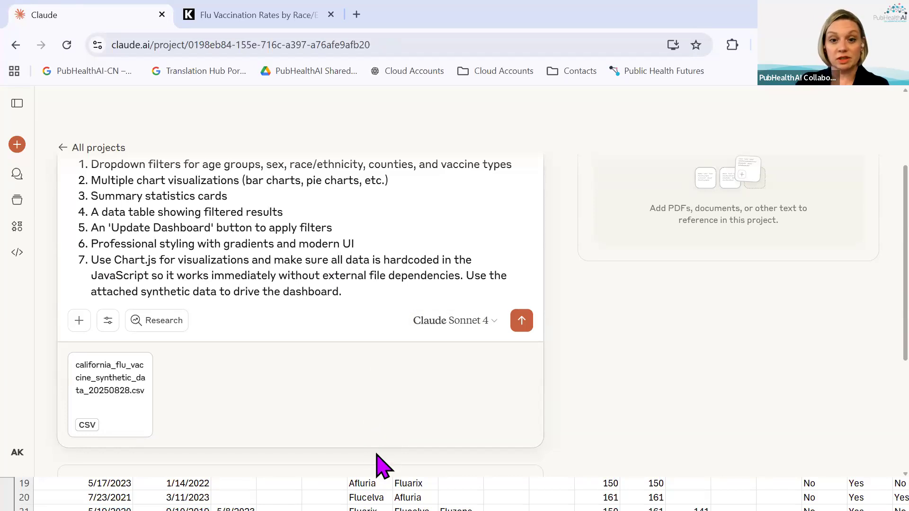
pyautogui.click(522, 321)
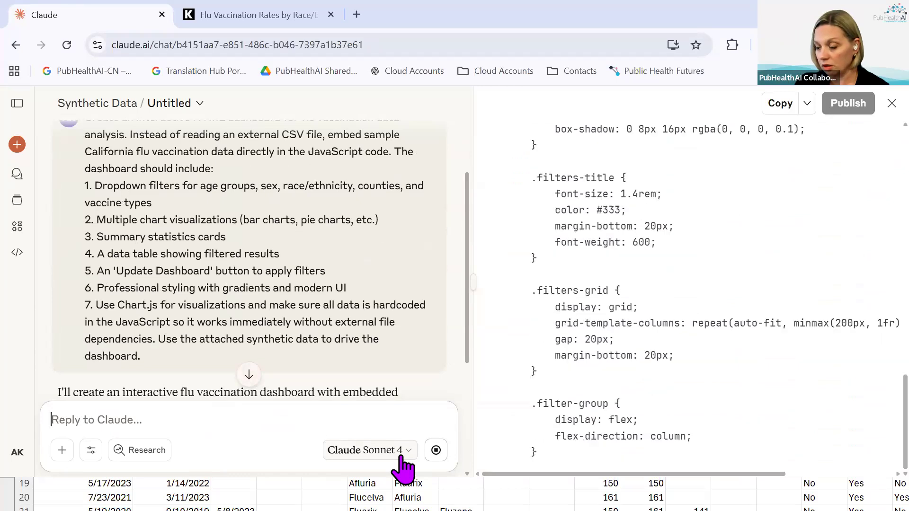
# - Look over the available Claude models, including the additional ones, without changing the selected model
pyautogui.click(404, 452)
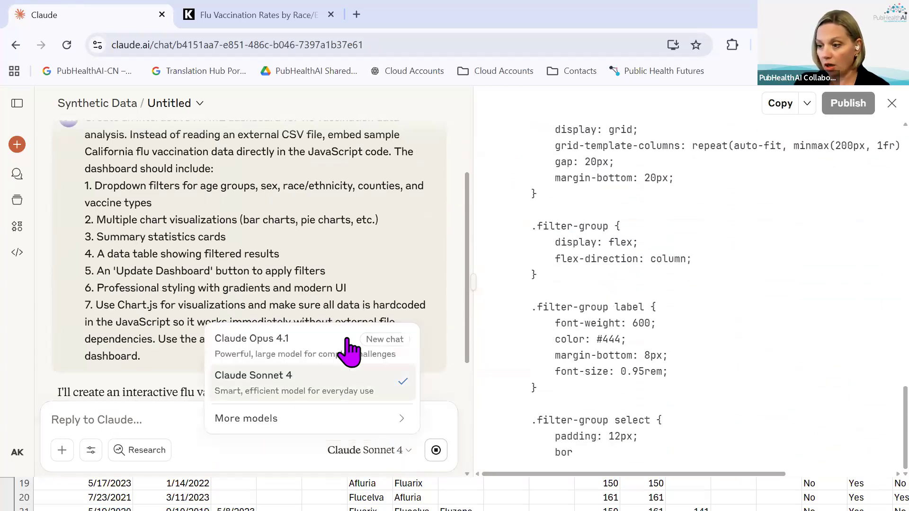
pyautogui.moveTo(299, 426)
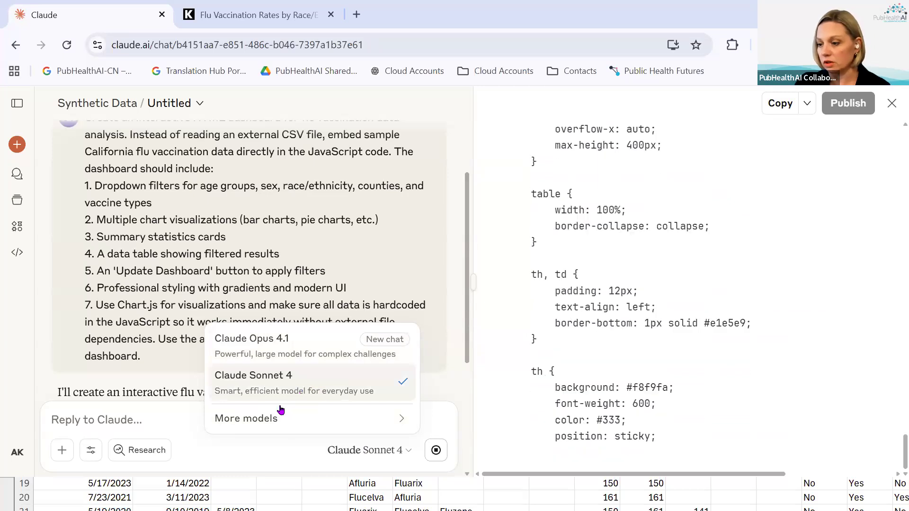
pyautogui.click(467, 274)
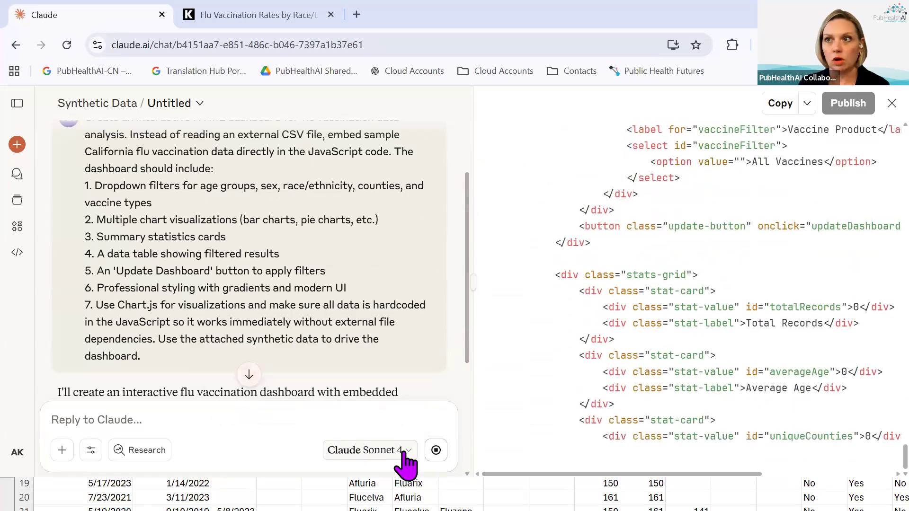
pyautogui.click(404, 452)
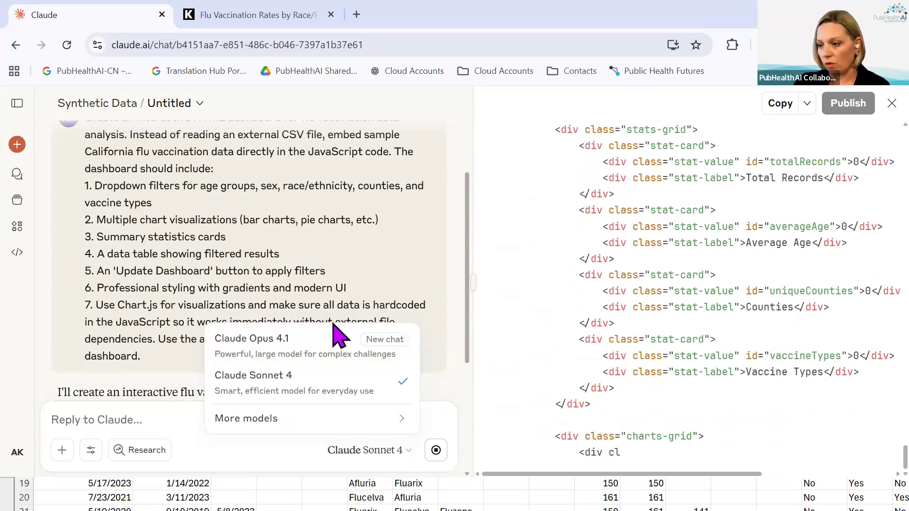
pyautogui.moveTo(341, 418)
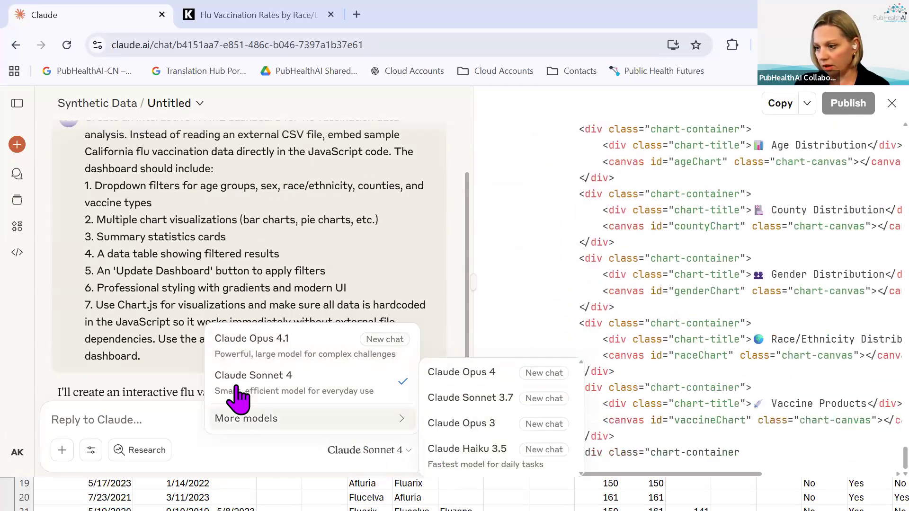
pyautogui.click(466, 173)
# - Look through the submitted prompt and Claude's reply with the California Flu Vaccination Dashboard artifact while its code is being generated
pyautogui.scroll(-5, 450, 223)
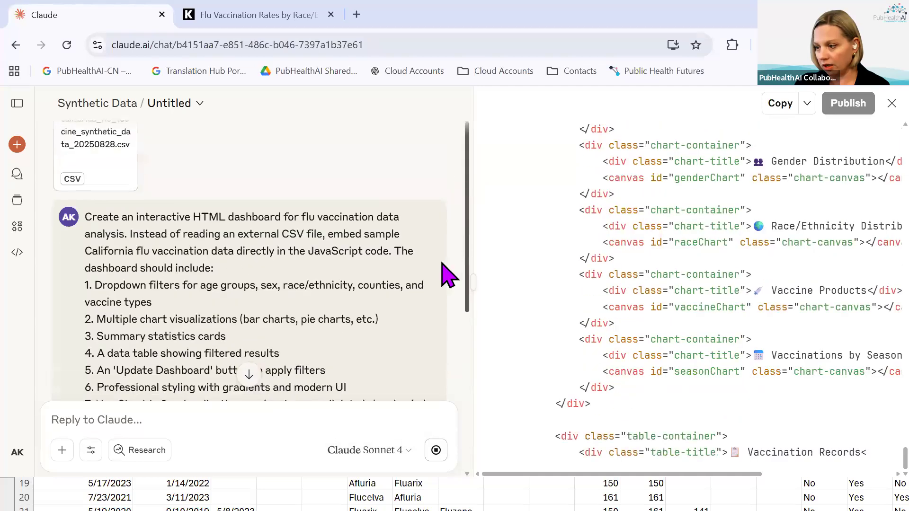
pyautogui.scroll(-1, 448, 312)
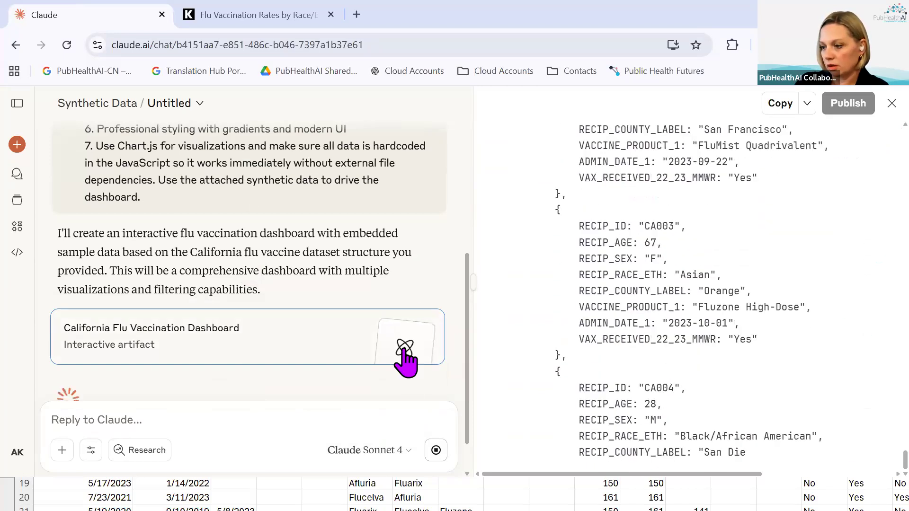
pyautogui.scroll(-1, 406, 324)
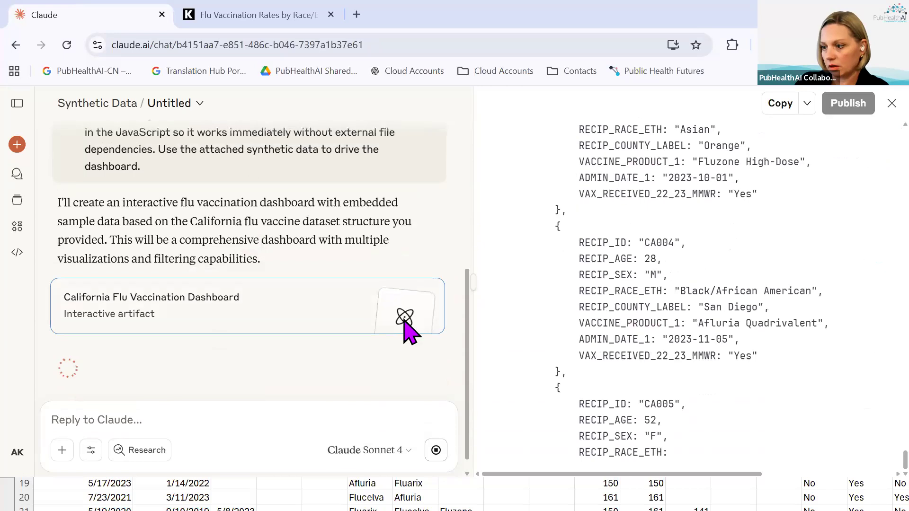
pyautogui.scroll(2, 404, 320)
pyautogui.scroll(-2, 404, 320)
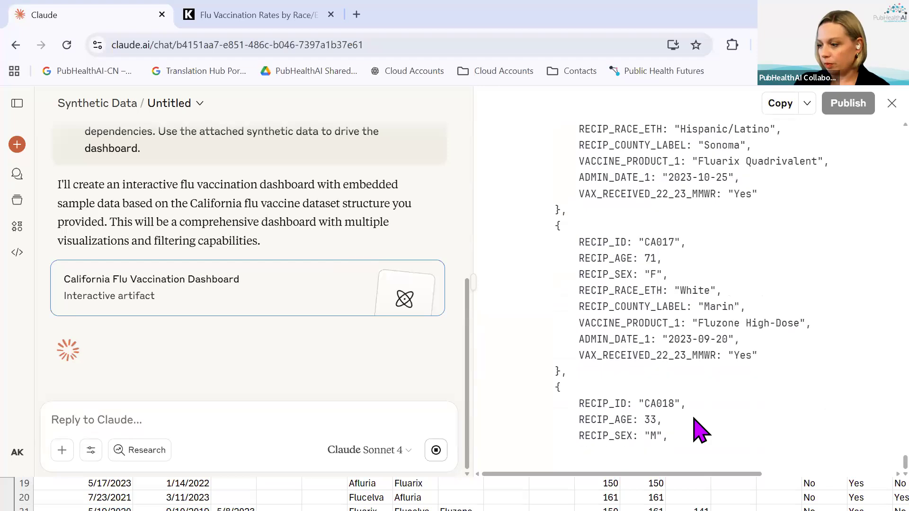
# - Open the earlier California Flu Vaccination Dashboard chat in the Synthetic Data project and display Version 3 of its dashboard artifact
pyautogui.click(20, 201)
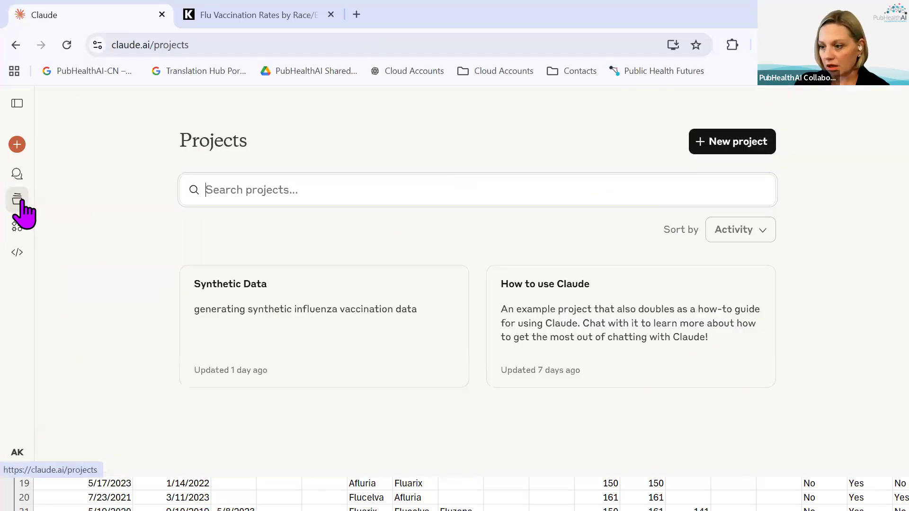
pyautogui.click(324, 325)
pyautogui.scroll(-3, 250, 381)
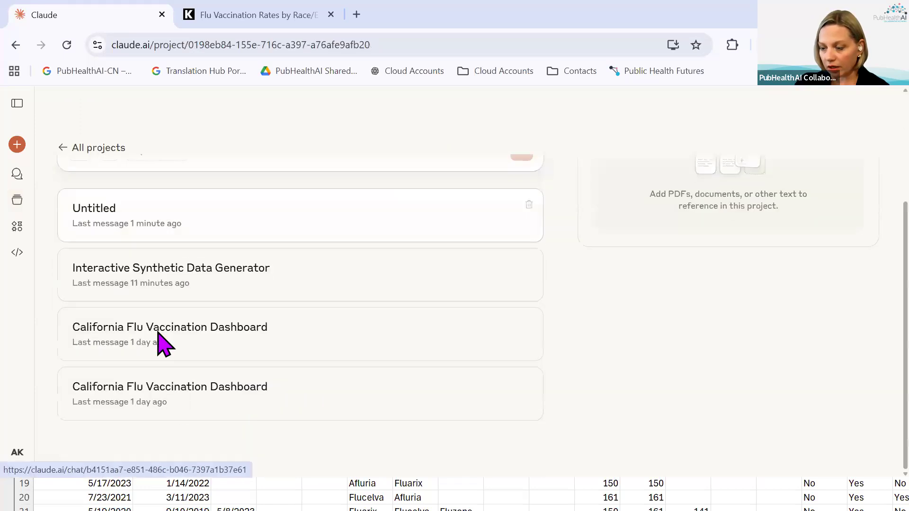
pyautogui.click(223, 340)
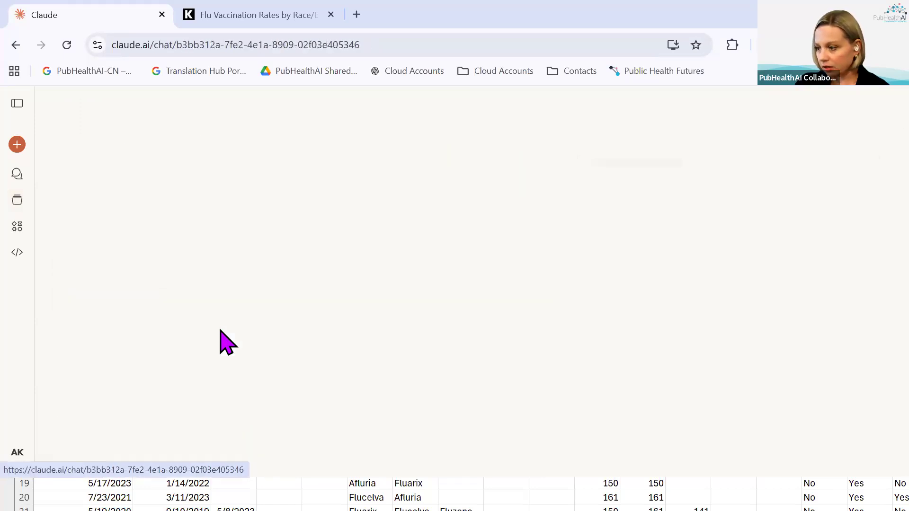
pyautogui.scroll(10, 294, 209)
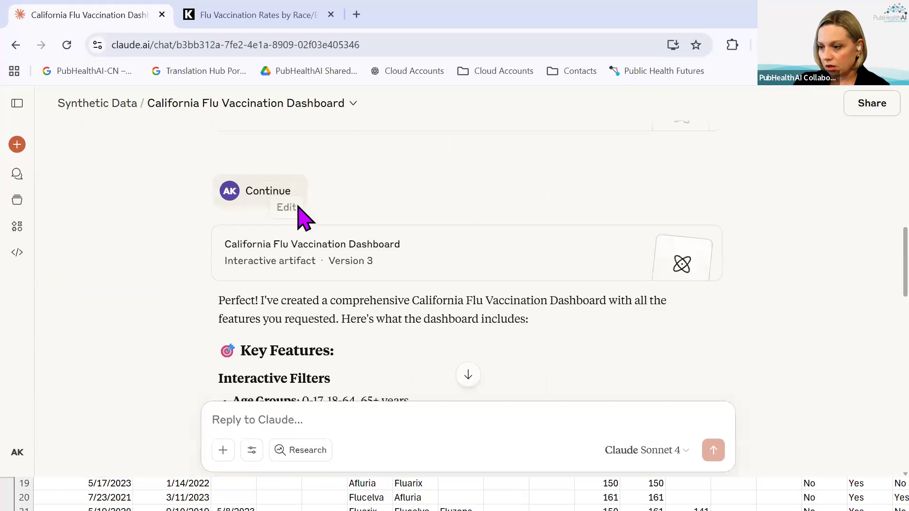
pyautogui.scroll(-3, 412, 284)
pyautogui.click(429, 275)
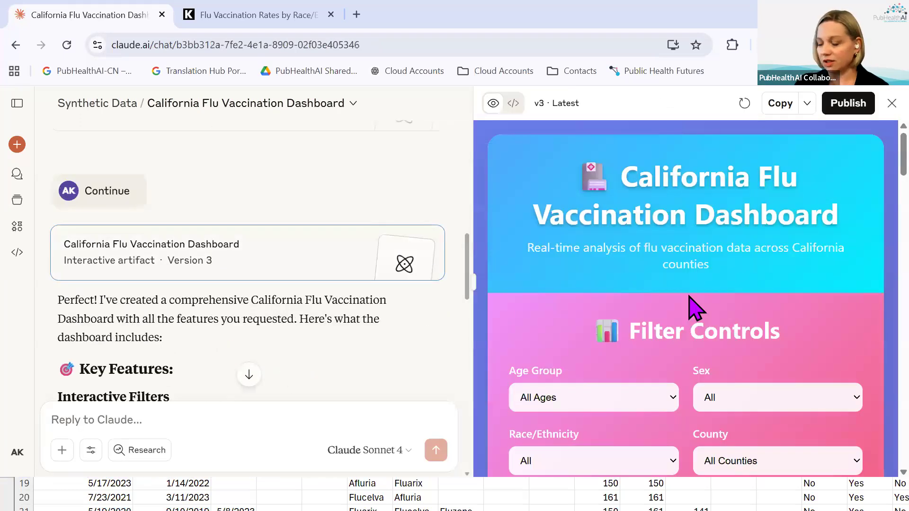
# - Examine the header and Filter Controls section of the California Flu Vaccination Dashboard artifact
pyautogui.scroll(-3, 691, 299)
pyautogui.scroll(3, 692, 299)
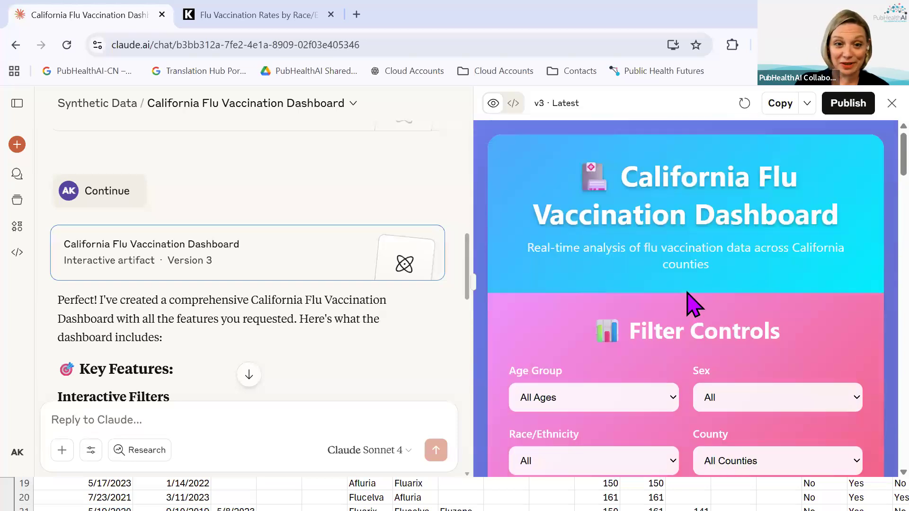
pyautogui.scroll(-3, 691, 305)
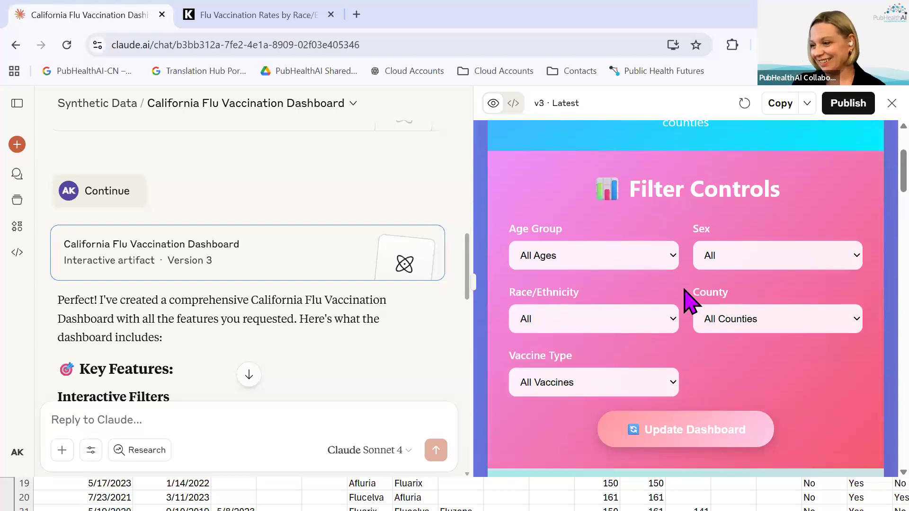
pyautogui.scroll(3, 748, 253)
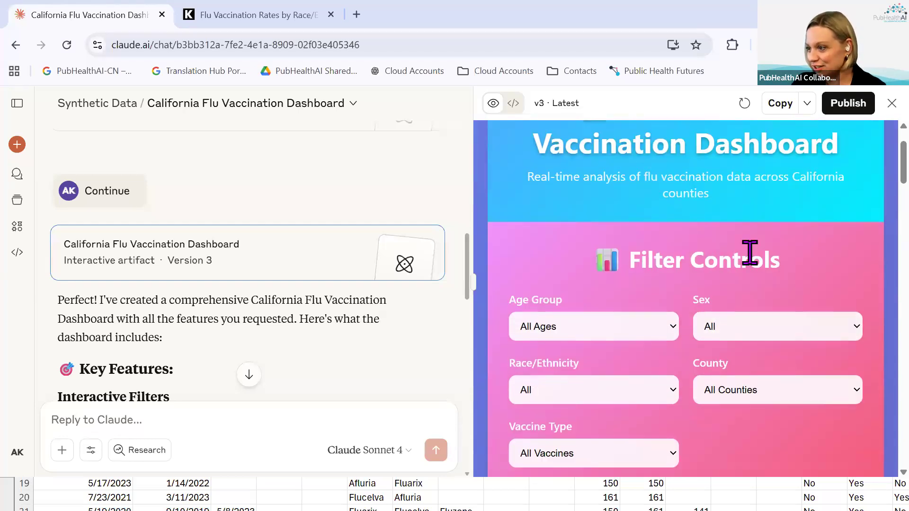
pyautogui.scroll(-2, 742, 242)
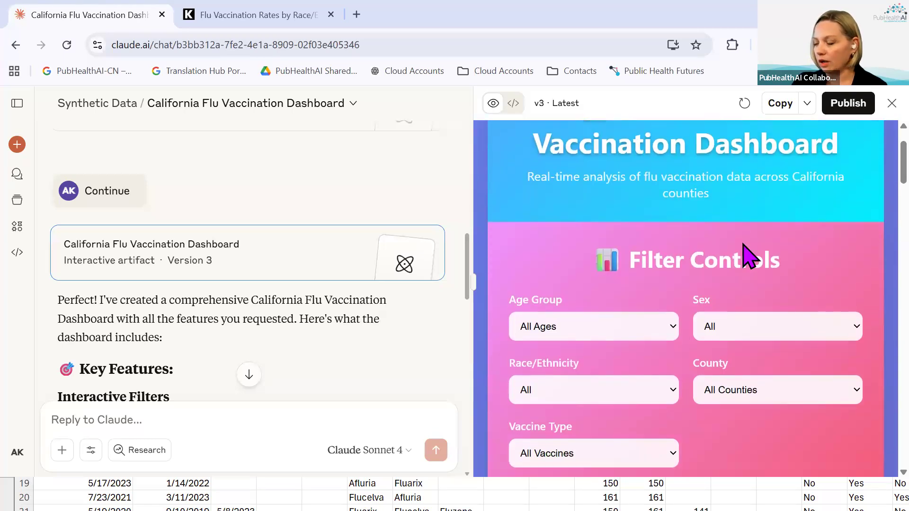
pyautogui.scroll(2, 743, 243)
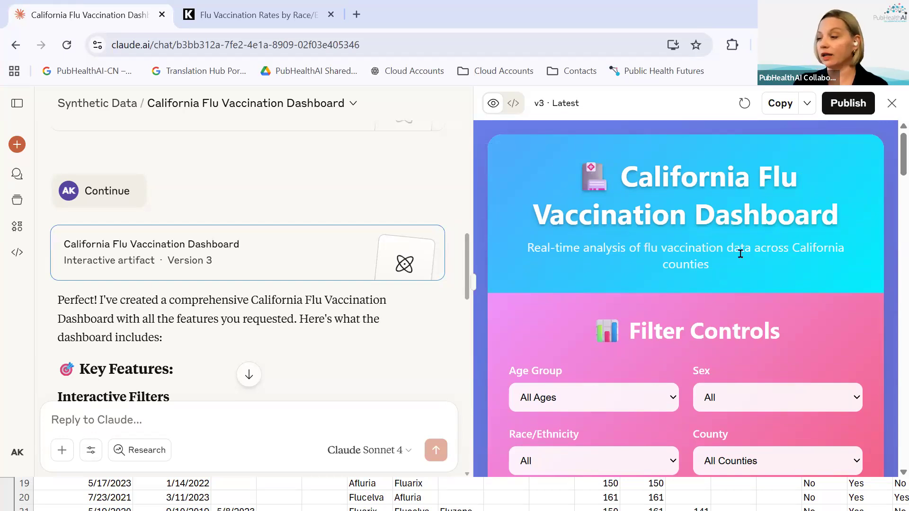
pyautogui.scroll(-2, 732, 255)
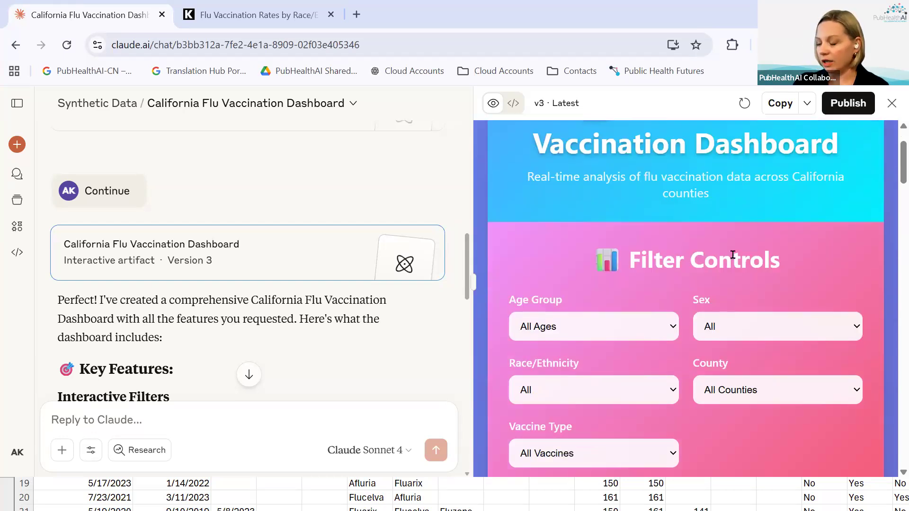
pyautogui.click(514, 104)
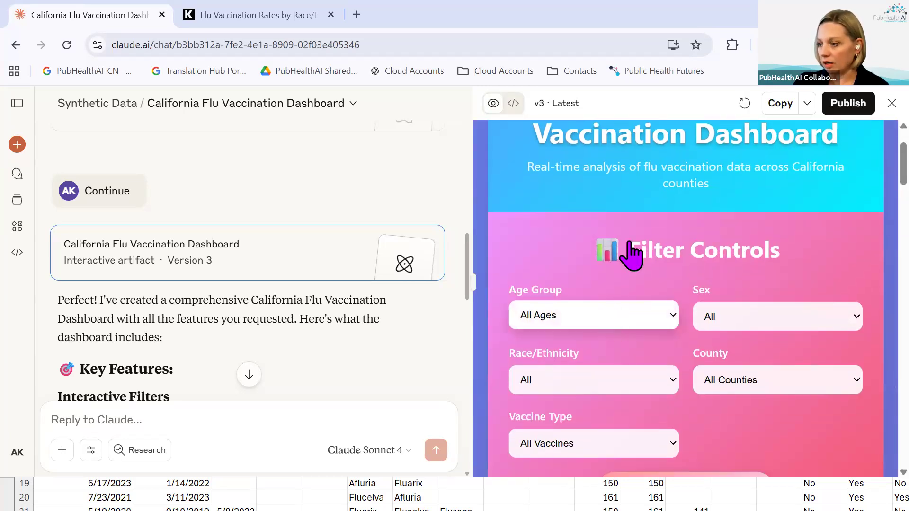
# - Set the dashboard's Age Group filter to 18-64 years
pyautogui.scroll(-3, 629, 258)
pyautogui.click(621, 189)
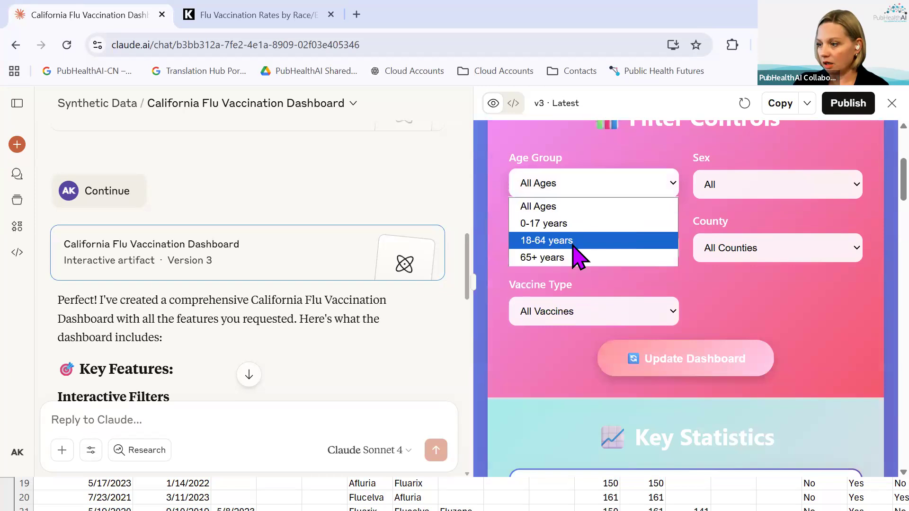
pyautogui.click(595, 246)
pyautogui.scroll(-2, 811, 274)
pyautogui.scroll(3, 782, 258)
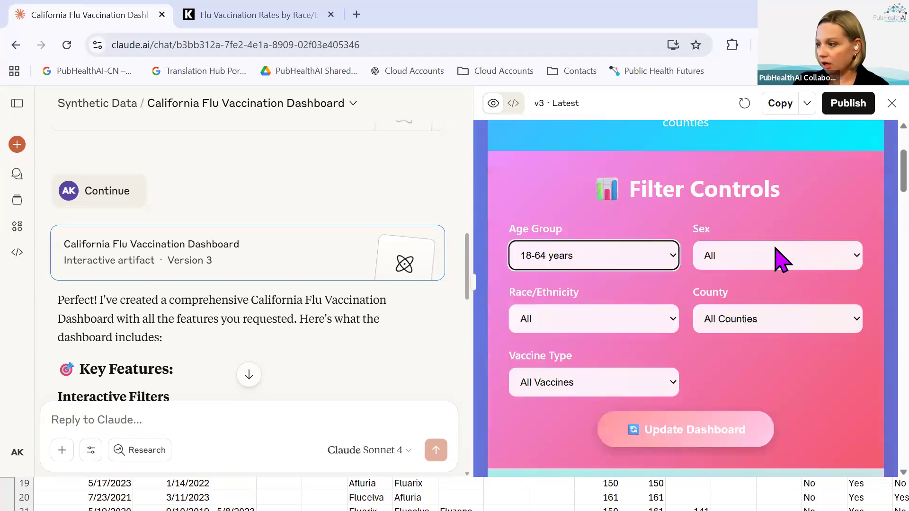
# - Look over the dashboard's Key Statistics cards and return to the filter controls
pyautogui.scroll(-3, 777, 308)
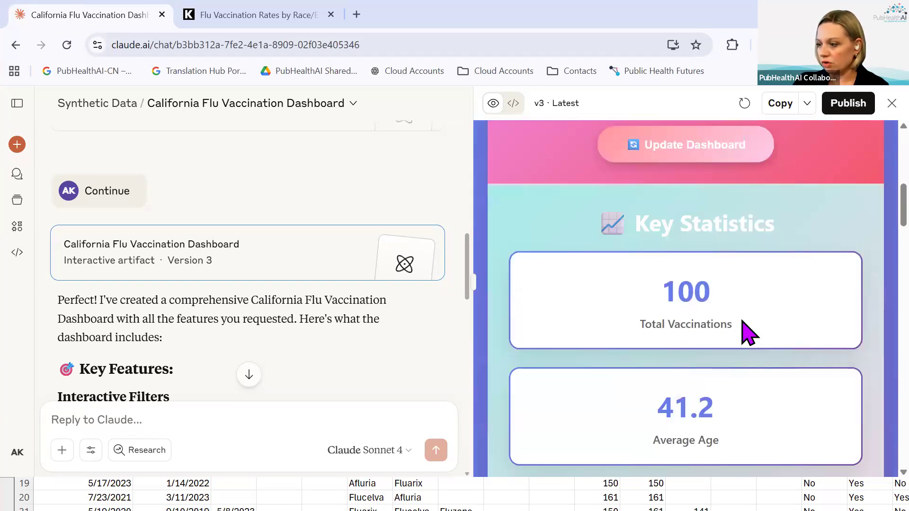
pyautogui.scroll(-3, 745, 330)
pyautogui.scroll(5, 757, 303)
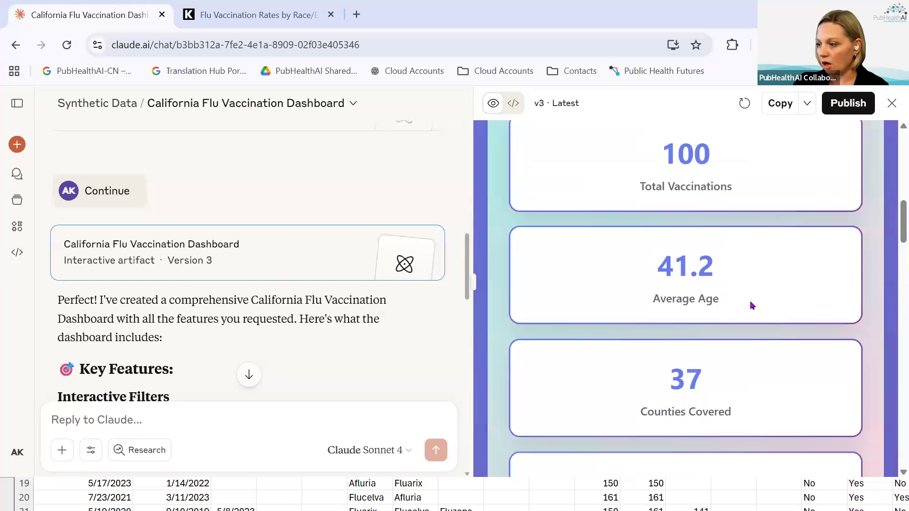
pyautogui.scroll(5, 745, 351)
pyautogui.scroll(3, 805, 332)
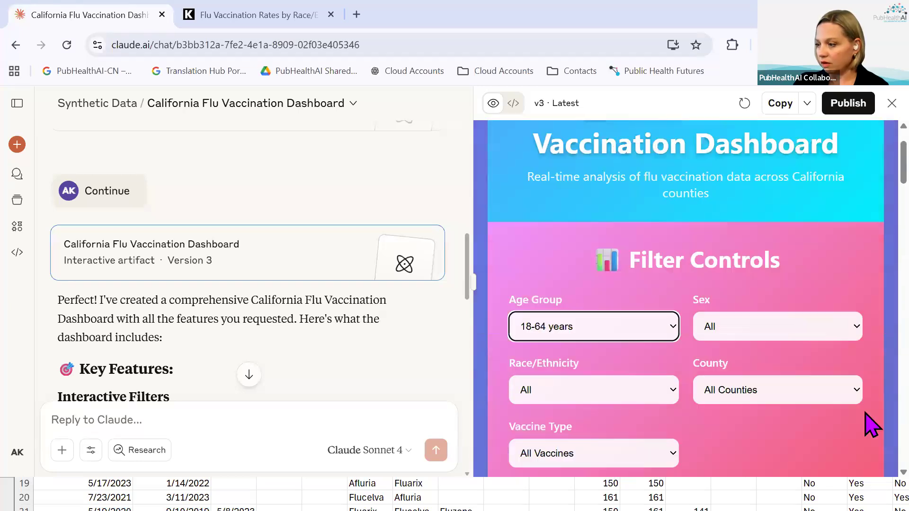
pyautogui.scroll(-3, 852, 371)
pyautogui.scroll(2, 814, 322)
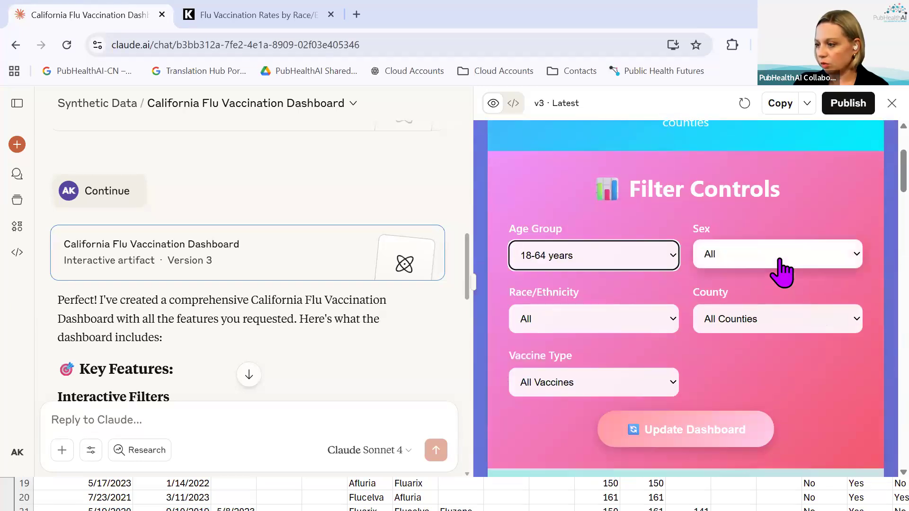
# - Update the dashboard with the 18-64 years age filter and review its Key Statistics cards
pyautogui.click(706, 443)
pyautogui.scroll(-4, 737, 406)
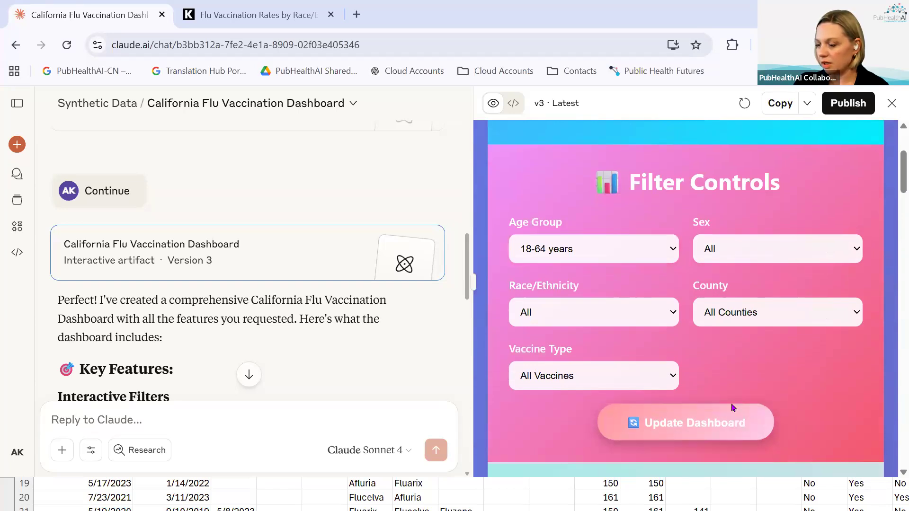
pyautogui.scroll(-4, 767, 279)
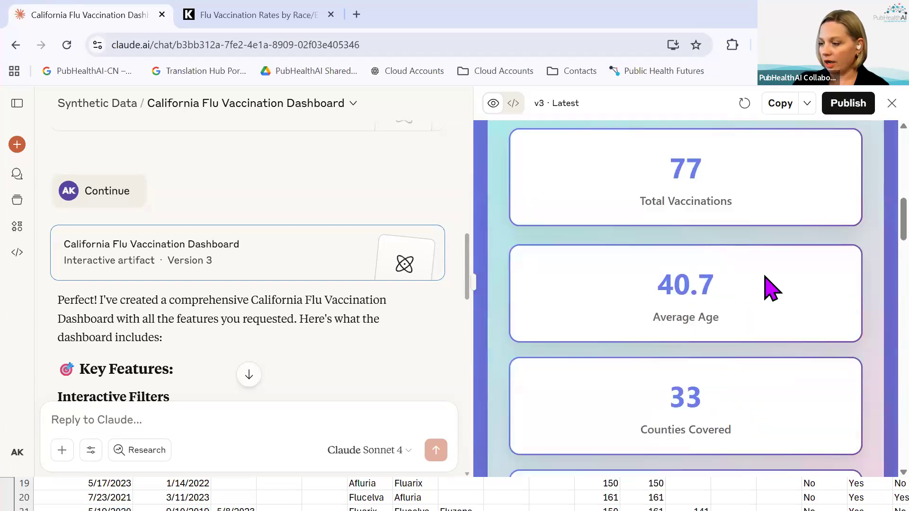
pyautogui.scroll(-2, 715, 321)
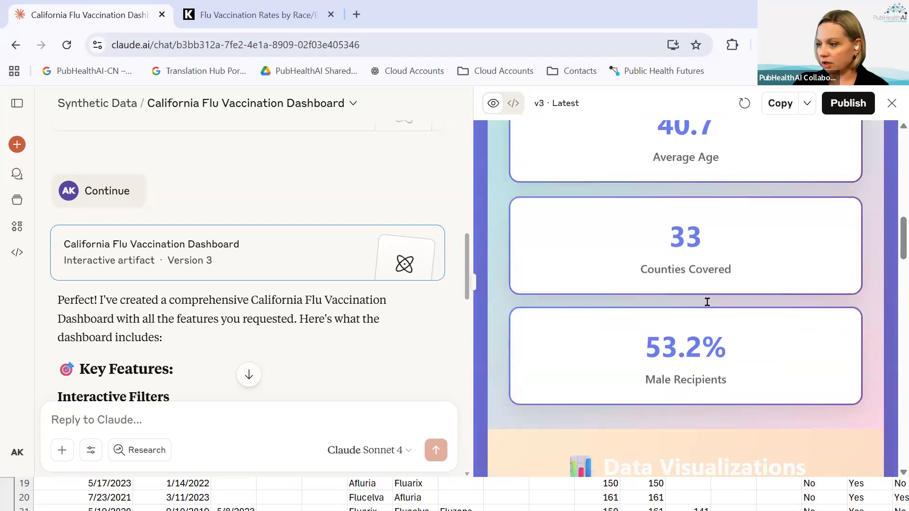
# - Examine the Age, Sex and Race/Ethnicity Distribution charts and the Top 10 Counties chart in the Data Visualizations section
pyautogui.scroll(-10, 707, 389)
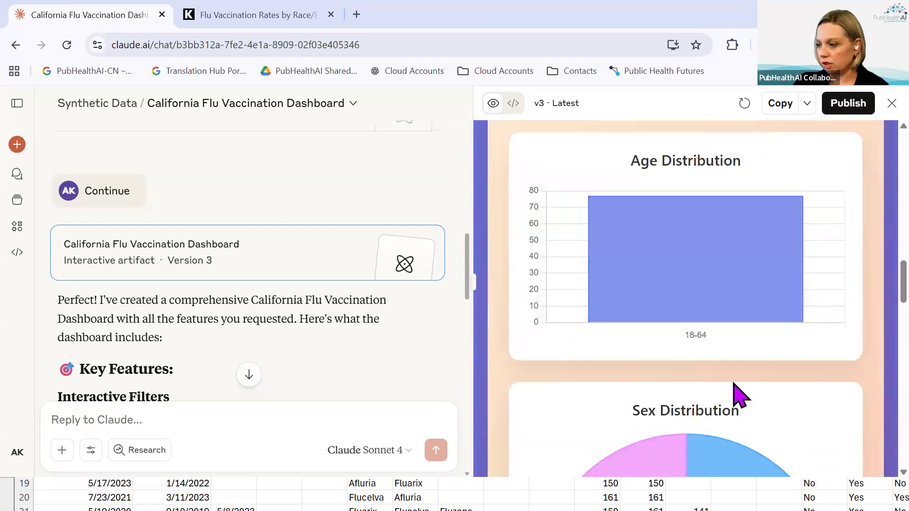
pyautogui.scroll(-4, 743, 393)
pyautogui.scroll(-6, 801, 372)
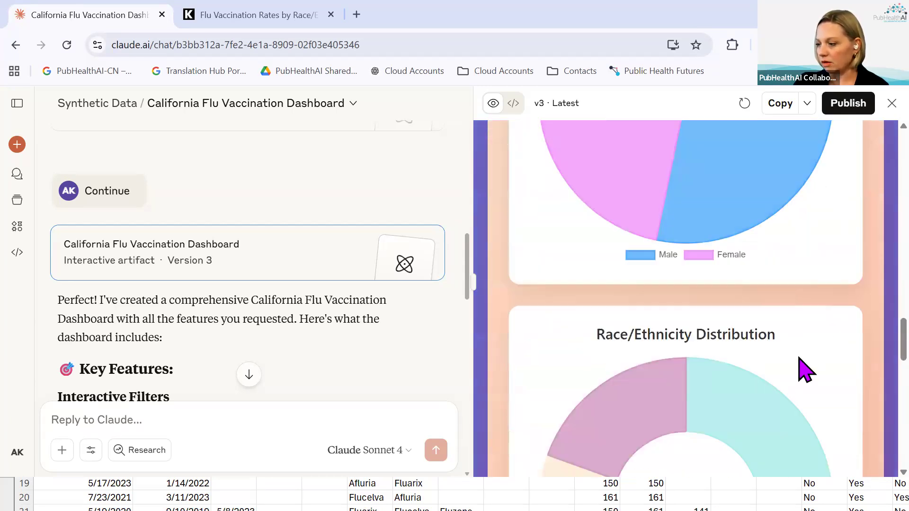
pyautogui.scroll(-7, 803, 365)
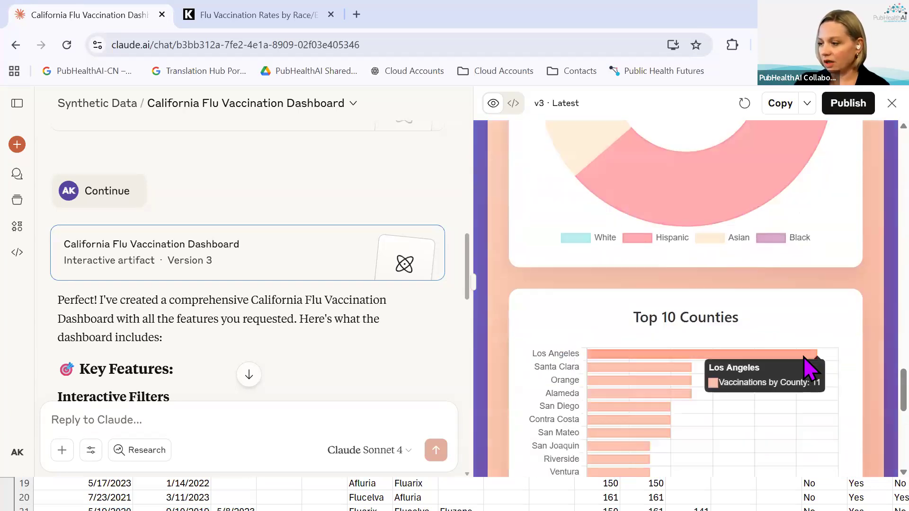
pyautogui.scroll(3, 806, 362)
pyautogui.scroll(3, 811, 363)
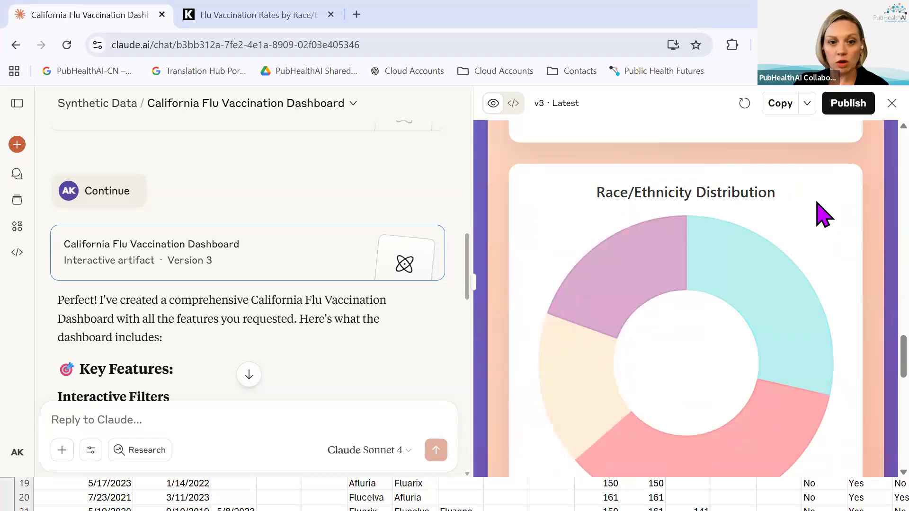
pyautogui.scroll(-6, 818, 205)
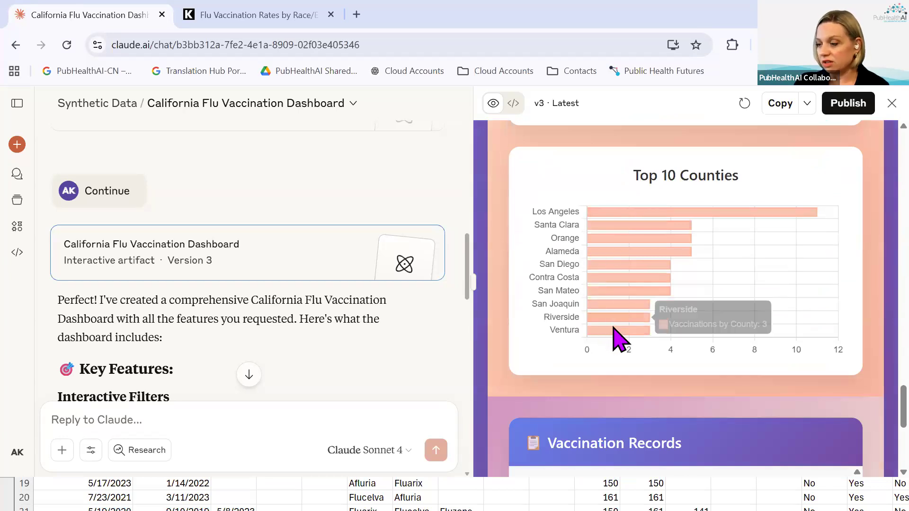
# - Look over the lower part of the Top 10 Counties chart and the start of the Vaccination Records table
pyautogui.scroll(-2, 650, 352)
pyautogui.scroll(-2, 652, 354)
pyautogui.scroll(3, 653, 355)
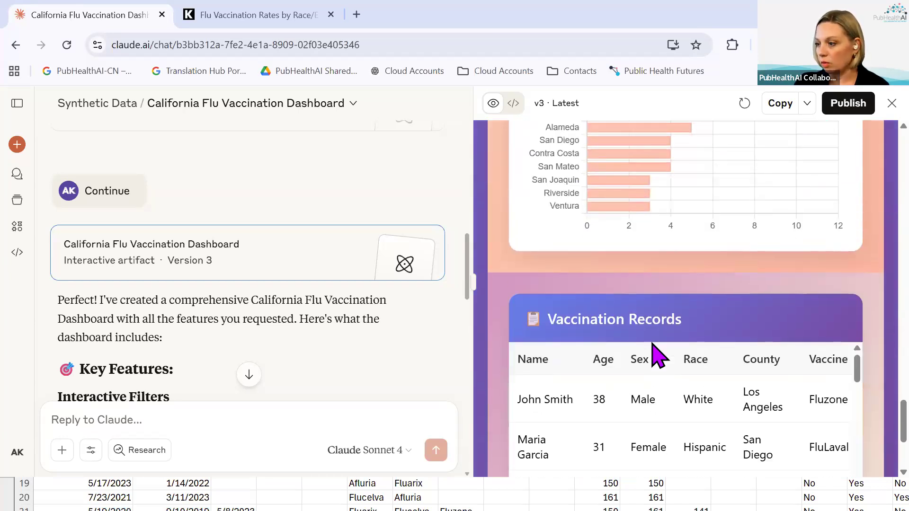
pyautogui.scroll(-2, 654, 354)
pyautogui.scroll(-2, 661, 331)
pyautogui.scroll(5, 663, 292)
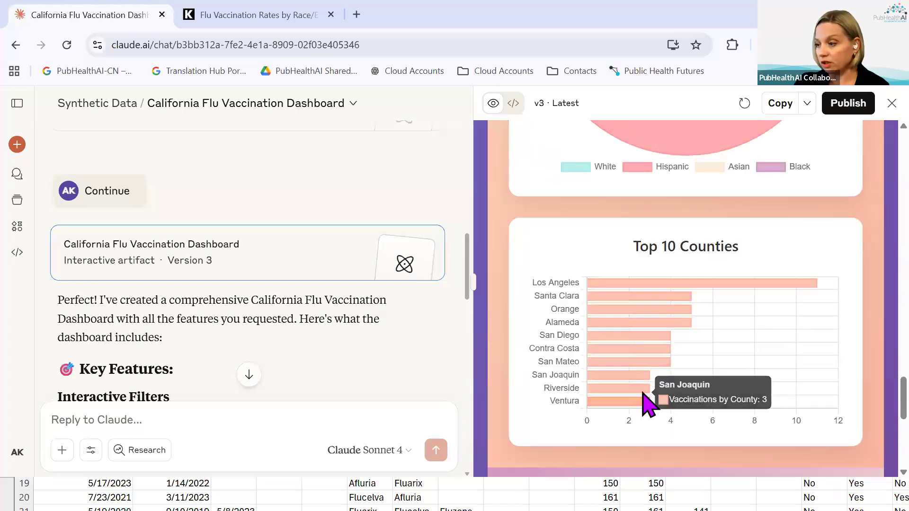
# - Browse the rows of the Vaccination Records table and bring its Date column into view
pyautogui.scroll(-4, 711, 452)
pyautogui.scroll(-3, 671, 416)
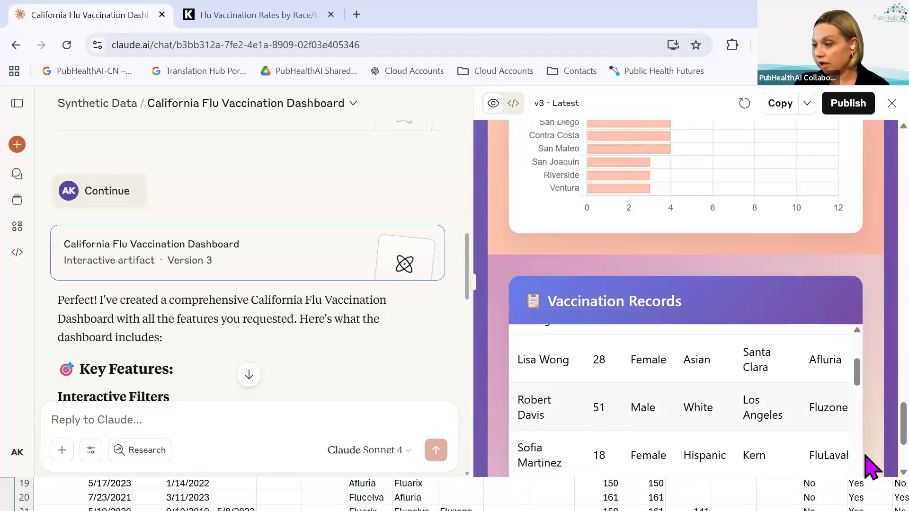
pyautogui.scroll(-6, 670, 410)
pyautogui.scroll(10, 788, 424)
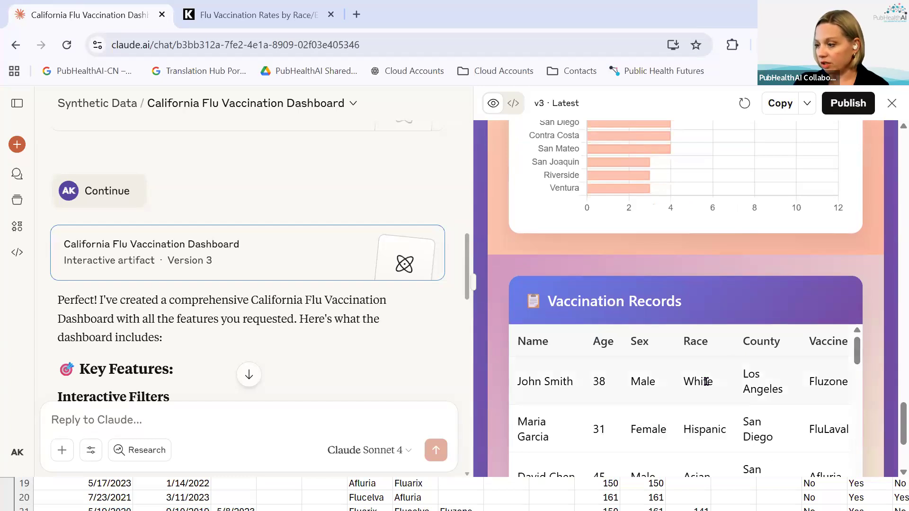
pyautogui.moveTo(750, 389); pyautogui.dragTo(826, 359)
pyautogui.click(869, 360)
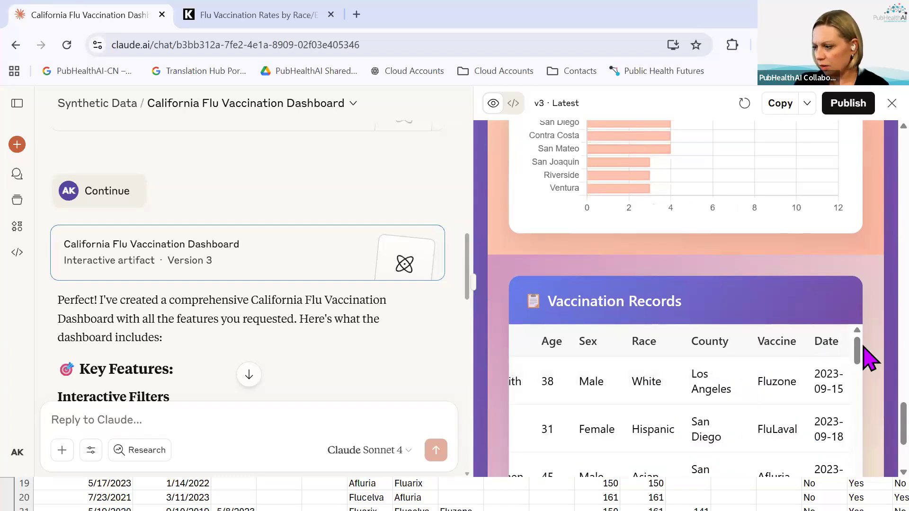
pyautogui.scroll(-3, 862, 385)
pyautogui.scroll(3, 869, 360)
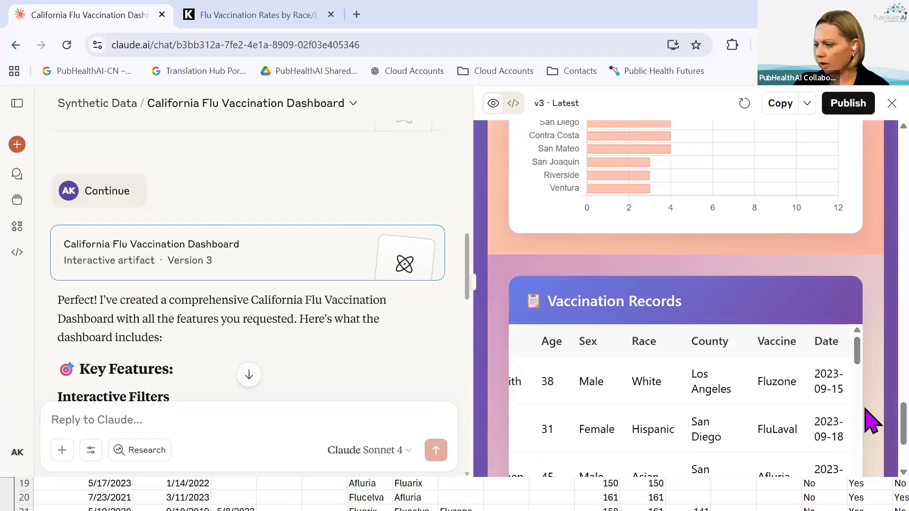
# - Return to the dashboard's Filter Controls section and look back over the earlier artifact versions in the chat
pyautogui.scroll(10, 900, 426)
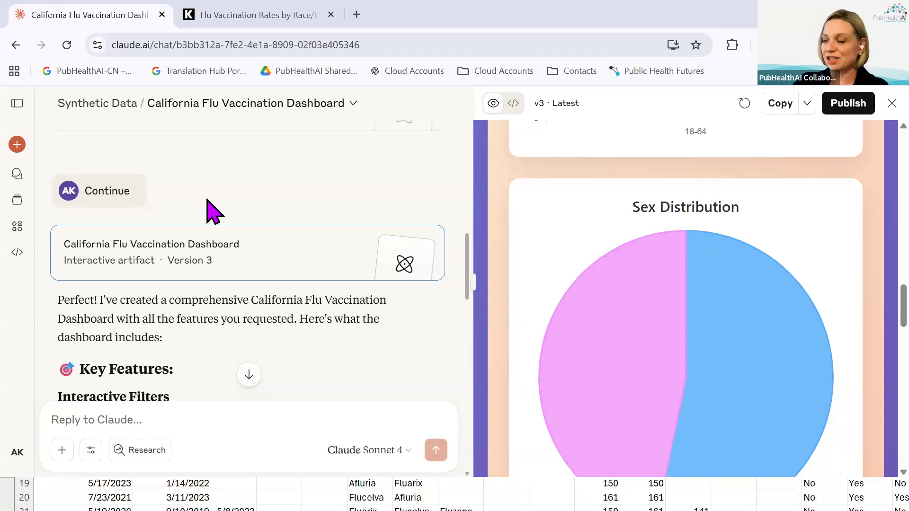
pyautogui.scroll(10, 826, 341)
pyautogui.scroll(5, 829, 345)
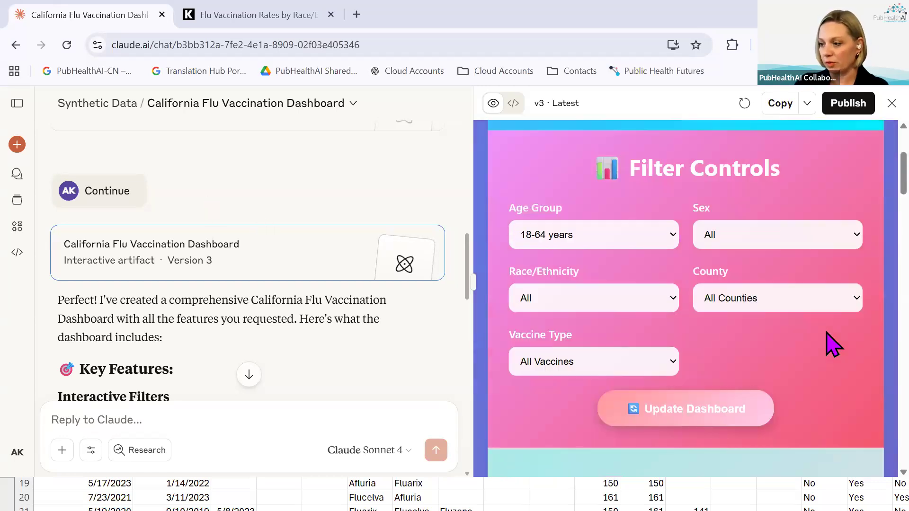
pyautogui.scroll(-2, 830, 345)
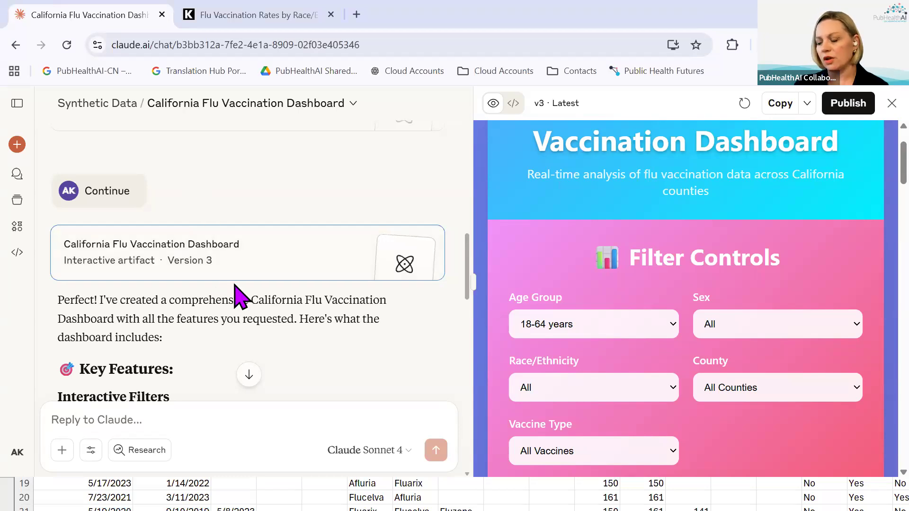
pyautogui.scroll(-5, 240, 296)
pyautogui.scroll(8, 241, 300)
pyautogui.scroll(-1, 240, 296)
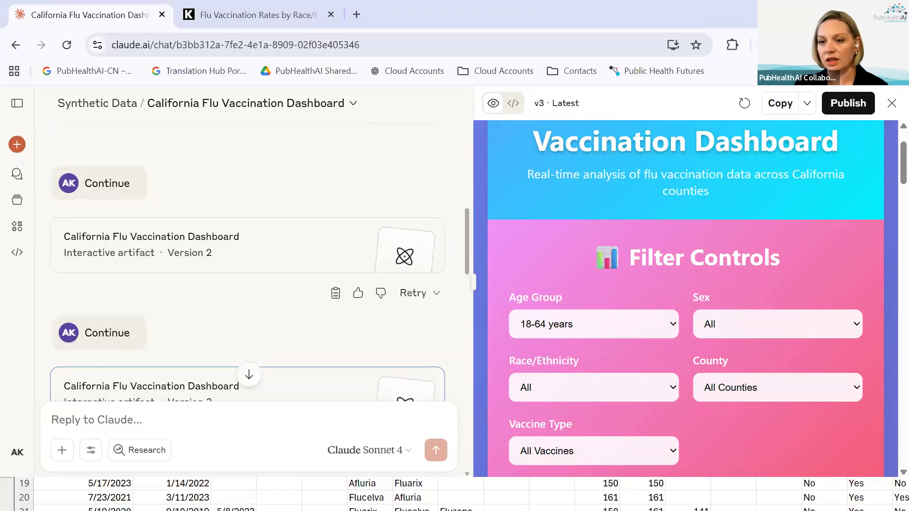